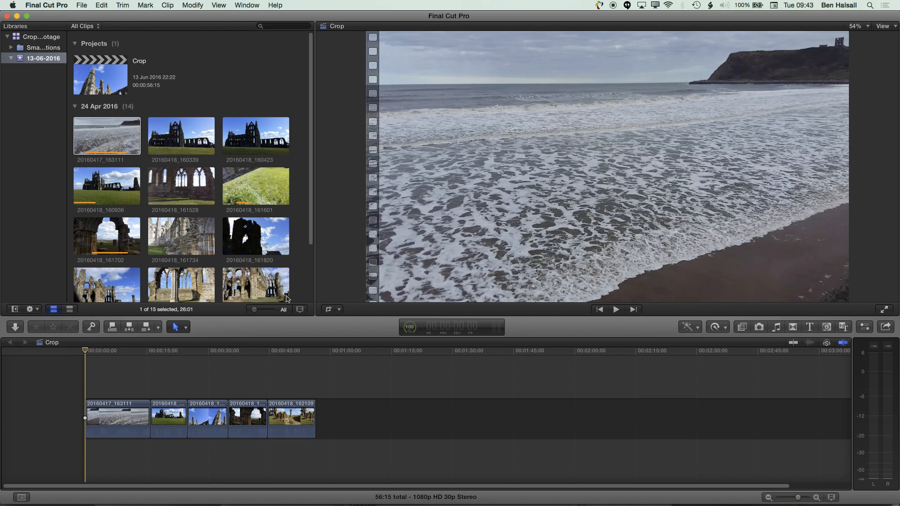
# - Position the playhead at about 28:16 over the third timeline clip and show the Inspector
pyautogui.moveTo(115, 351); pyautogui.dragTo(201, 352)
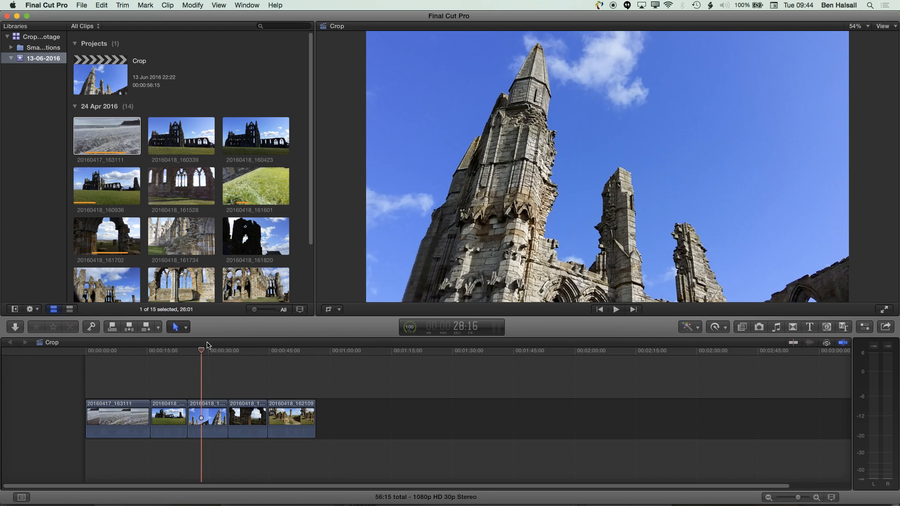
pyautogui.click(246, 5)
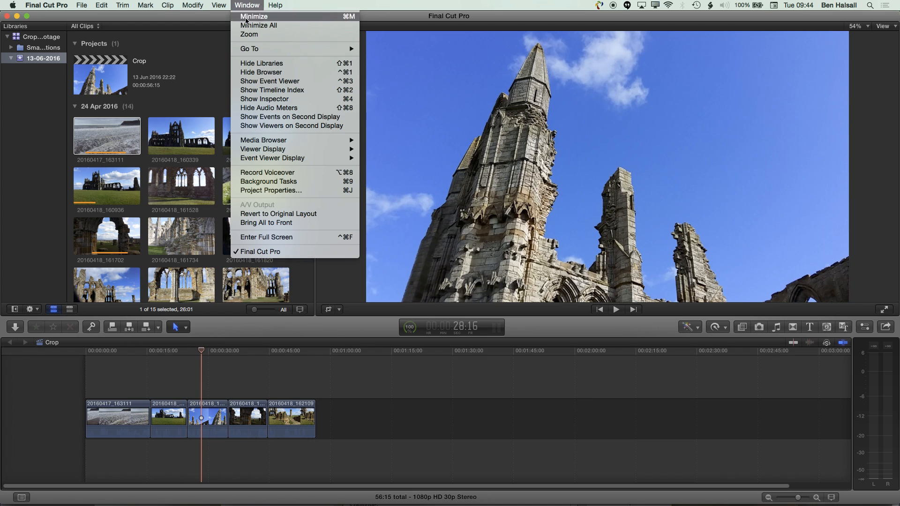
pyautogui.click(252, 98)
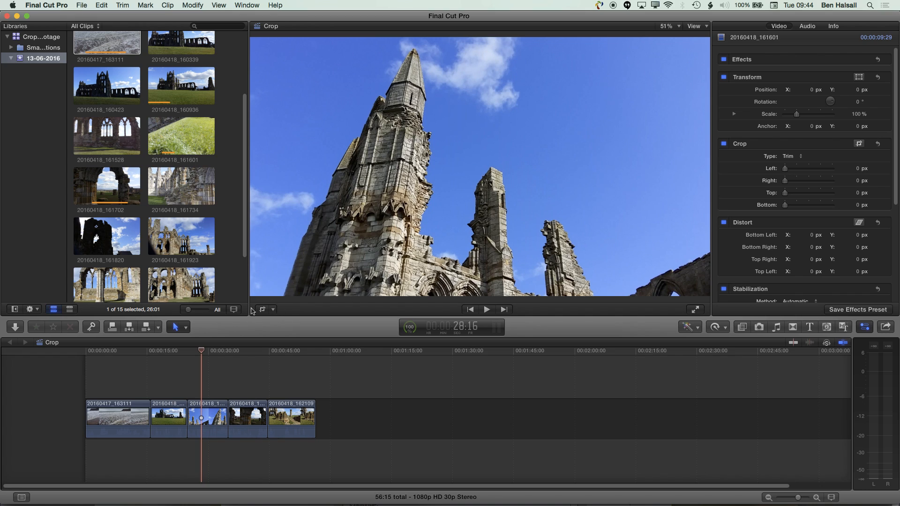
# - Trim the third clip with the Crop tool by about 196 px left, 913 px right, 32 px top and 408 px bottom
pyautogui.click(272, 309)
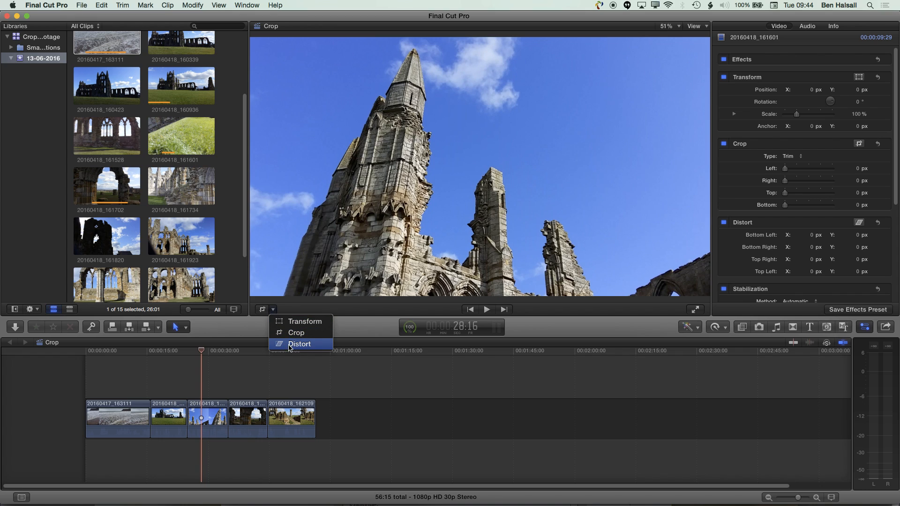
pyautogui.click(302, 309)
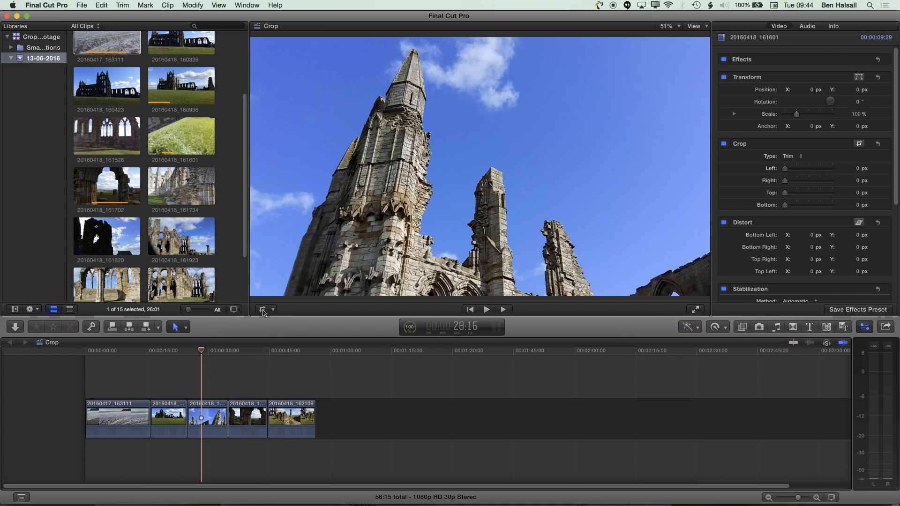
pyautogui.click(273, 311)
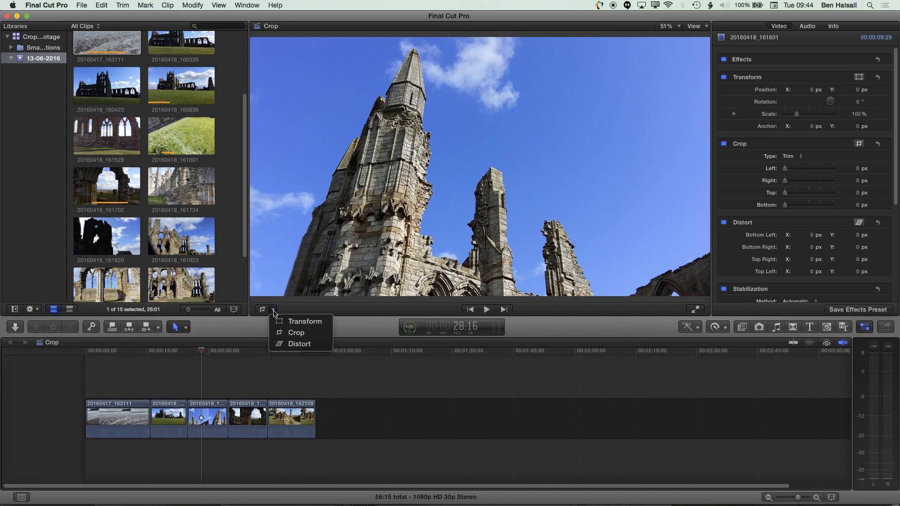
pyautogui.click(286, 333)
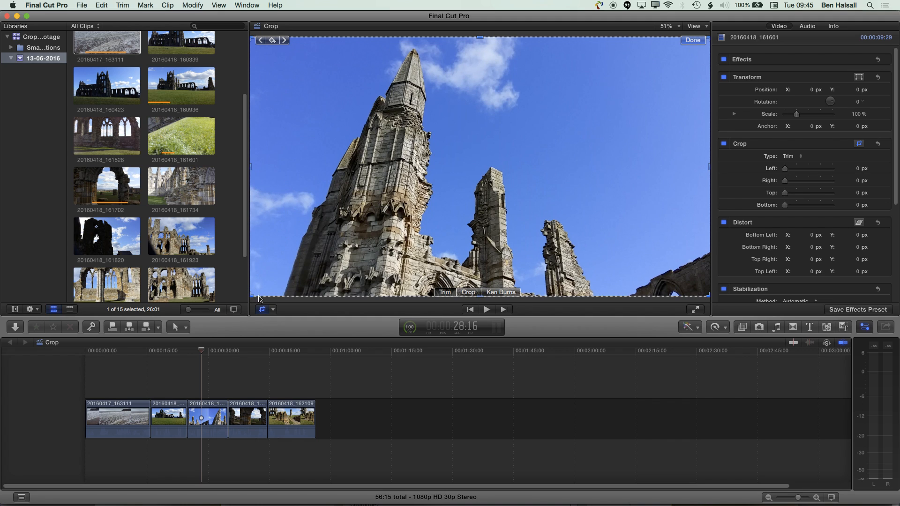
pyautogui.moveTo(251, 299); pyautogui.dragTo(297, 256)
pyautogui.moveTo(711, 41); pyautogui.dragTo(489, 49)
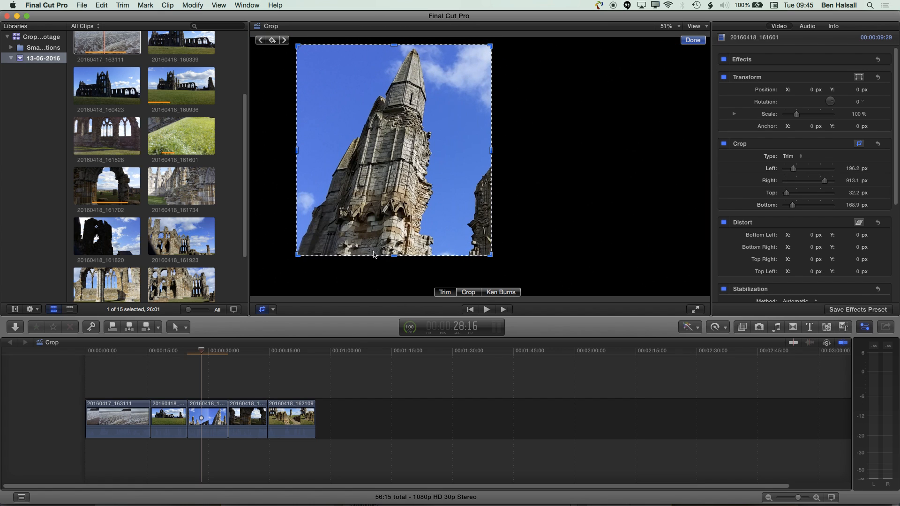
pyautogui.moveTo(393, 256); pyautogui.dragTo(394, 198)
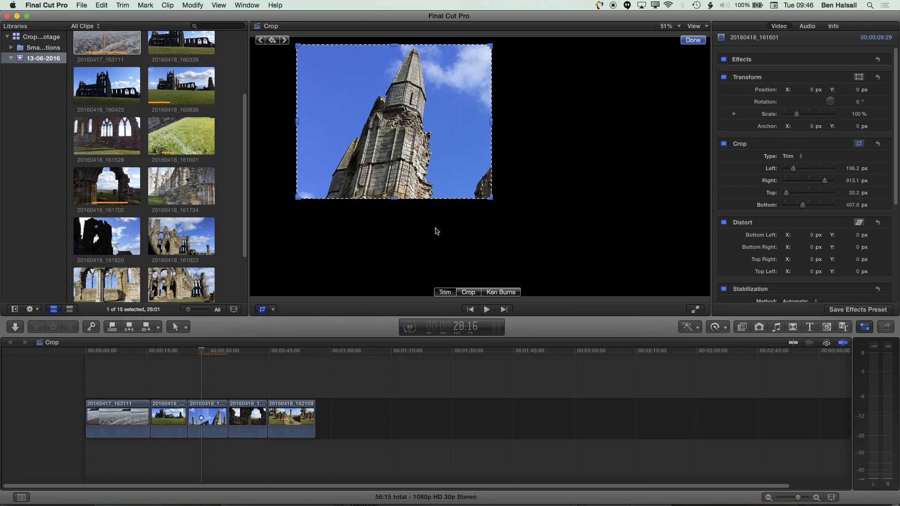
pyautogui.click(693, 41)
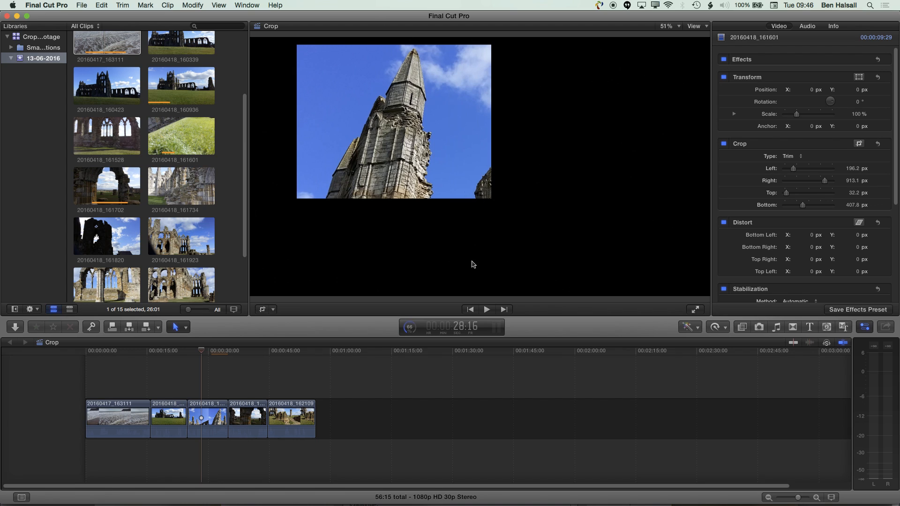
# - Lift the trimmed tower clip out of the primary storyline as a connected clip above the arch clip, with the playhead at about 30:15
pyautogui.click(206, 415)
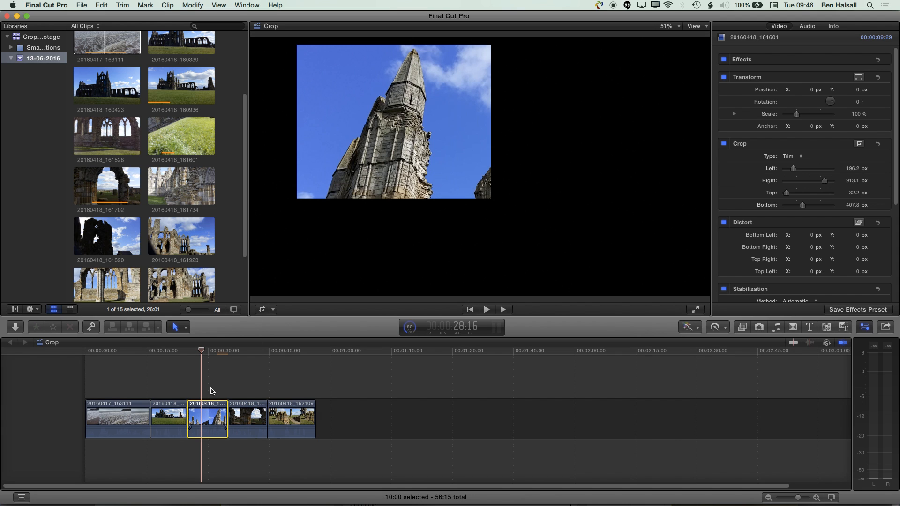
pyautogui.moveTo(208, 417); pyautogui.dragTo(209, 353)
pyautogui.click(202, 353)
# - Trim the arch clip beneath the connected tower clip by about 1089 px on its left side and 348 px at its top
pyautogui.click(213, 413)
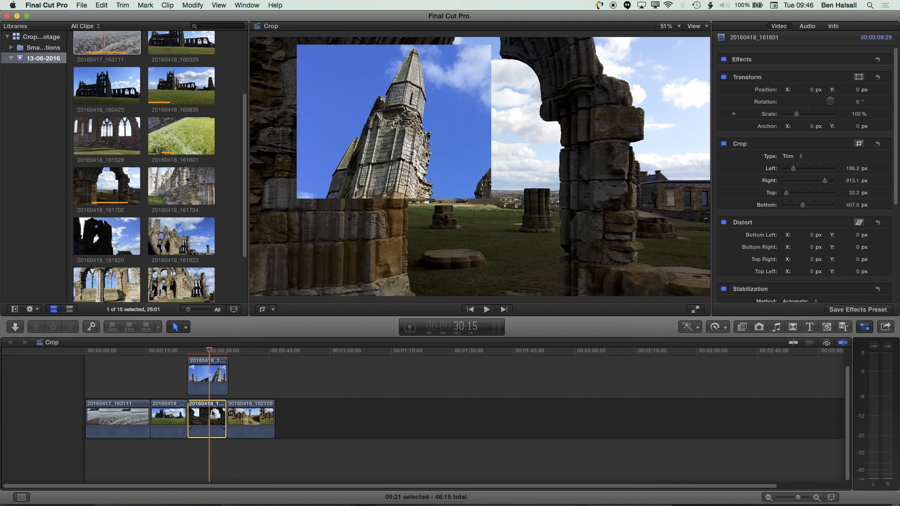
pyautogui.click(262, 310)
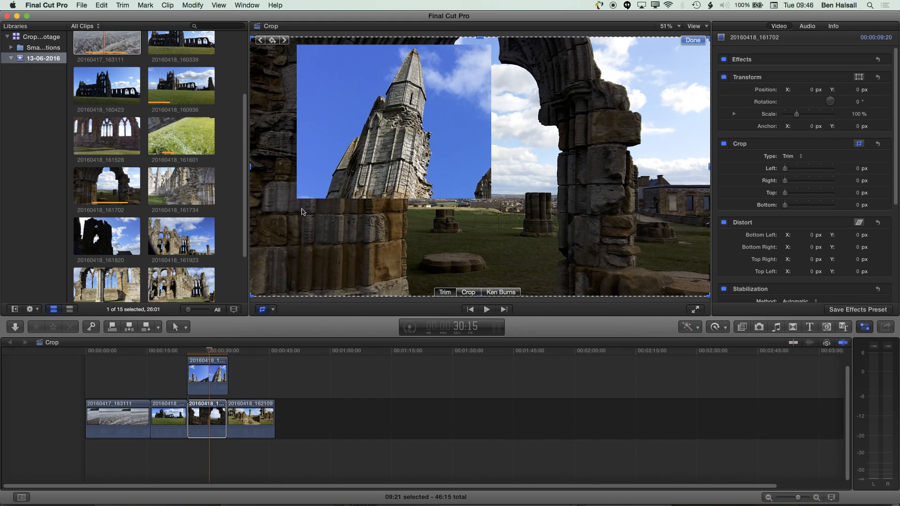
pyautogui.moveTo(252, 167); pyautogui.dragTo(511, 156)
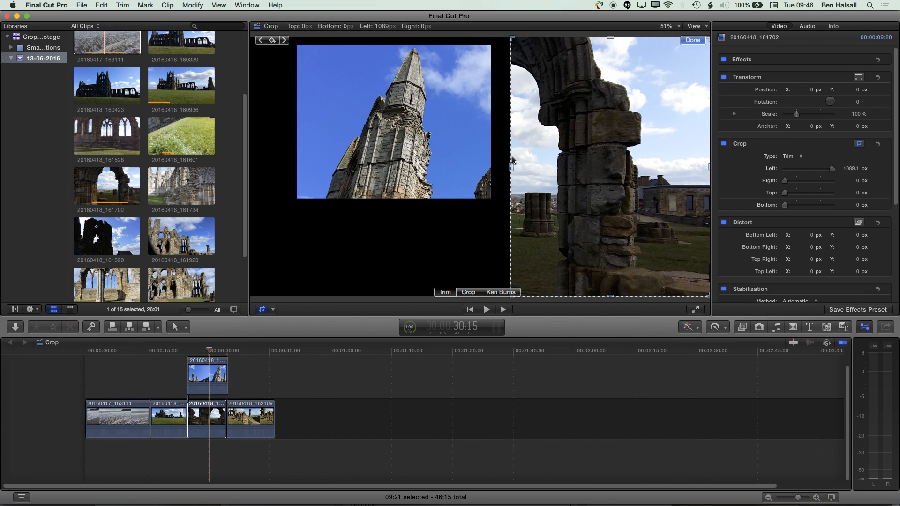
pyautogui.moveTo(610, 39); pyautogui.dragTo(610, 121)
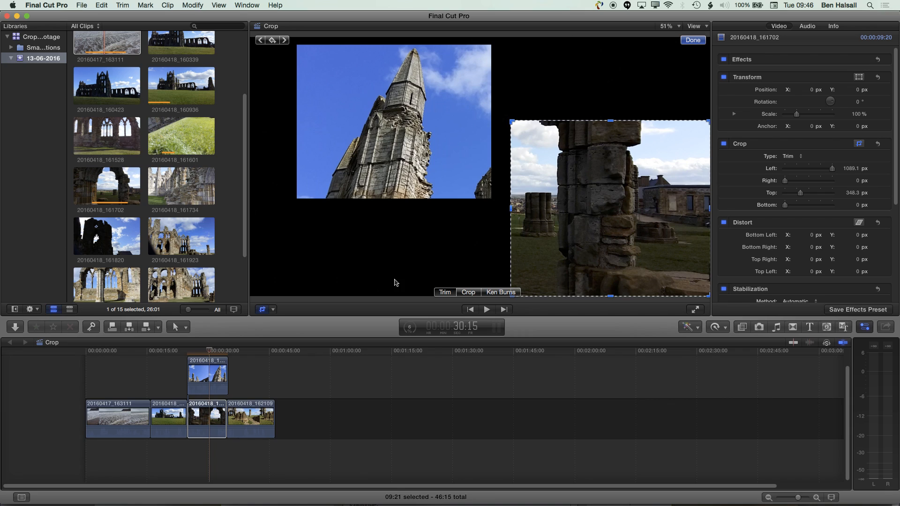
pyautogui.click(693, 40)
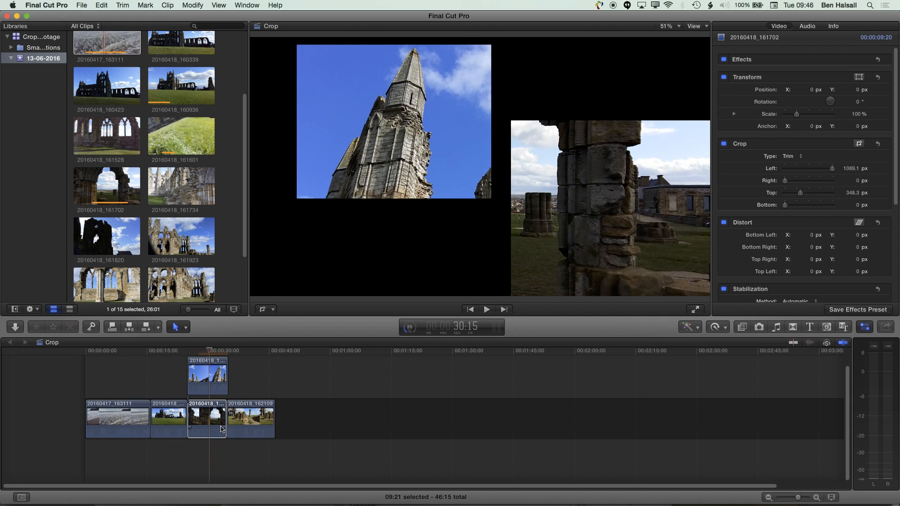
# - Undo both trims of the arch clip and put the connected tower clip back into the primary storyline
pyautogui.press('super+z')
pyautogui.press('super+z')
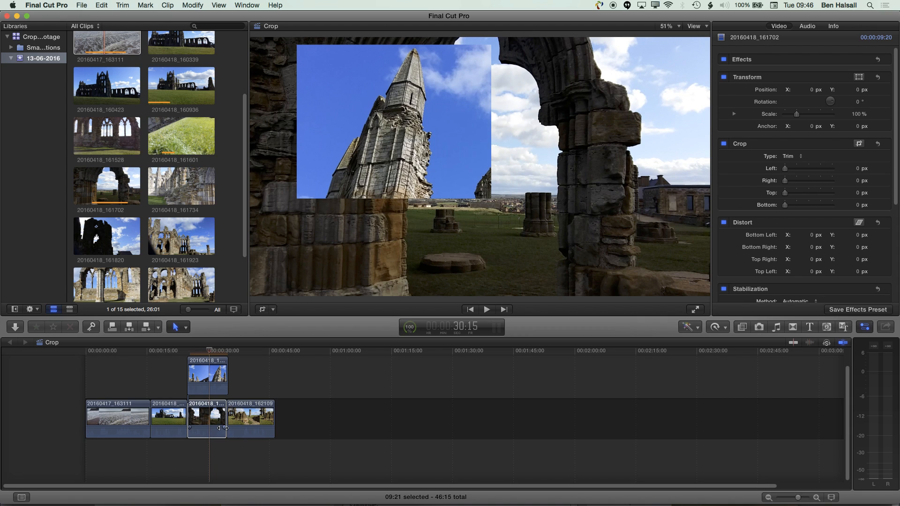
pyautogui.click(192, 377)
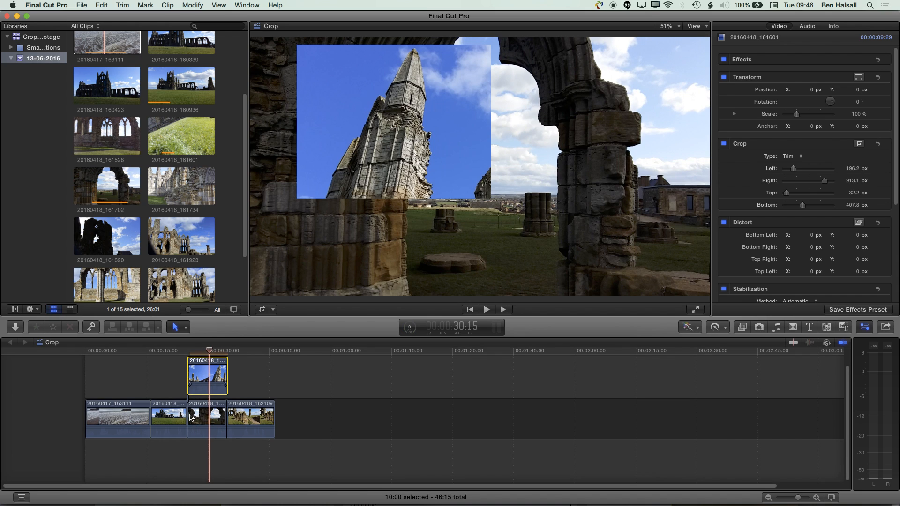
pyautogui.press('alt+super+Down')
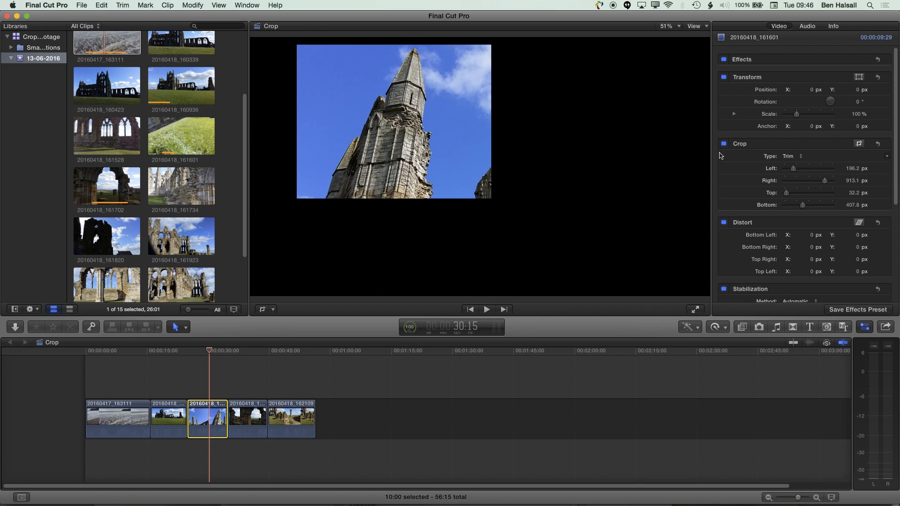
# - Try resetting the tower clip's crop settings and undo the reset
pyautogui.click(878, 144)
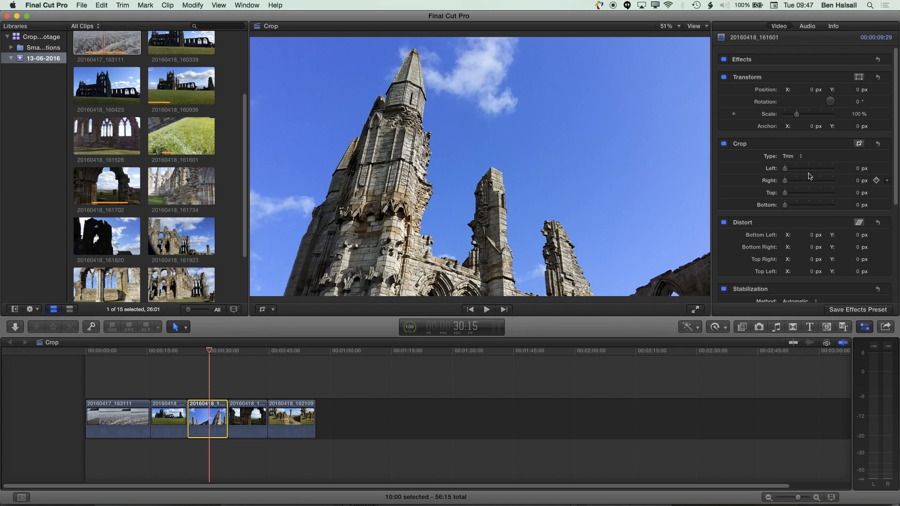
pyautogui.press('super+z')
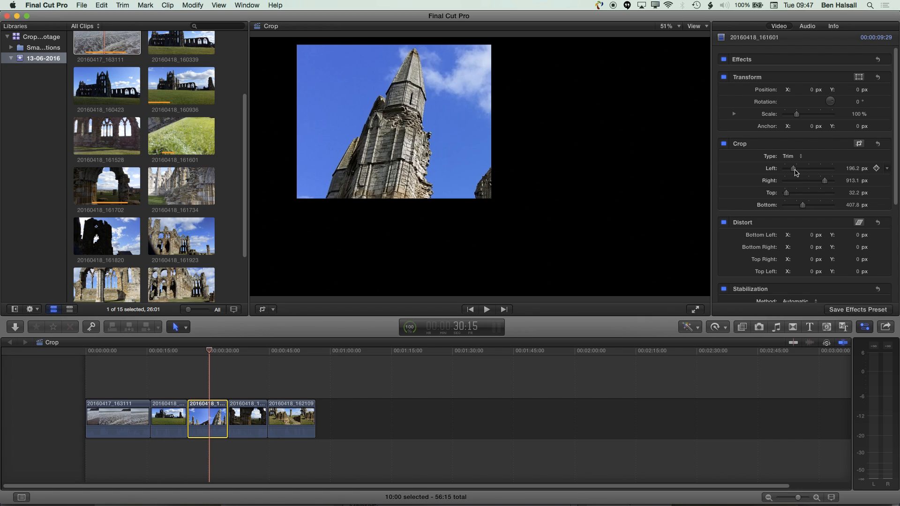
# - Adjust the tower clip's trim to 485 px left, about 634 px right, 19 px top and 216 px bottom
pyautogui.moveTo(795, 172); pyautogui.dragTo(814, 181)
pyautogui.moveTo(796, 195); pyautogui.dragTo(805, 205)
pyautogui.click(266, 311)
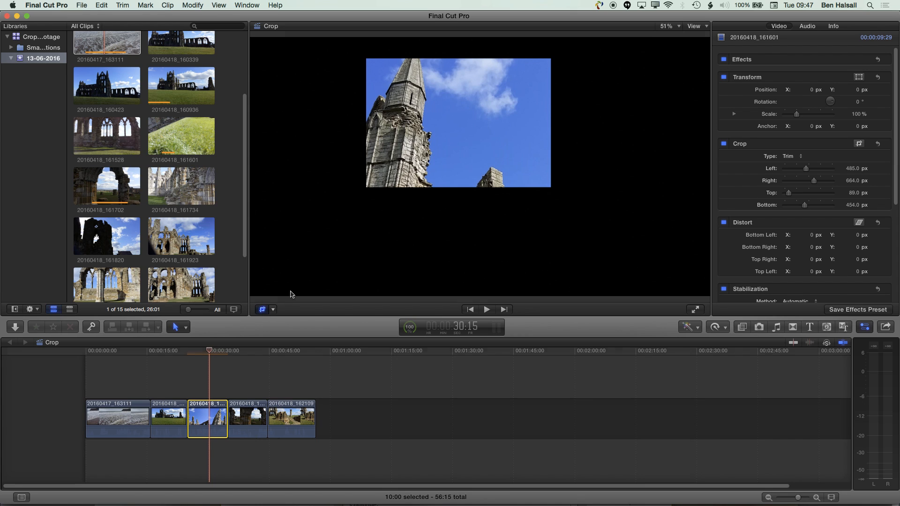
pyautogui.moveTo(550, 189); pyautogui.dragTo(558, 240)
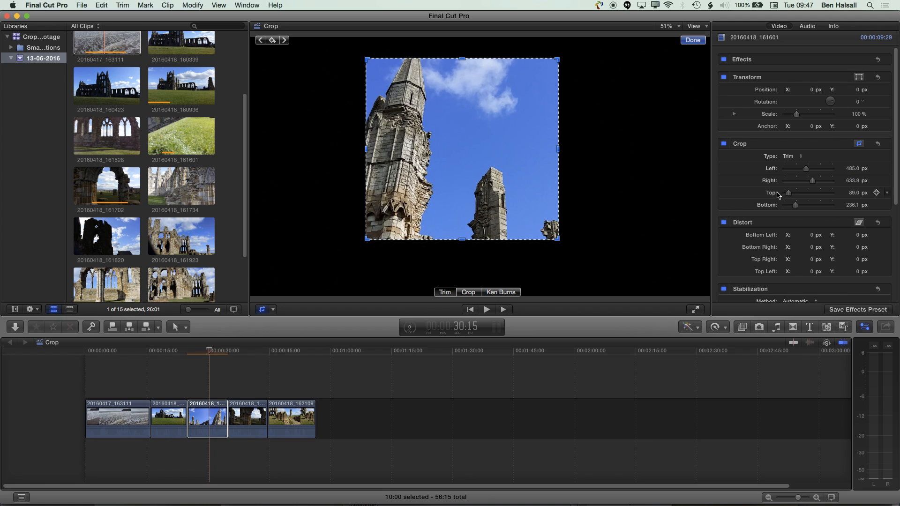
pyautogui.moveTo(788, 196); pyautogui.dragTo(794, 210)
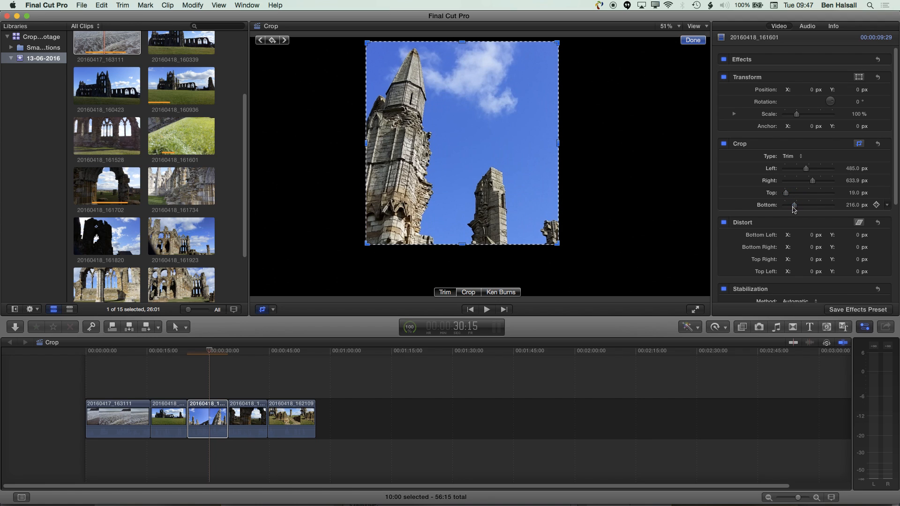
# - Reset the trim and crop the clip in Crop mode to about 119 px left, 363 px right, 38 px top and 234 px bottom
pyautogui.click(877, 143)
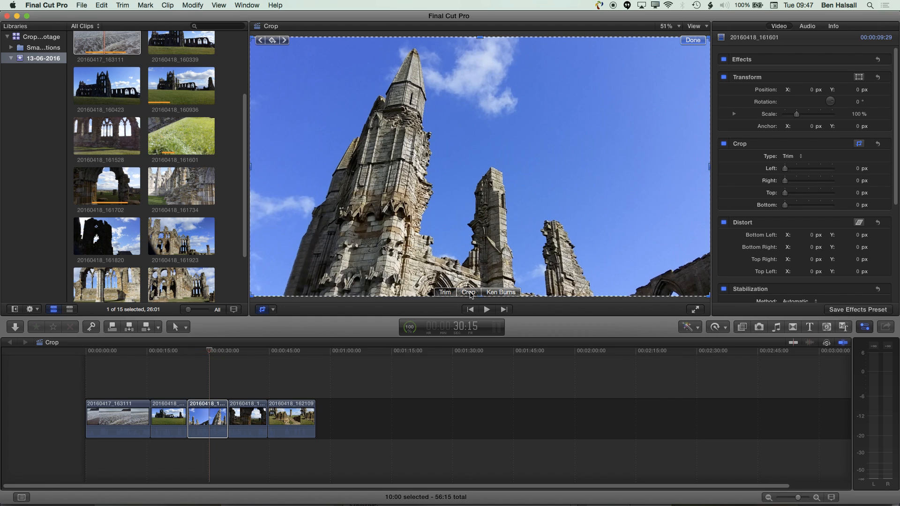
pyautogui.click(469, 293)
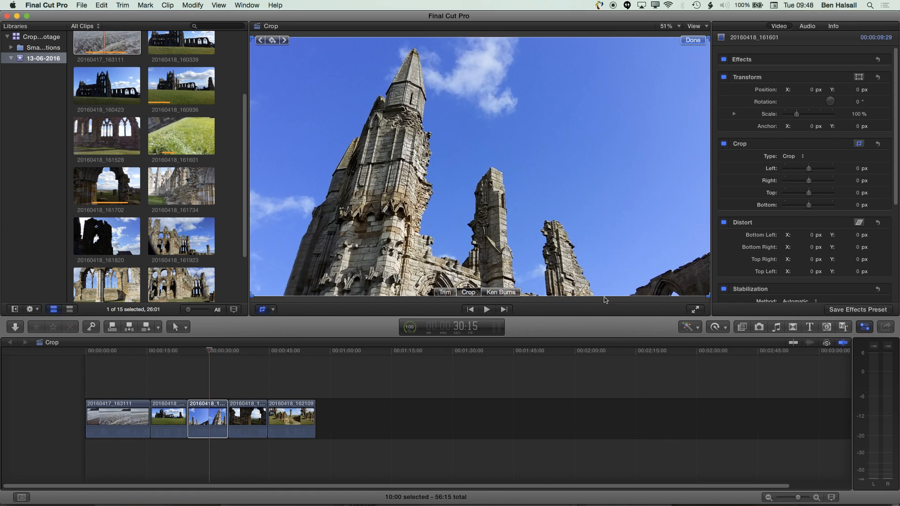
pyautogui.moveTo(708, 299); pyautogui.dragTo(651, 264)
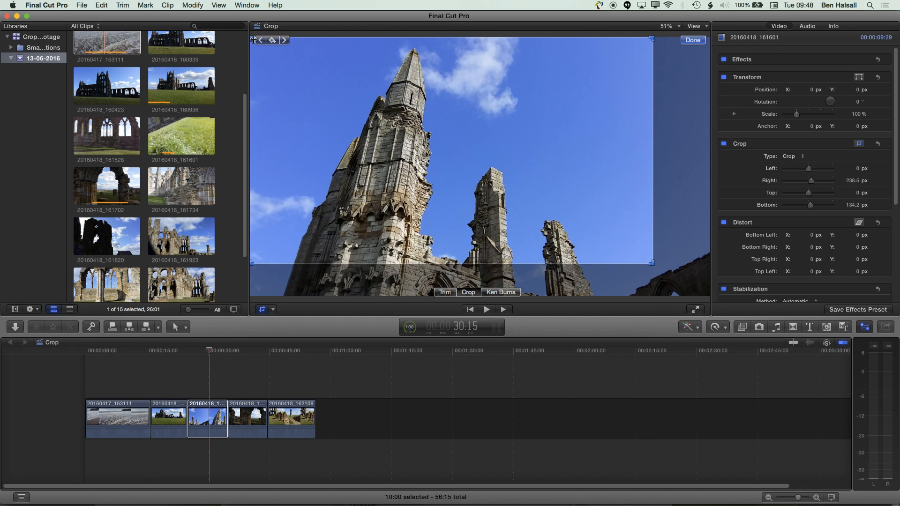
pyautogui.moveTo(253, 40); pyautogui.dragTo(300, 69)
pyautogui.moveTo(386, 156); pyautogui.dragTo(356, 131)
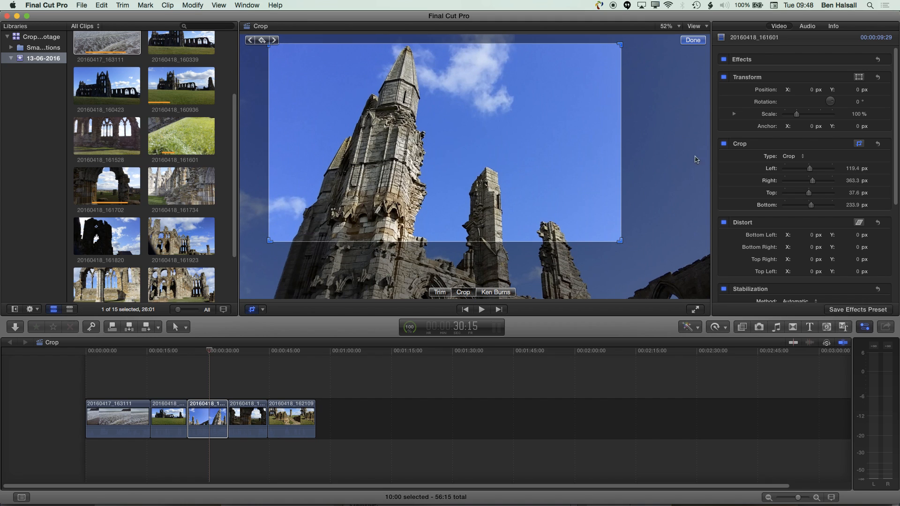
pyautogui.click(698, 41)
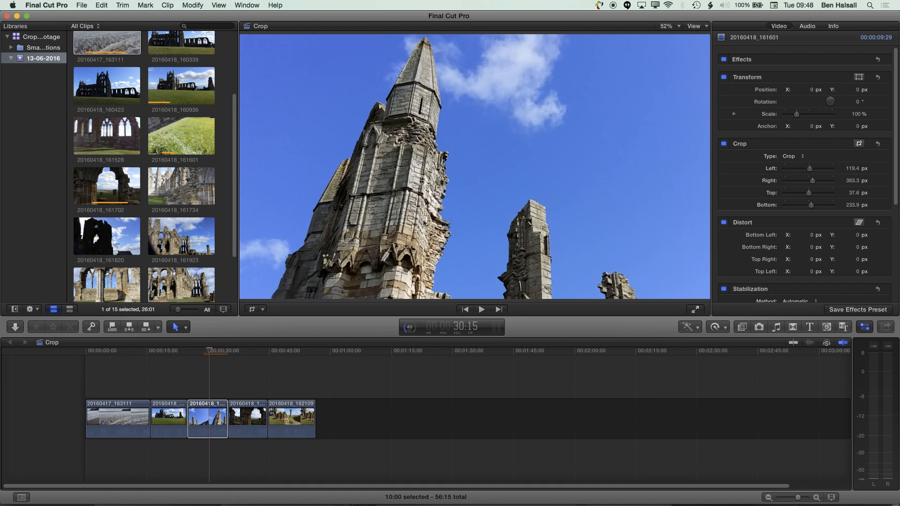
# - Add a crop keyframe at the start of the tower clip, at 25:00
pyautogui.click(197, 354)
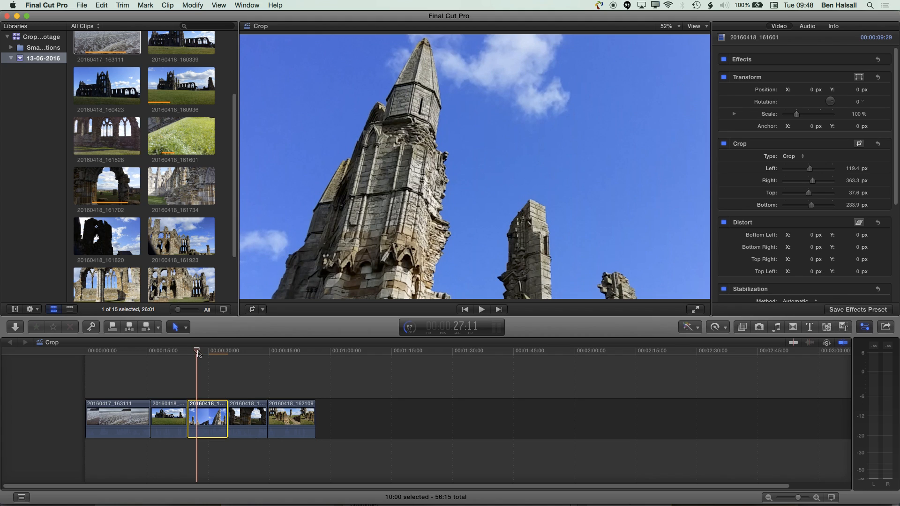
pyautogui.moveTo(197, 354); pyautogui.dragTo(188, 354)
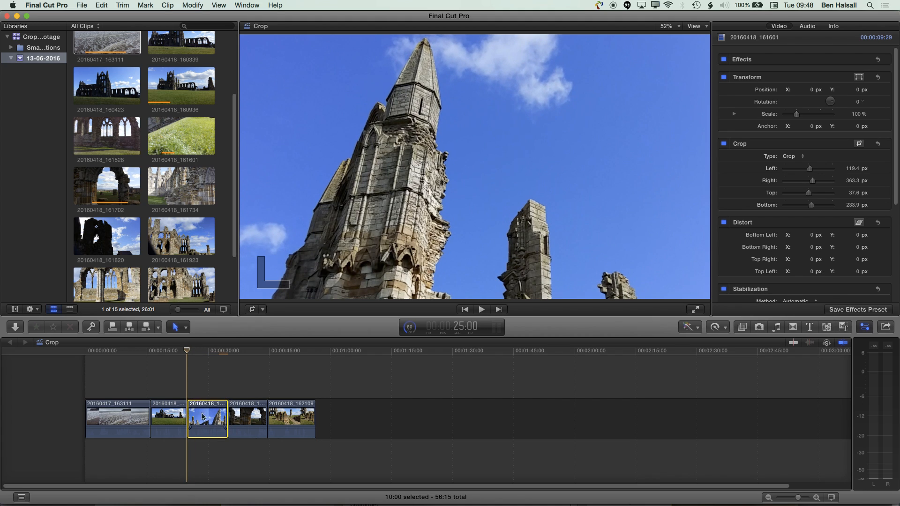
pyautogui.click(252, 310)
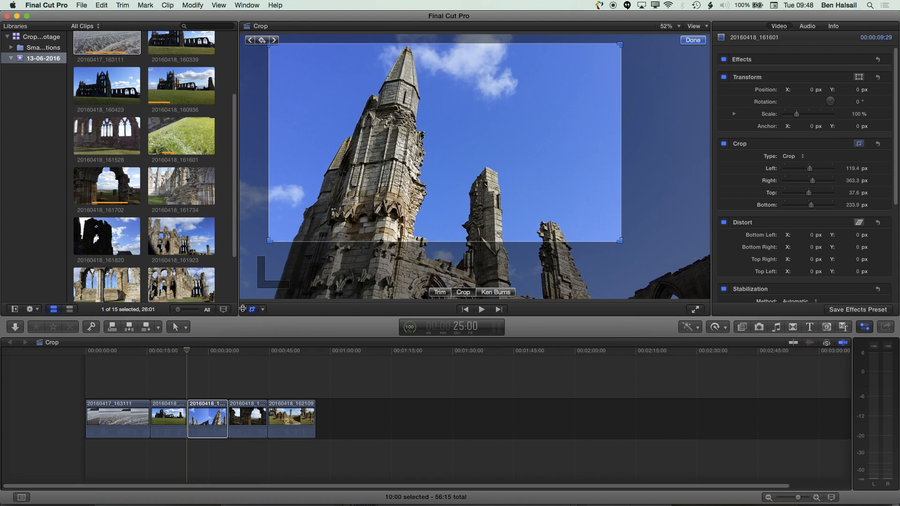
pyautogui.click(263, 41)
# - At 31:05, widen the tower clip's crop to about 10 px left, 51 px right, 4 px top and 30 px bottom, and apply it
pyautogui.click(194, 351)
pyautogui.moveTo(200, 352); pyautogui.dragTo(212, 351)
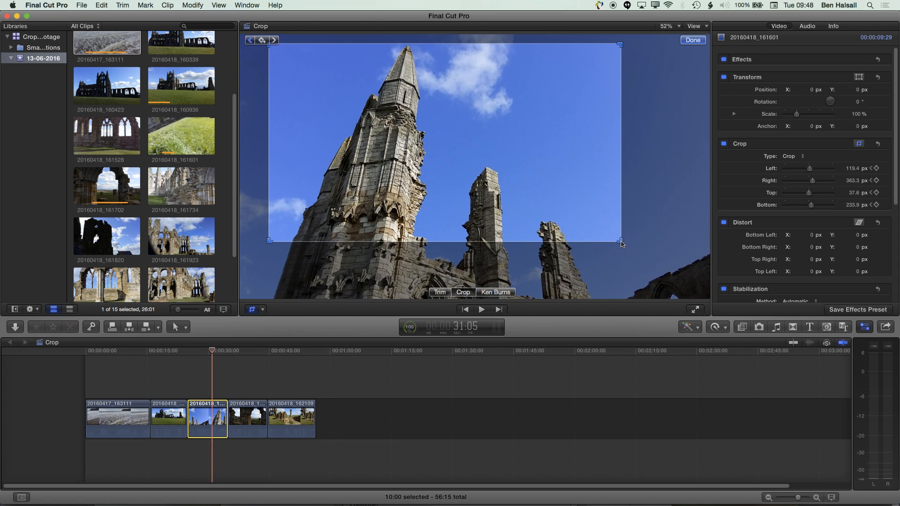
pyautogui.moveTo(619, 241); pyautogui.dragTo(709, 287)
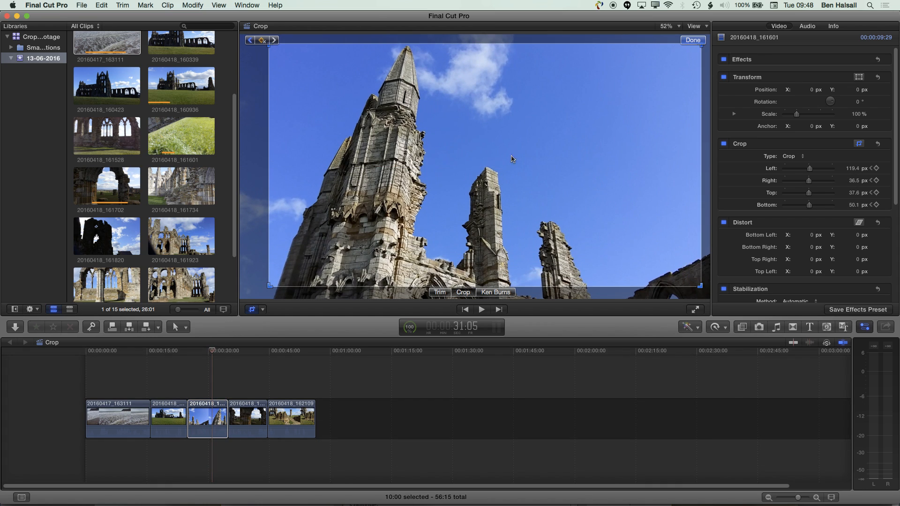
pyautogui.moveTo(520, 126); pyautogui.dragTo(494, 118)
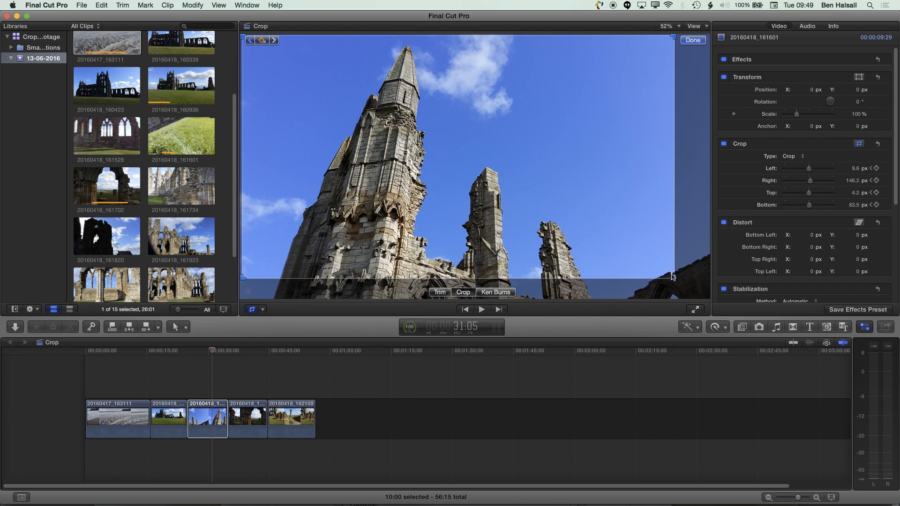
pyautogui.moveTo(523, 177)
pyautogui.mouseDown()
pyautogui.moveTo(556, 187)
pyautogui.moveTo(522, 177)
pyautogui.moveTo(535, 190)
pyautogui.moveTo(525, 181)
pyautogui.mouseUp()
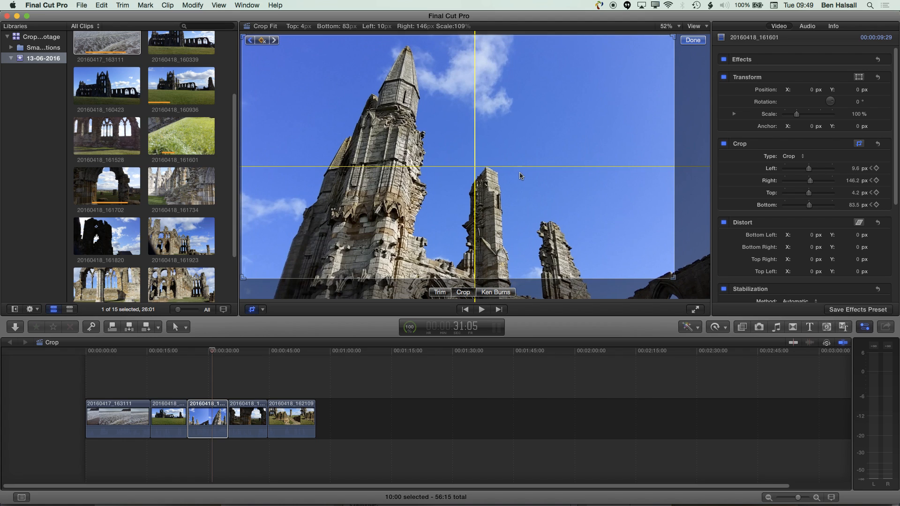
pyautogui.moveTo(674, 278); pyautogui.dragTo(702, 294)
pyautogui.click(689, 40)
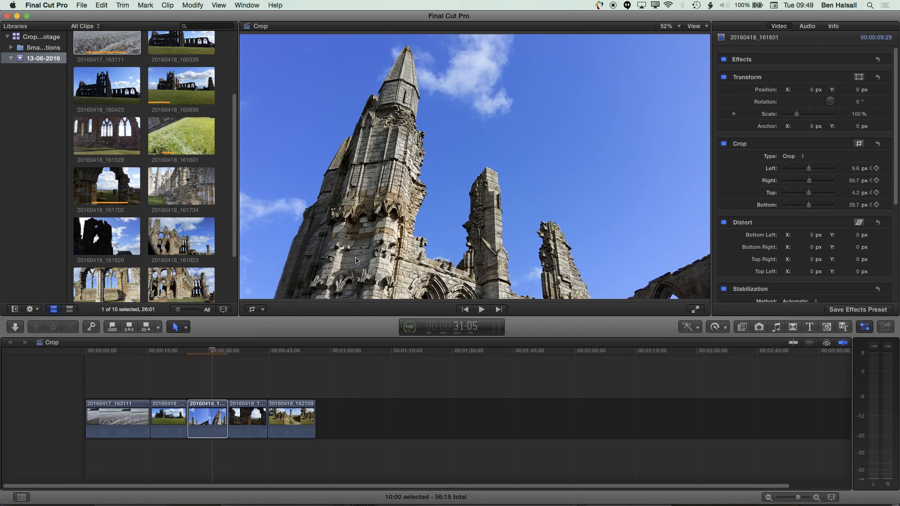
# - Play back the keyframed crop animation from the start of the tower clip at 25:00
pyautogui.moveTo(212, 351); pyautogui.dragTo(190, 354)
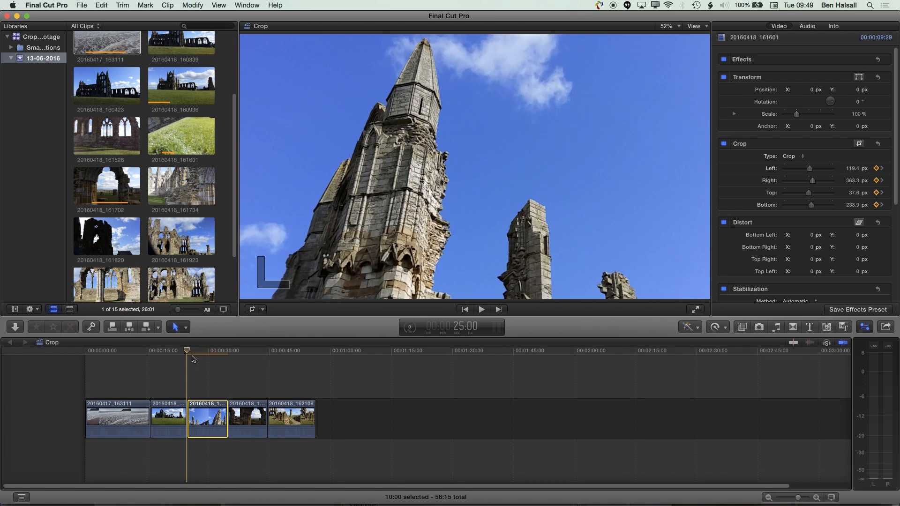
pyautogui.press('space')
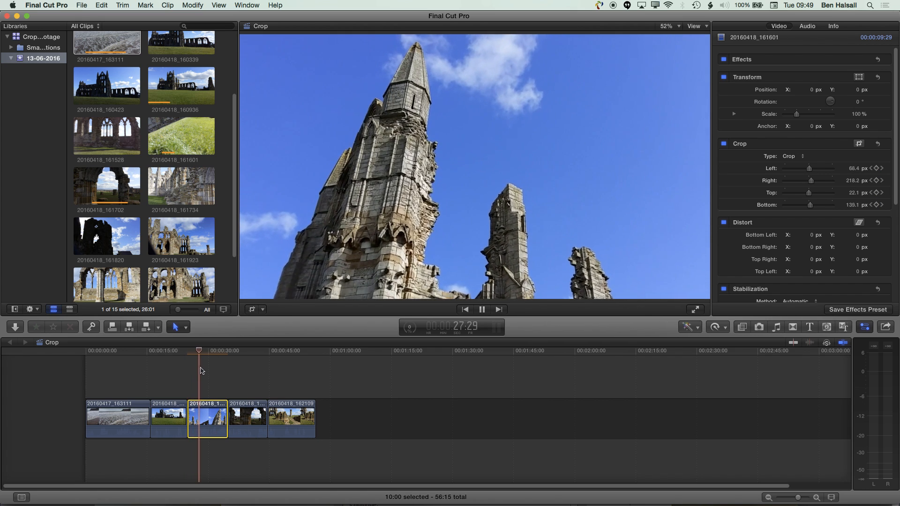
pyautogui.press('space')
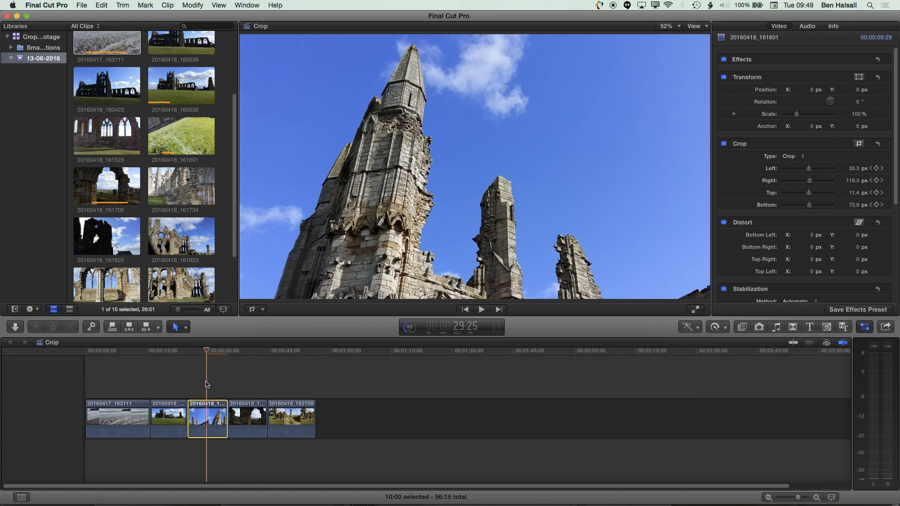
# - Reset the tower clip's crop and apply a Ken Burns move with the end frame shifted slightly up and left
pyautogui.click(877, 144)
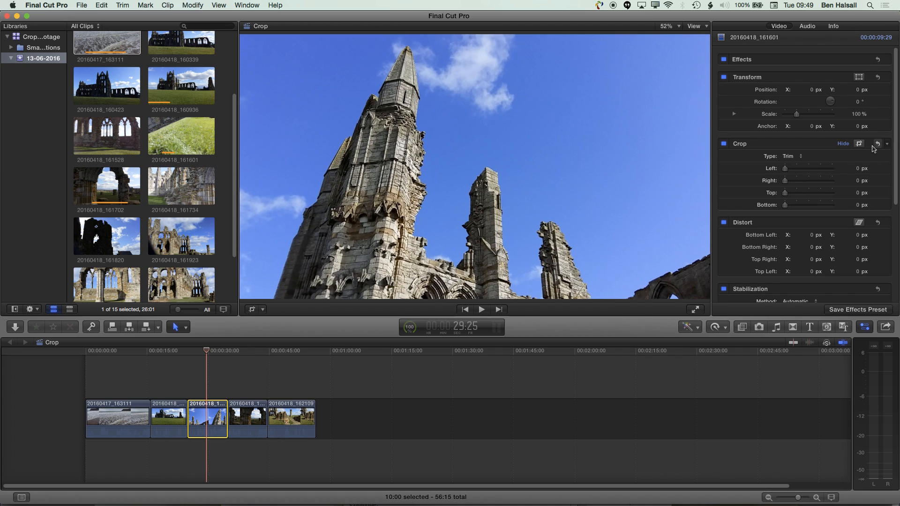
pyautogui.click(252, 309)
pyautogui.click(481, 293)
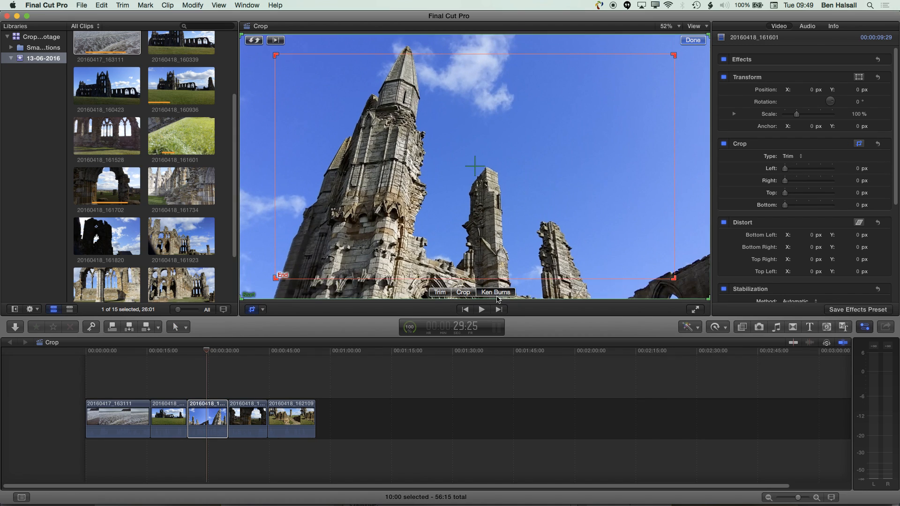
pyautogui.click(242, 298)
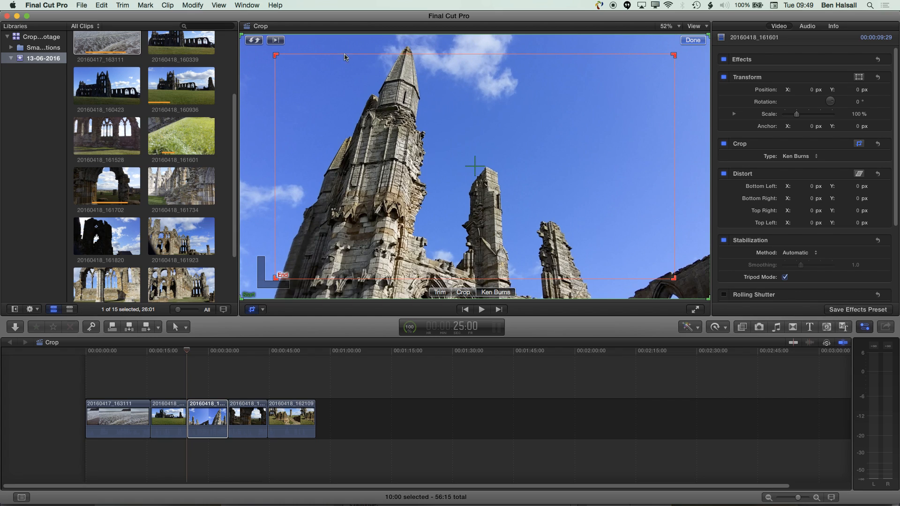
pyautogui.click(423, 183)
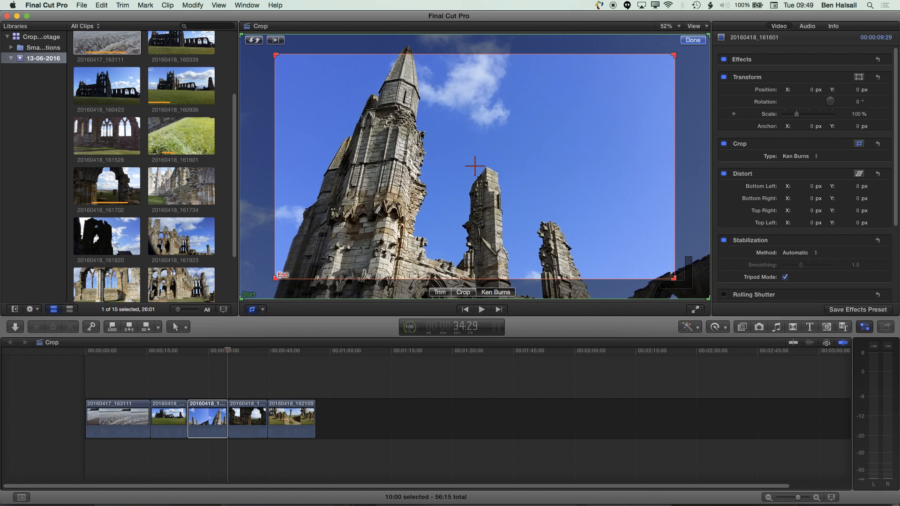
pyautogui.moveTo(415, 193); pyautogui.dragTo(399, 181)
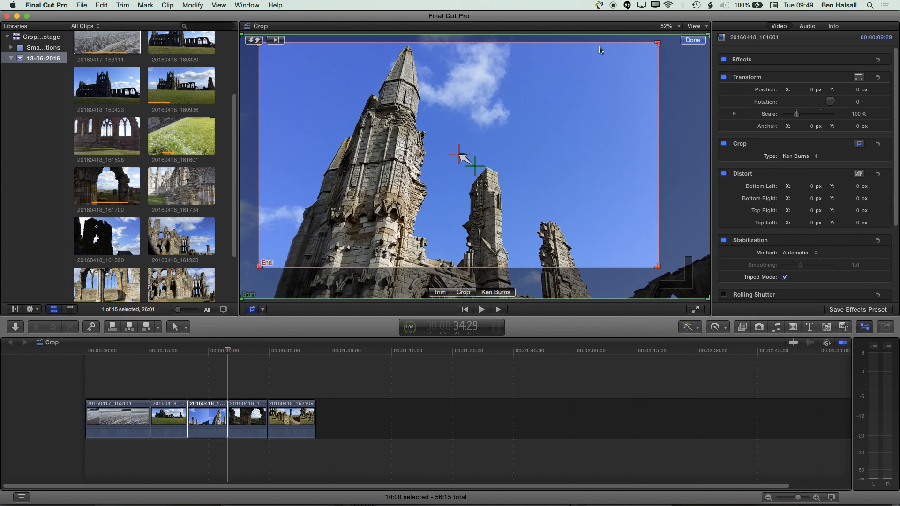
pyautogui.click(692, 41)
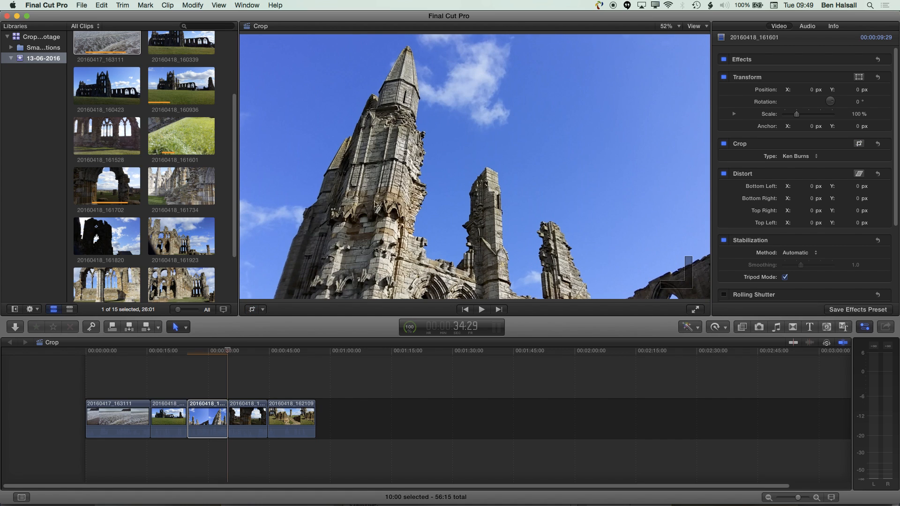
# - Play back the Ken Burns move from the start of the tower clip and park the playhead at 31:09
pyautogui.click(188, 352)
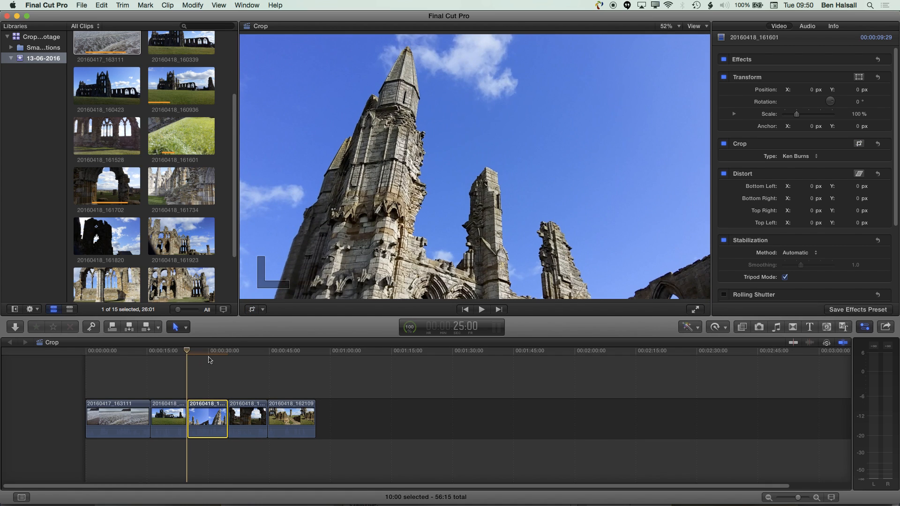
pyautogui.press('space')
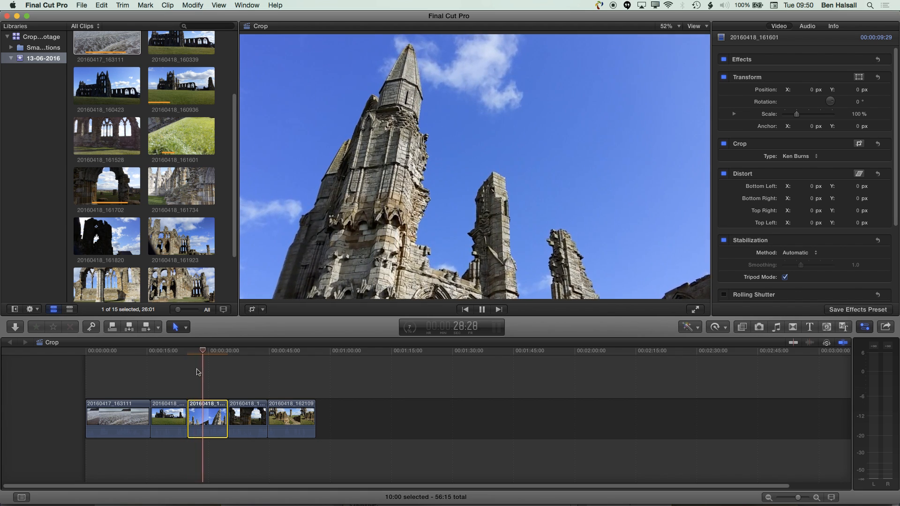
pyautogui.click(212, 352)
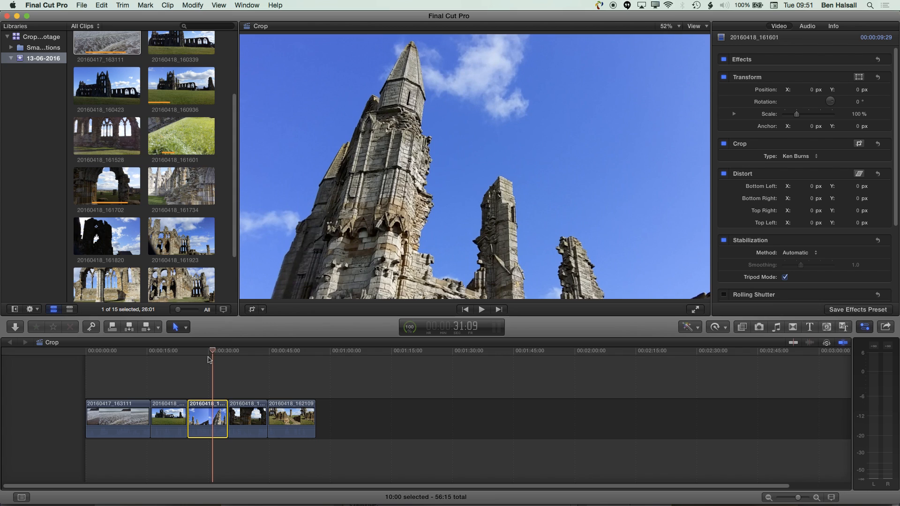
# - Inspect the tower clip's image detail at 100% viewer zoom, scrub to 32:24, and return the viewer to Fit
pyautogui.click(678, 27)
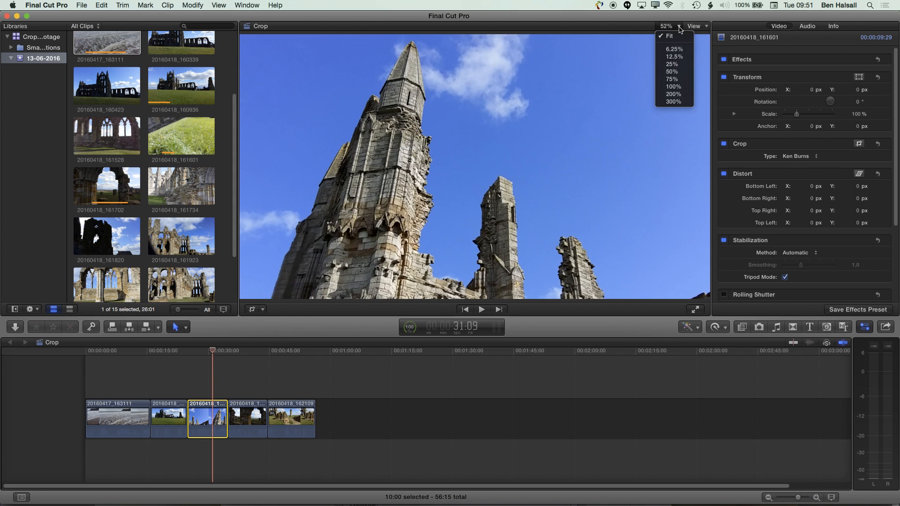
pyautogui.click(674, 86)
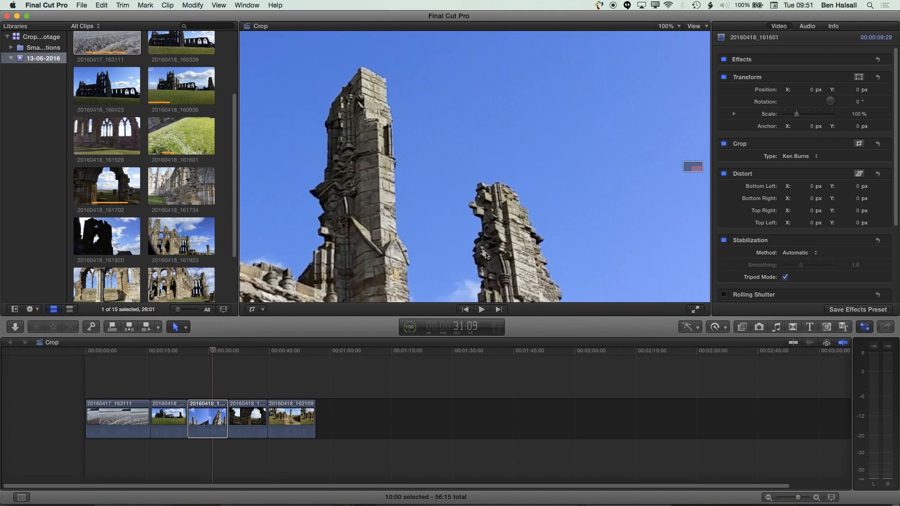
pyautogui.moveTo(215, 354)
pyautogui.mouseDown()
pyautogui.moveTo(181, 354)
pyautogui.moveTo(219, 359)
pyautogui.mouseUp()
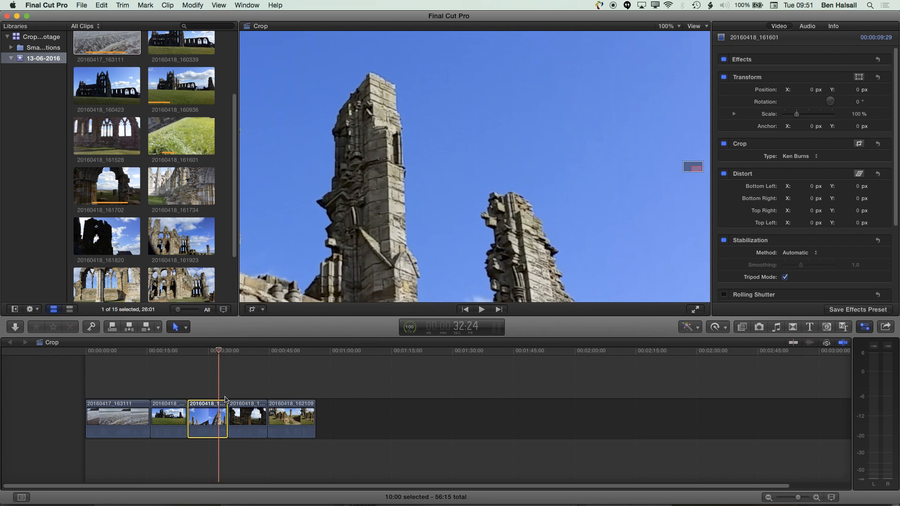
pyautogui.click(668, 26)
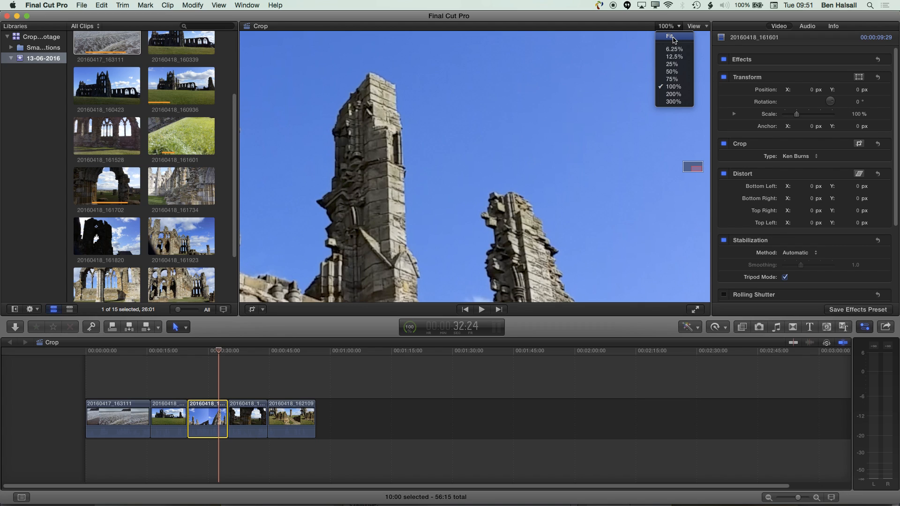
pyautogui.click(672, 37)
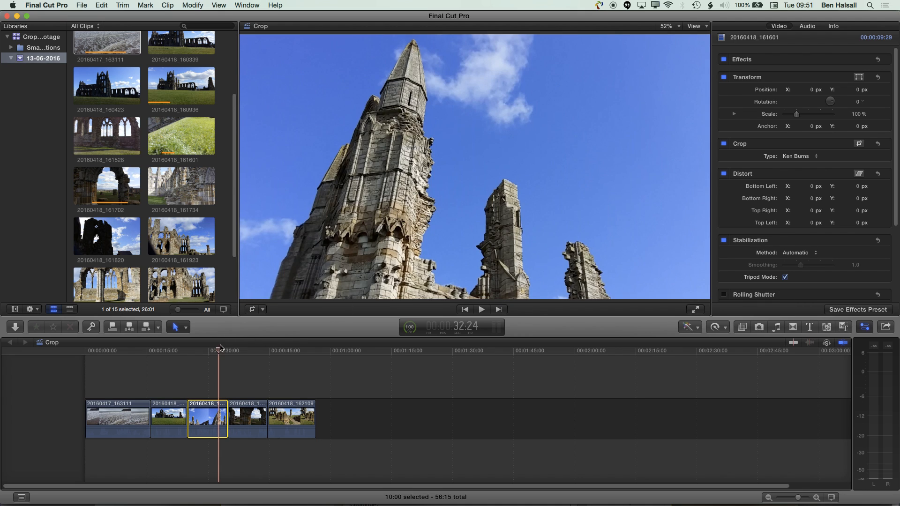
# - Return to the tower clip's start at 25:00, reset its crop, and trim 1023 px off its right side
pyautogui.moveTo(221, 352); pyautogui.dragTo(189, 353)
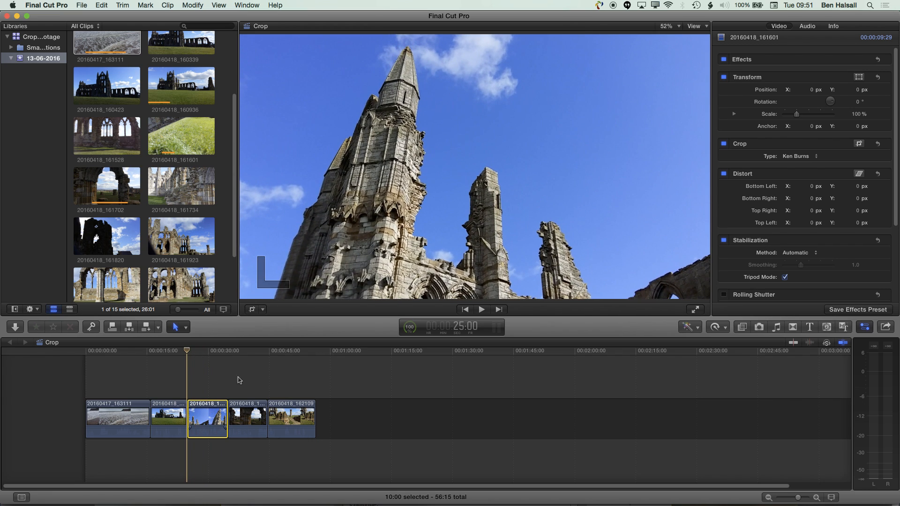
pyautogui.click(878, 144)
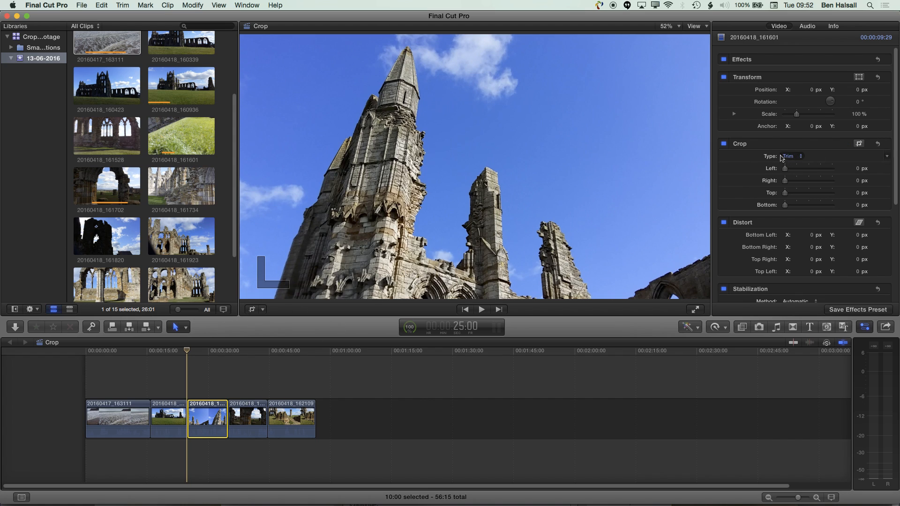
pyautogui.moveTo(785, 181); pyautogui.dragTo(834, 182)
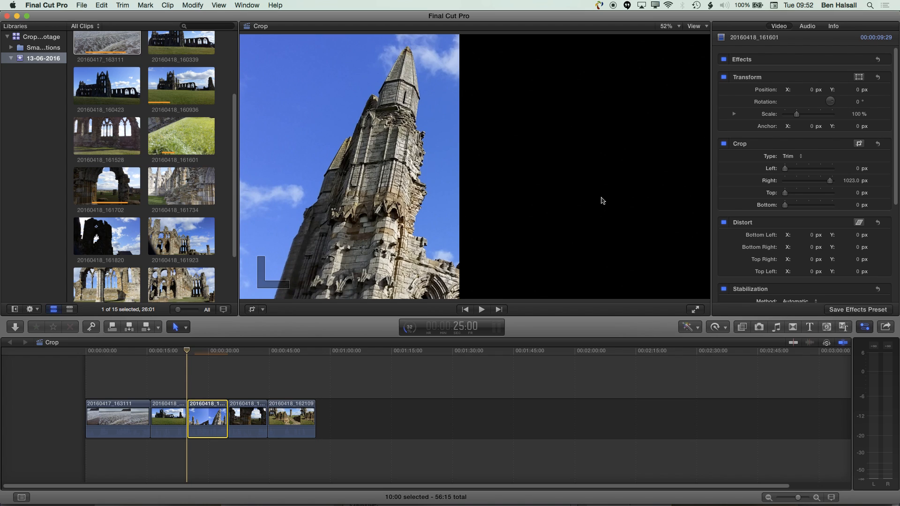
# - Add the Scrolling title from the Credits category above the tower clip, starting at 25:00
pyautogui.click(814, 330)
pyautogui.click(692, 399)
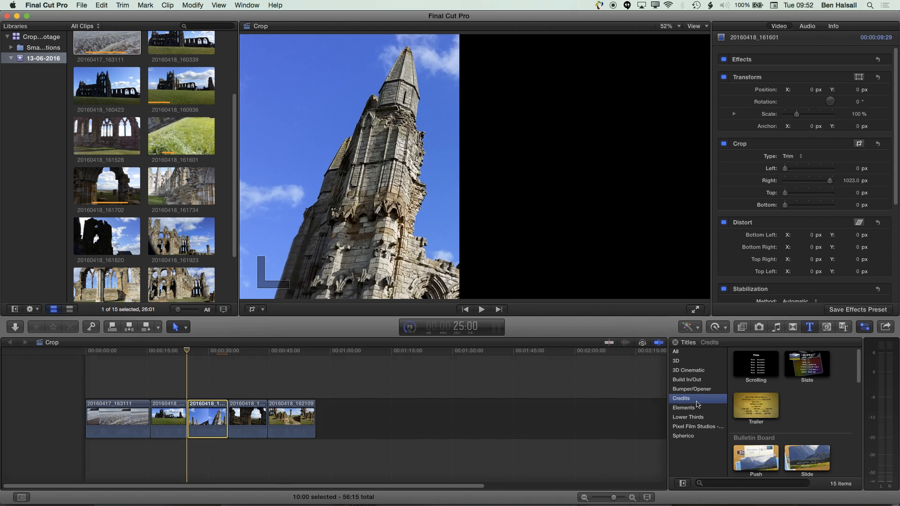
pyautogui.moveTo(755, 363); pyautogui.dragTo(190, 382)
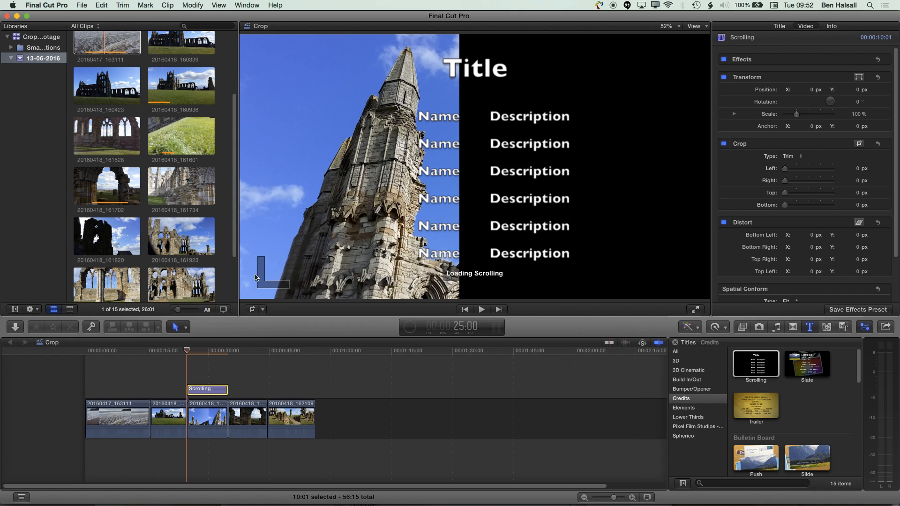
# - Move the Scrolling title into the black half with Transform, to about 427.6 px in X, and preview it around 29:14
pyautogui.click(263, 310)
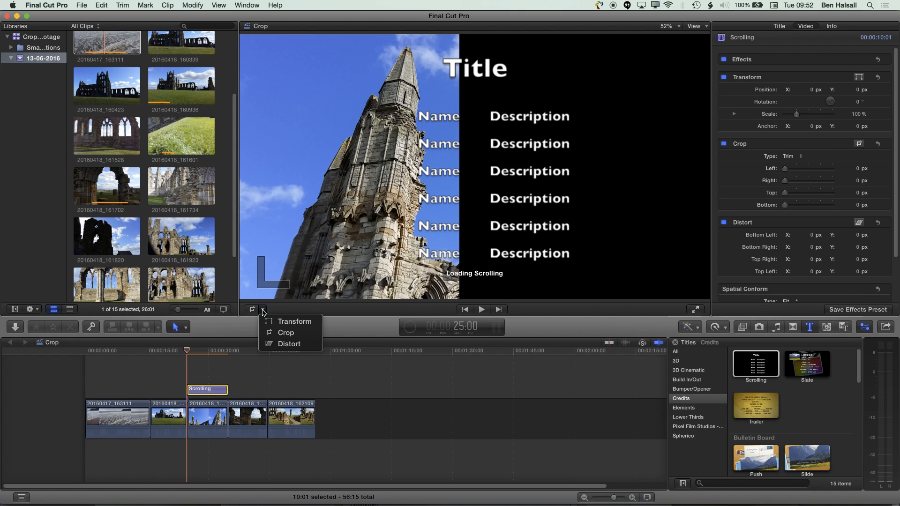
pyautogui.click(284, 322)
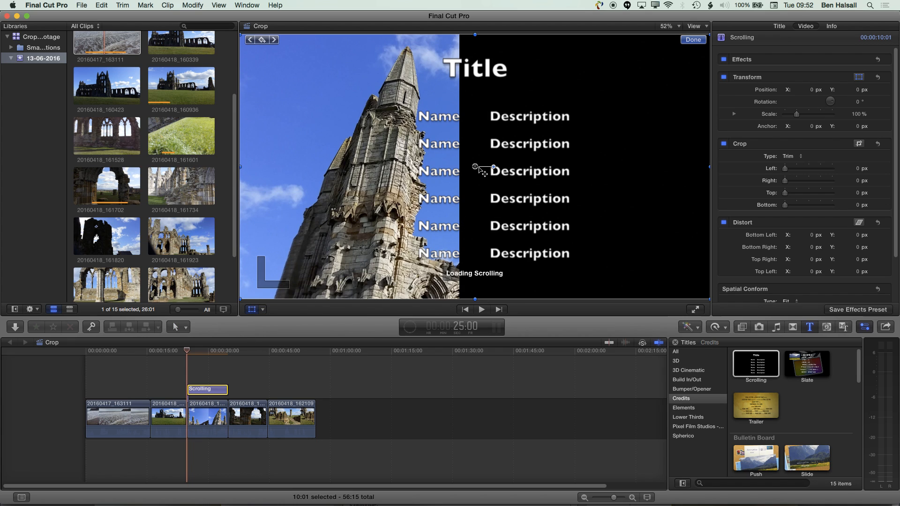
pyautogui.moveTo(549, 168); pyautogui.dragTo(583, 171)
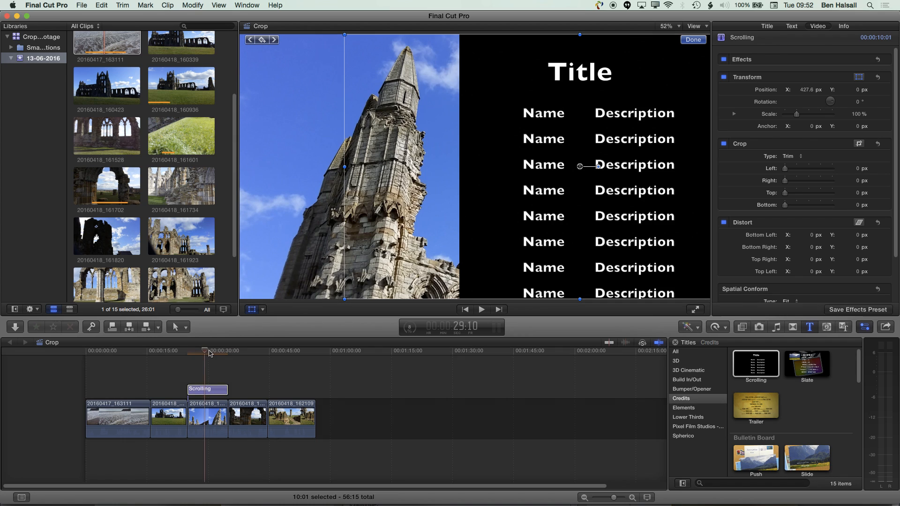
pyautogui.moveTo(205, 352)
pyautogui.mouseDown()
pyautogui.moveTo(194, 355)
pyautogui.moveTo(207, 356)
pyautogui.mouseUp()
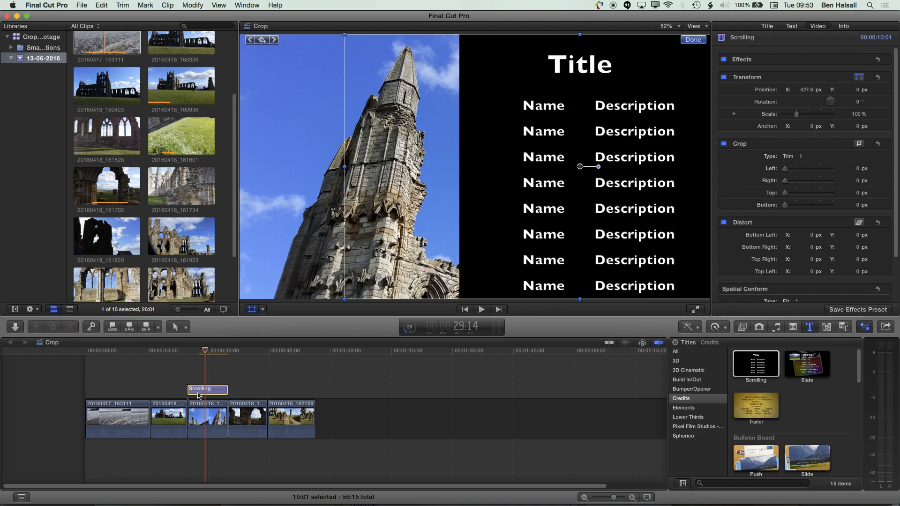
# - Duplicate the trimmed tower clip directly above the original in the timeline and select the copy
pyautogui.click(209, 414)
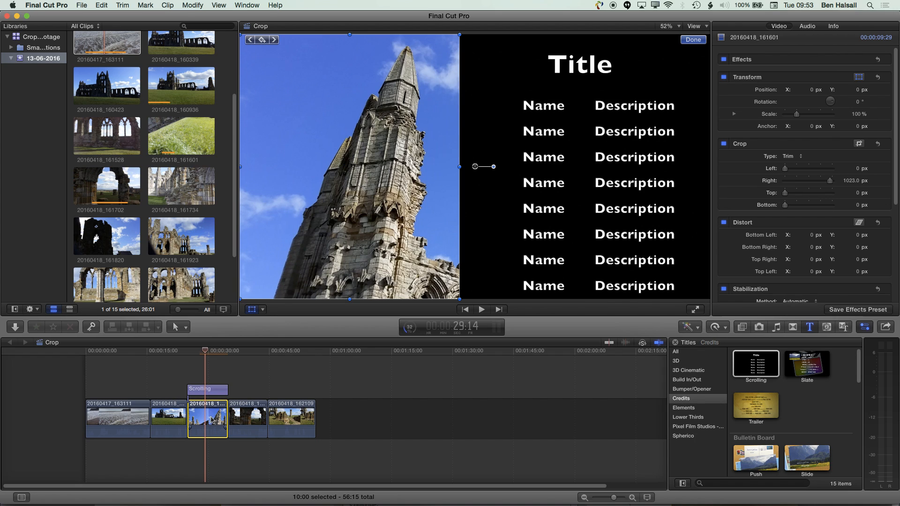
pyautogui.moveTo(212, 420); pyautogui.dragTo(214, 379)
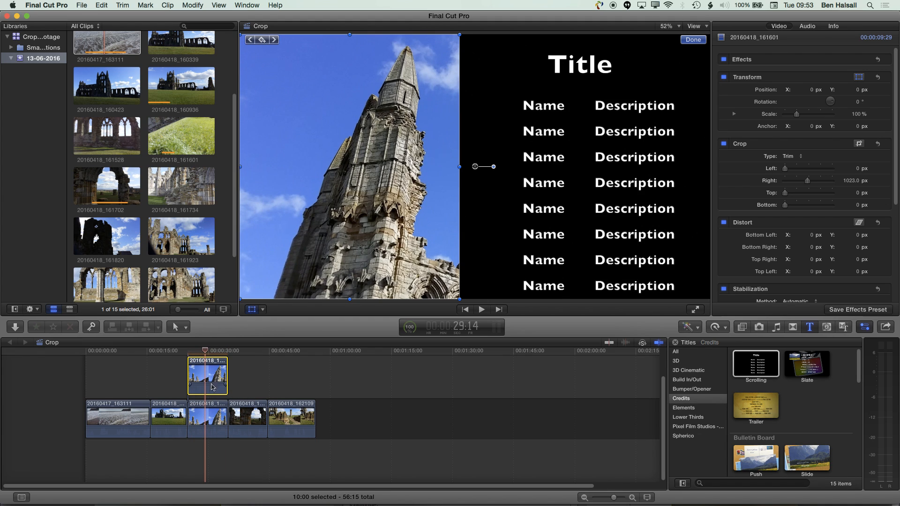
pyautogui.click(203, 423)
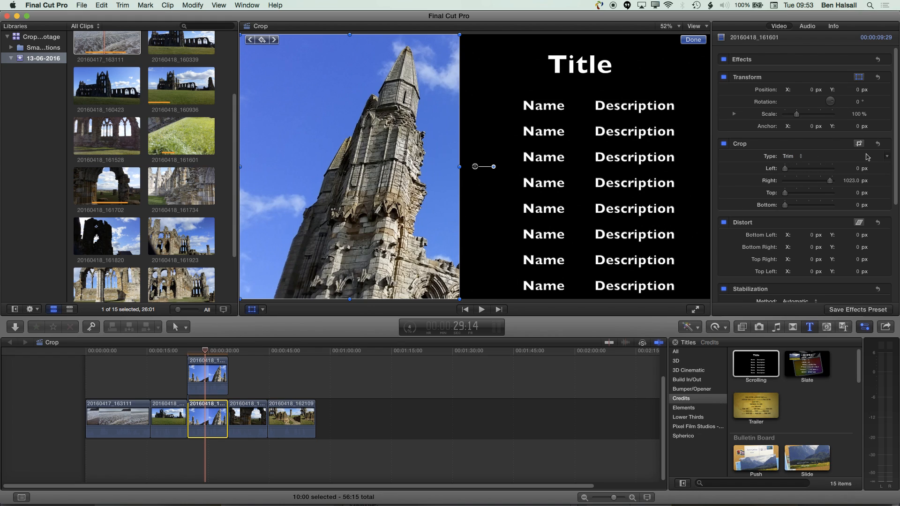
pyautogui.click(208, 374)
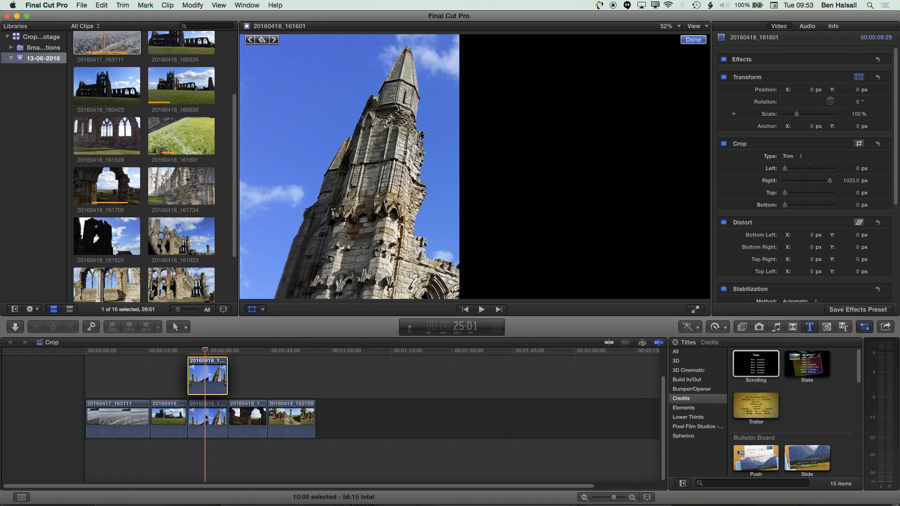
# - Reset the crop of the lower tower clip in the primary storyline and reduce its opacity to 4.68%
pyautogui.click(208, 409)
pyautogui.click(208, 383)
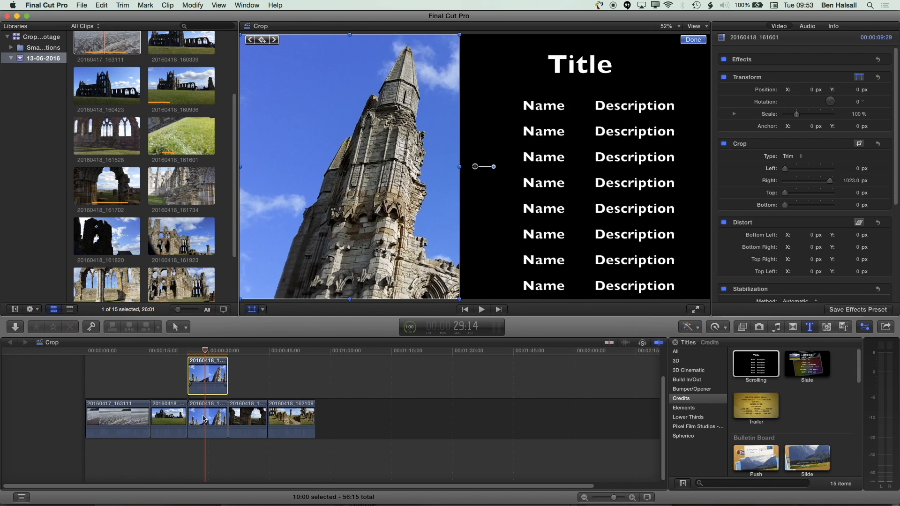
pyautogui.click(203, 421)
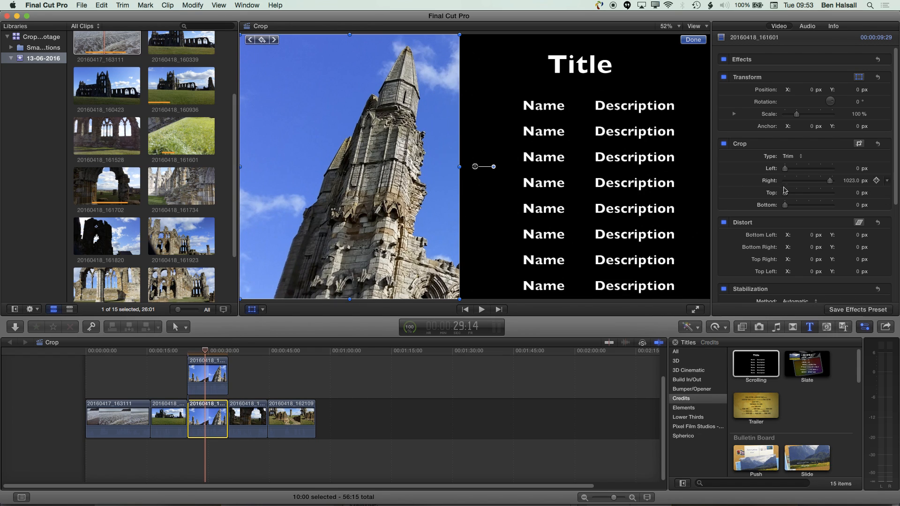
pyautogui.click(877, 144)
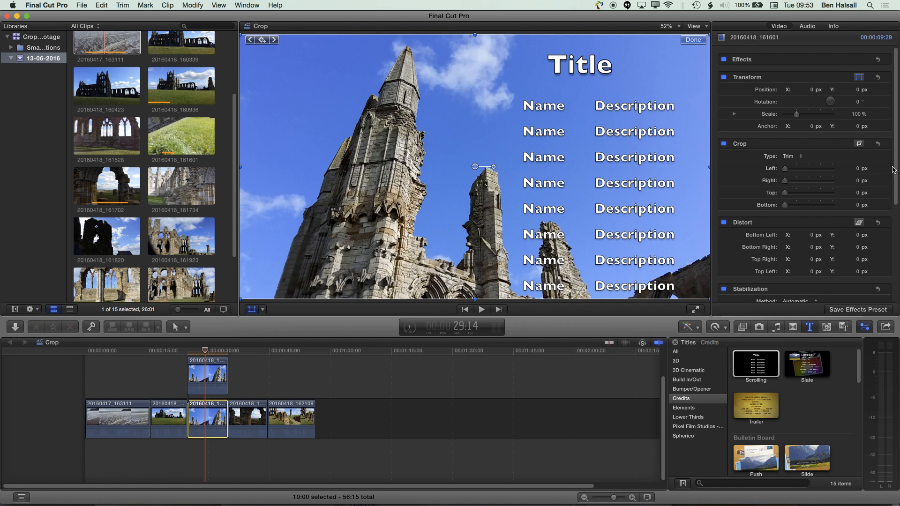
pyautogui.scroll(-6, 898, 165)
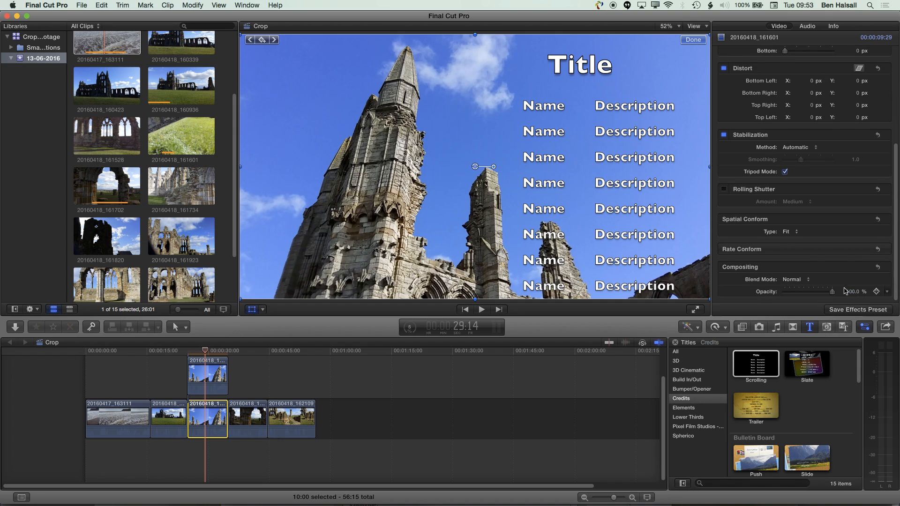
pyautogui.moveTo(832, 292); pyautogui.dragTo(790, 295)
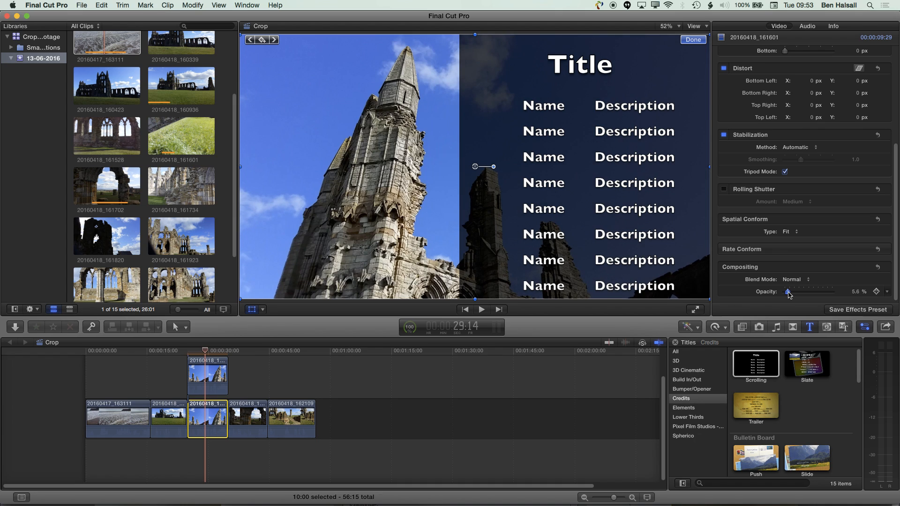
pyautogui.moveTo(789, 294); pyautogui.dragTo(789, 295)
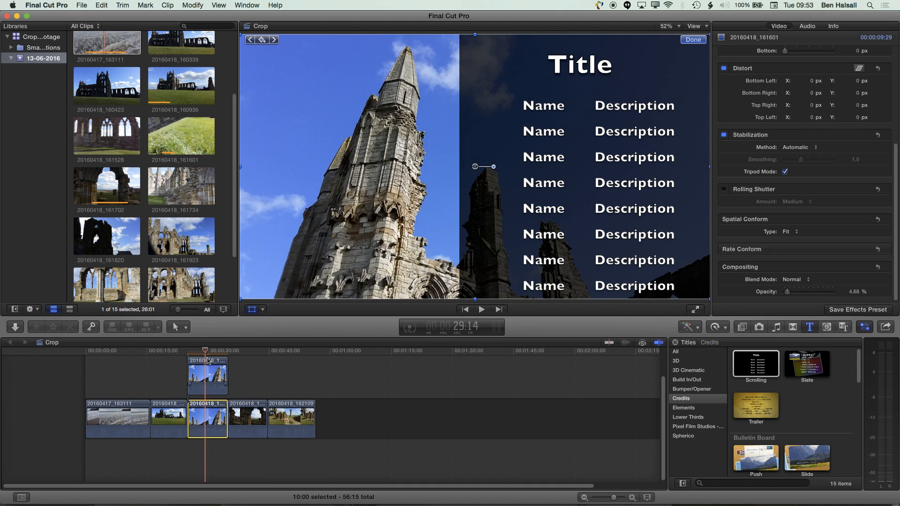
# - Play back the scrolling credits over the layered tower clips, stopping at 31:15, and bring the title layer into view
pyautogui.moveTo(205, 351); pyautogui.dragTo(193, 352)
pyautogui.press('space')
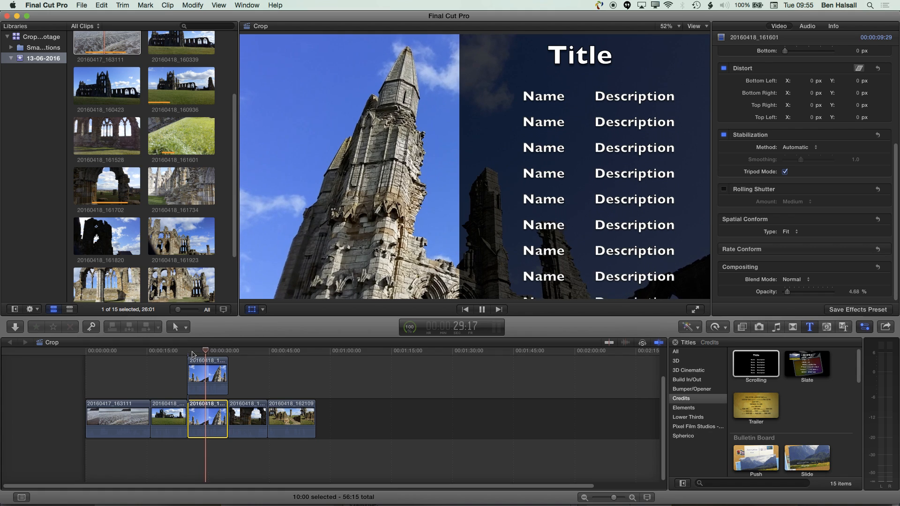
pyautogui.press('space')
pyautogui.hotkey('shift', 't')
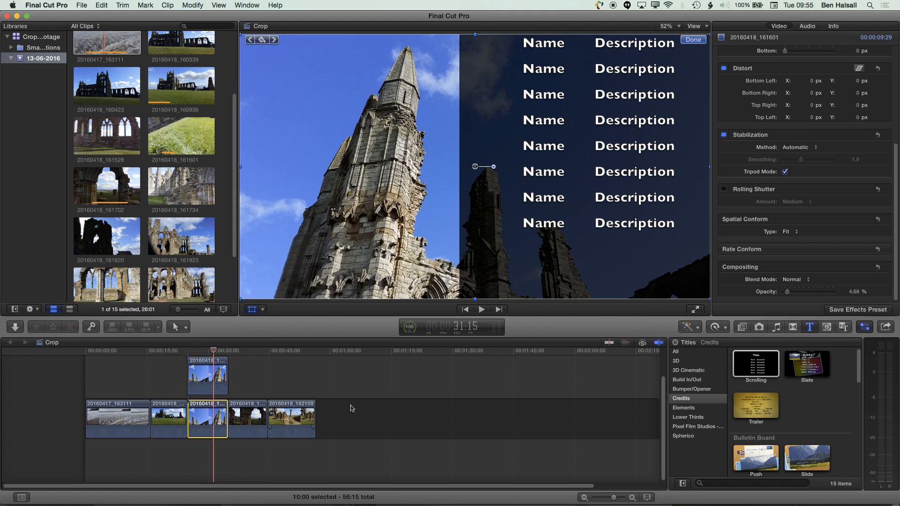
pyautogui.press('q')
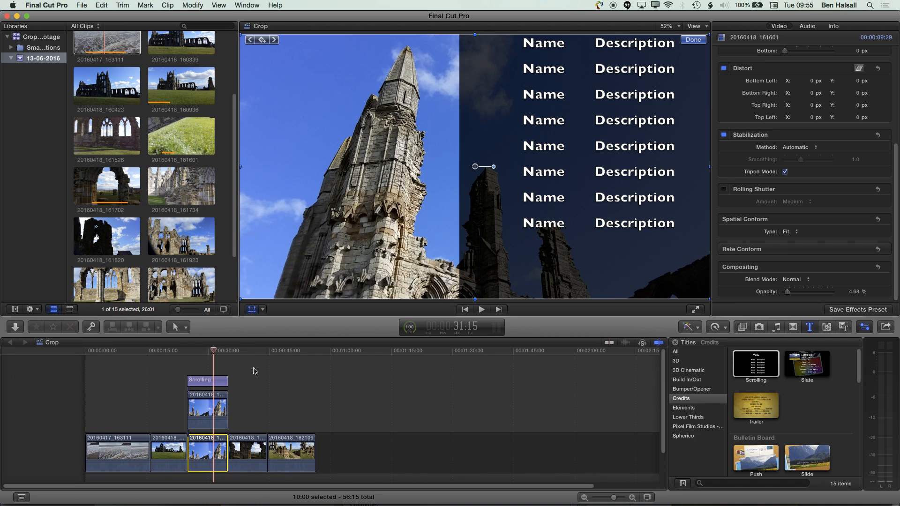
# - Select the Scrolling title with both layered tower clips and duplicate the whole stack directly after the original
pyautogui.keyDown('super'); pyautogui.click(208, 414); pyautogui.keyUp('super')
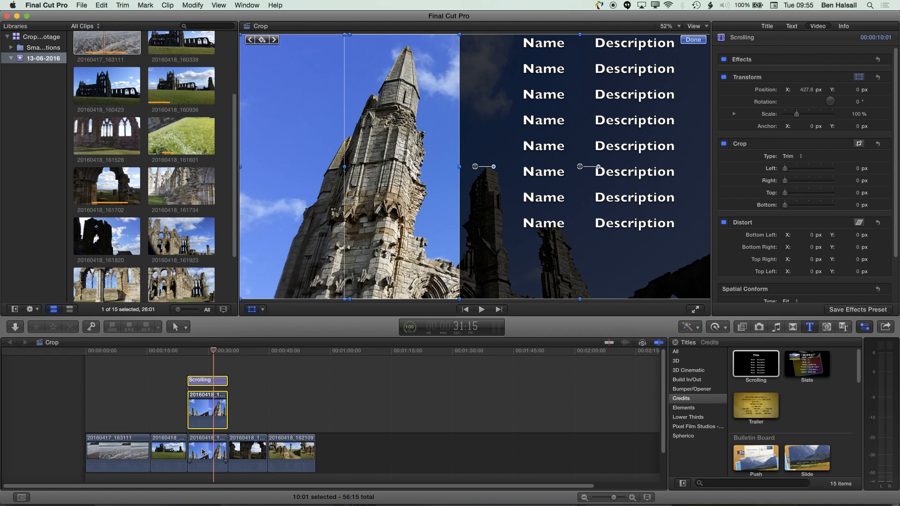
pyautogui.keyDown('super'); pyautogui.click(211, 451); pyautogui.keyUp('super')
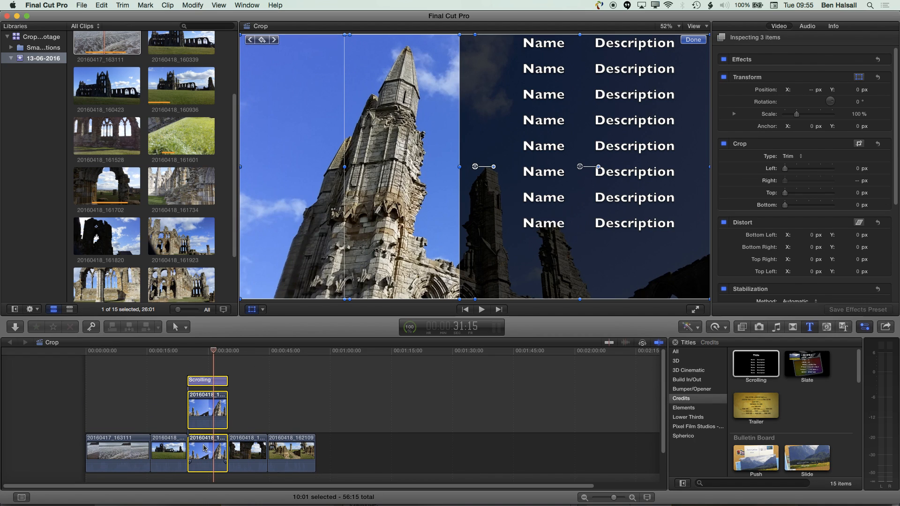
pyautogui.moveTo(212, 451); pyautogui.dragTo(232, 448)
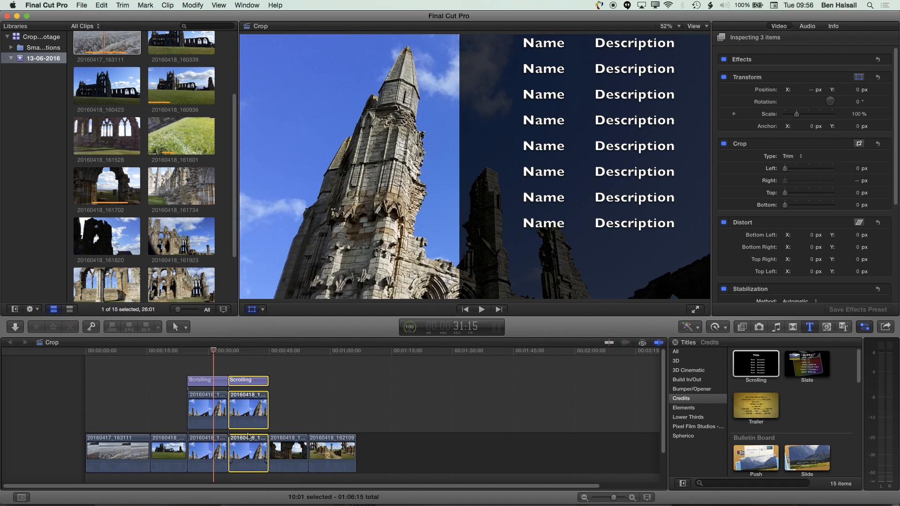
# - Select the duplicated lower tower clip, view it at 38:16, and restore its opacity to 100%
pyautogui.click(284, 427)
pyautogui.click(249, 452)
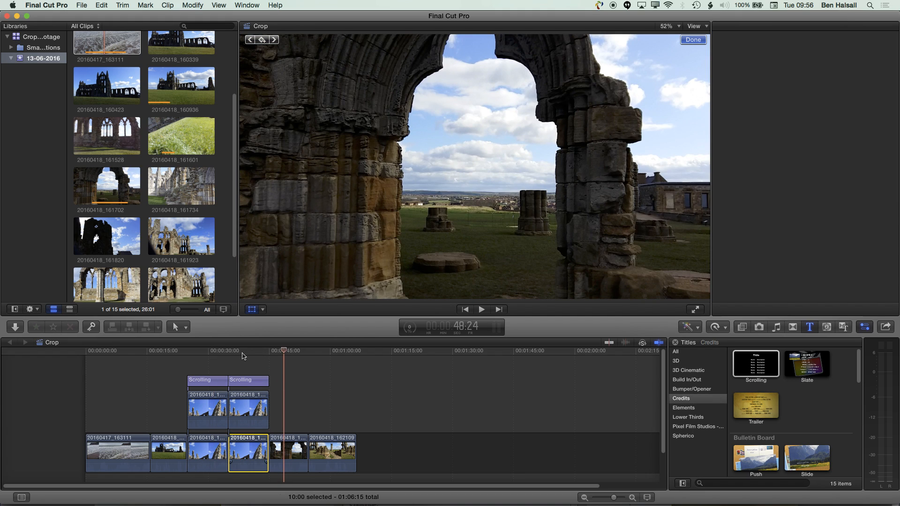
pyautogui.click(242, 355)
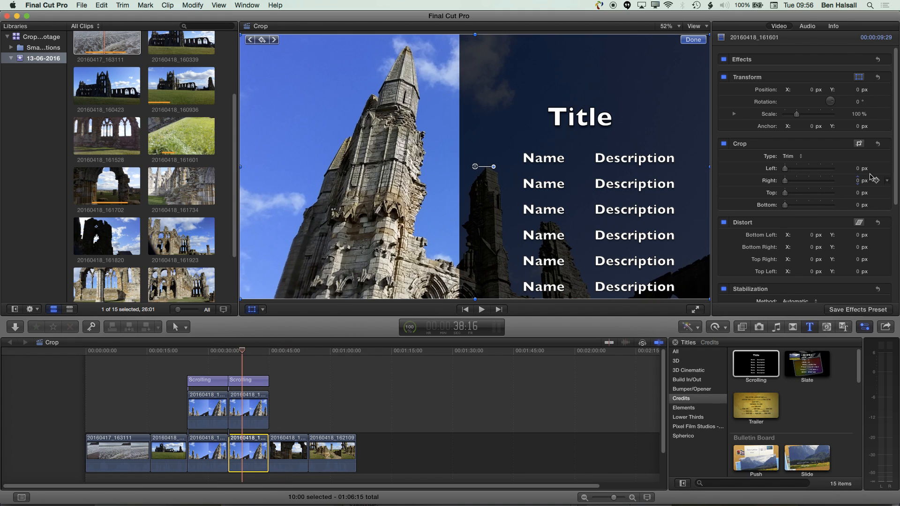
pyautogui.scroll(-4, 896, 167)
pyautogui.scroll(-4, 858, 290)
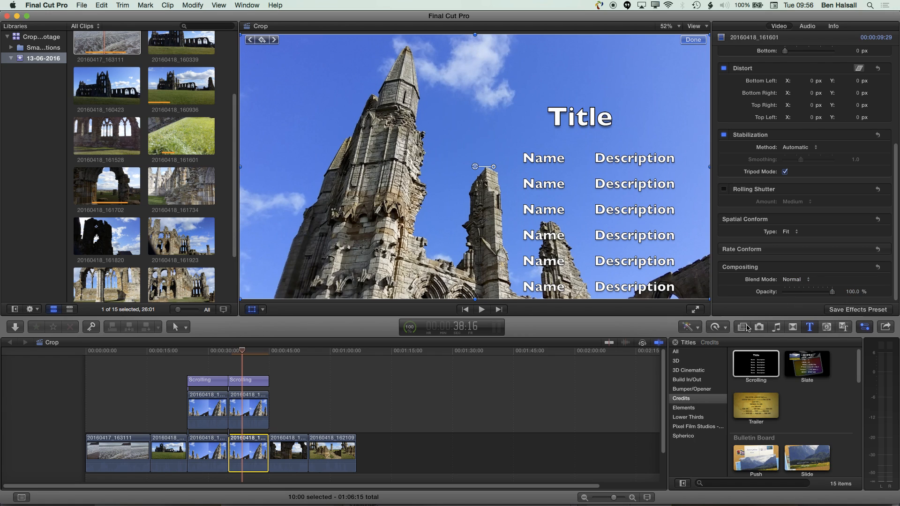
# - Apply the Colorize effect from the Color category to the duplicated lower tower clip
pyautogui.click(743, 328)
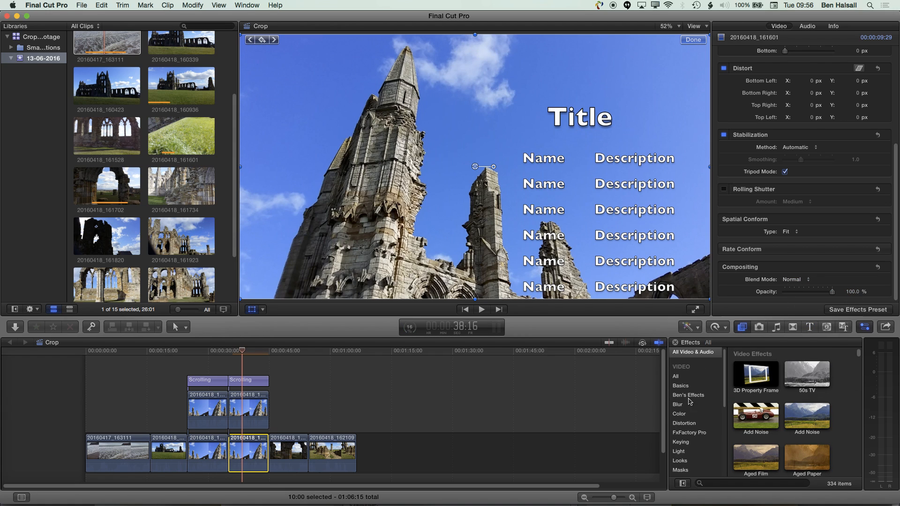
pyautogui.click(679, 414)
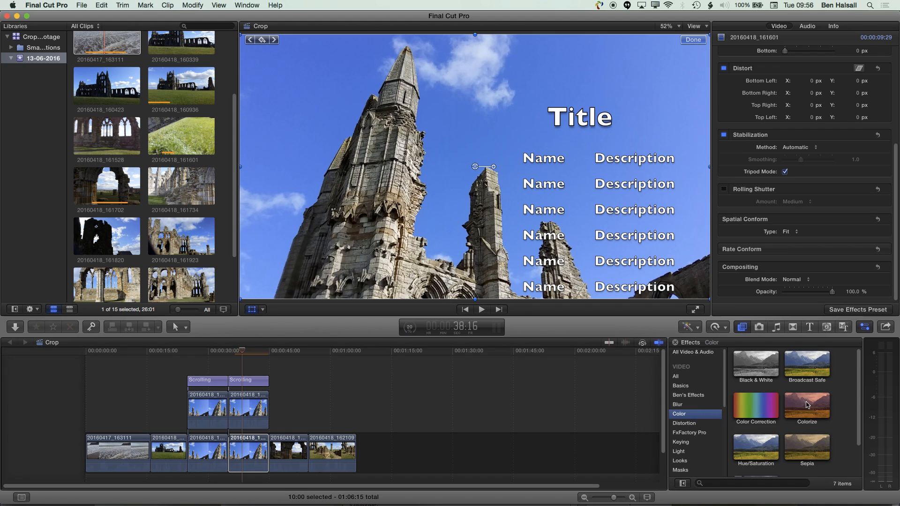
pyautogui.moveTo(809, 405); pyautogui.dragTo(245, 457)
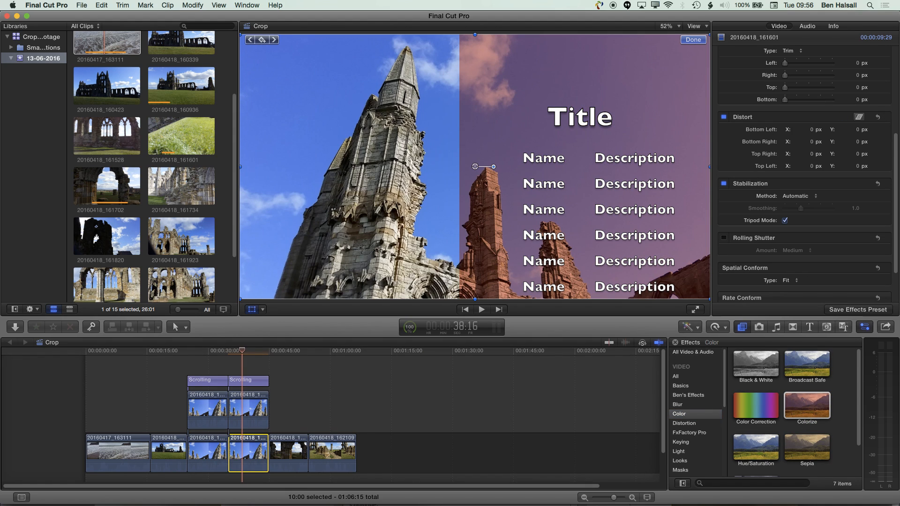
# - Try Colorize with Remap Black at red 0.14, green 0.4, blue 0.14, a near-black Remap White, and intensity 75
pyautogui.scroll(5, 887, 163)
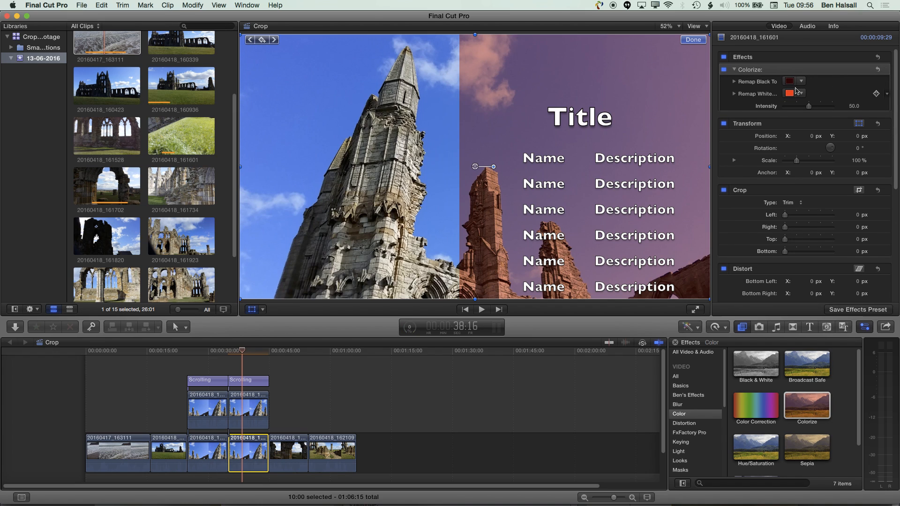
pyautogui.click(734, 82)
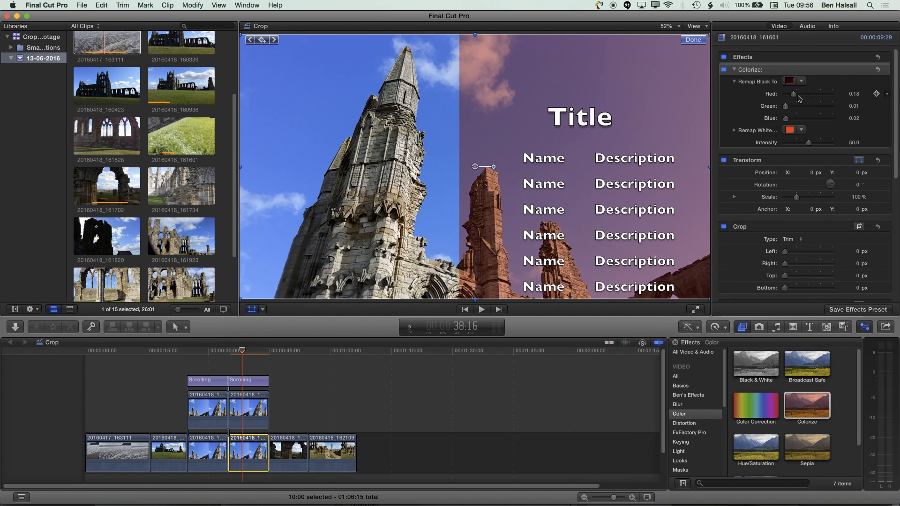
pyautogui.moveTo(798, 95)
pyautogui.mouseDown()
pyautogui.moveTo(814, 95)
pyautogui.moveTo(793, 106)
pyautogui.moveTo(810, 119)
pyautogui.moveTo(791, 94)
pyautogui.moveTo(792, 119)
pyautogui.moveTo(805, 108)
pyautogui.mouseUp()
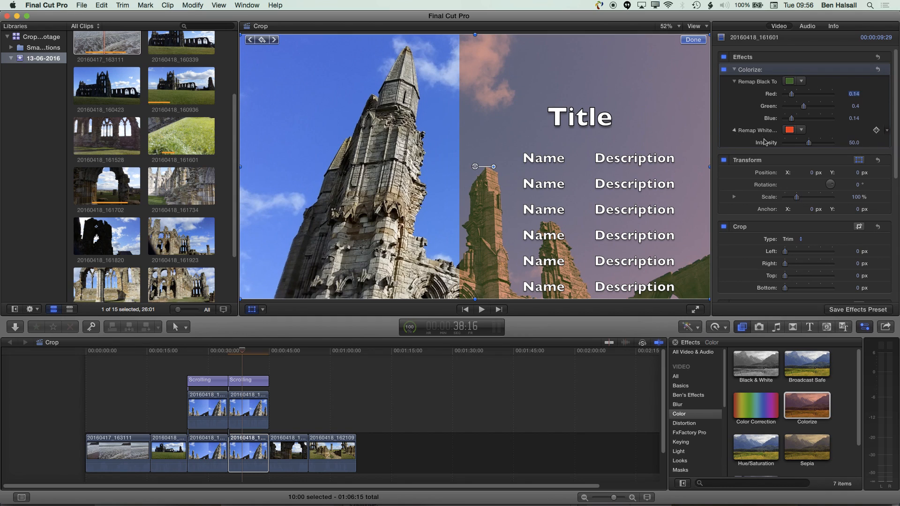
pyautogui.moveTo(832, 143); pyautogui.dragTo(827, 182)
pyautogui.moveTo(821, 182); pyautogui.dragTo(820, 180)
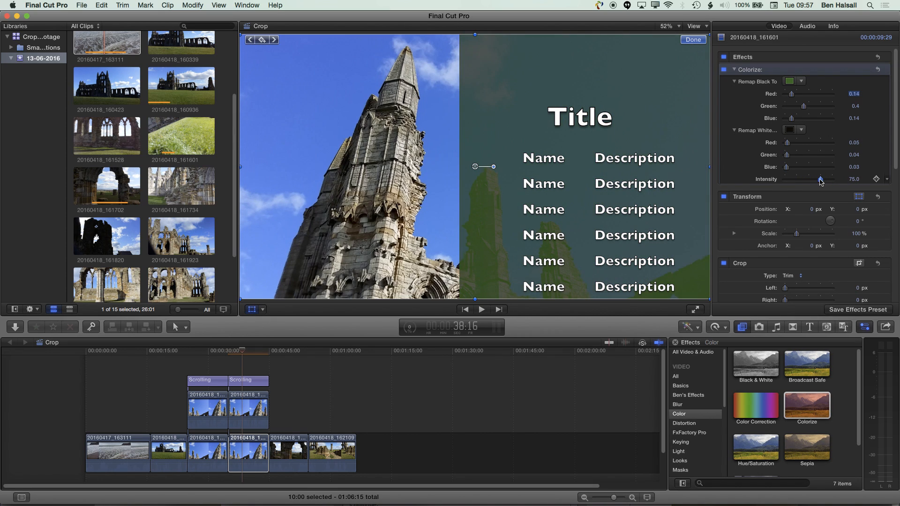
# - Set Colorize's Remap White to red 0.56, green 0.24, blue 0.64, and raise the intensity to 87.61
pyautogui.moveTo(787, 155); pyautogui.dragTo(813, 143)
pyautogui.moveTo(812, 155)
pyautogui.mouseDown()
pyautogui.moveTo(827, 181)
pyautogui.moveTo(795, 166)
pyautogui.moveTo(816, 167)
pyautogui.moveTo(797, 156)
pyautogui.mouseUp()
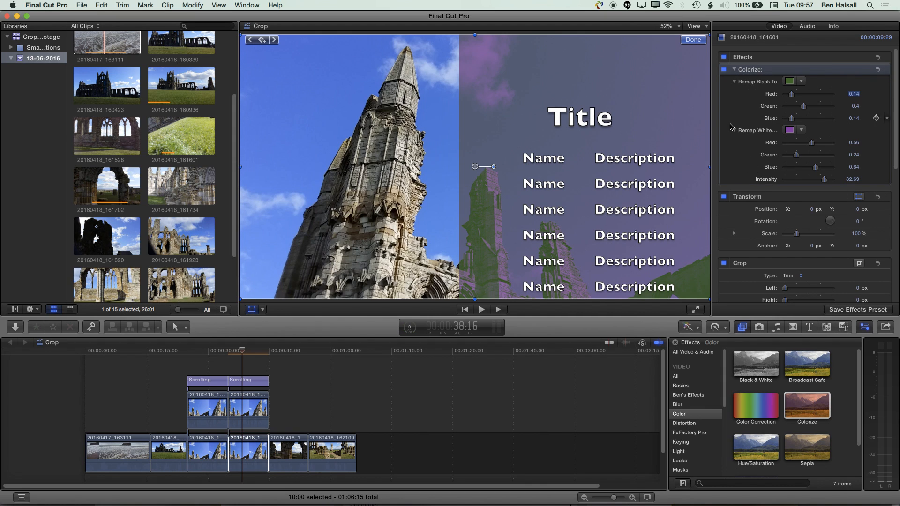
pyautogui.moveTo(825, 181)
pyautogui.mouseDown()
pyautogui.moveTo(814, 183)
pyautogui.moveTo(831, 184)
pyautogui.mouseUp()
# - Set Colorize's Remap Black to pink with red 0.97, green 0.38, blue 1.0, and preview the result from 36:25
pyautogui.click(802, 84)
pyautogui.moveTo(808, 133); pyautogui.dragTo(808, 164)
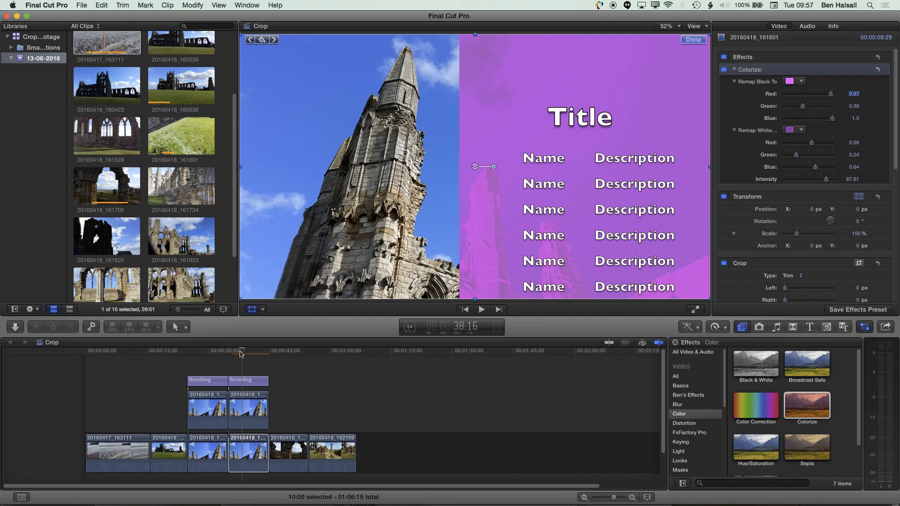
pyautogui.moveTo(238, 354); pyautogui.dragTo(236, 353)
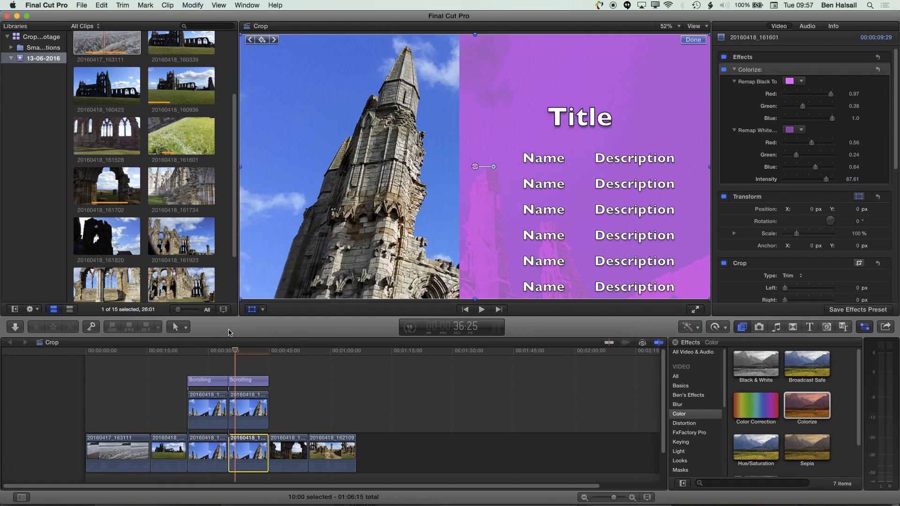
pyautogui.press('space')
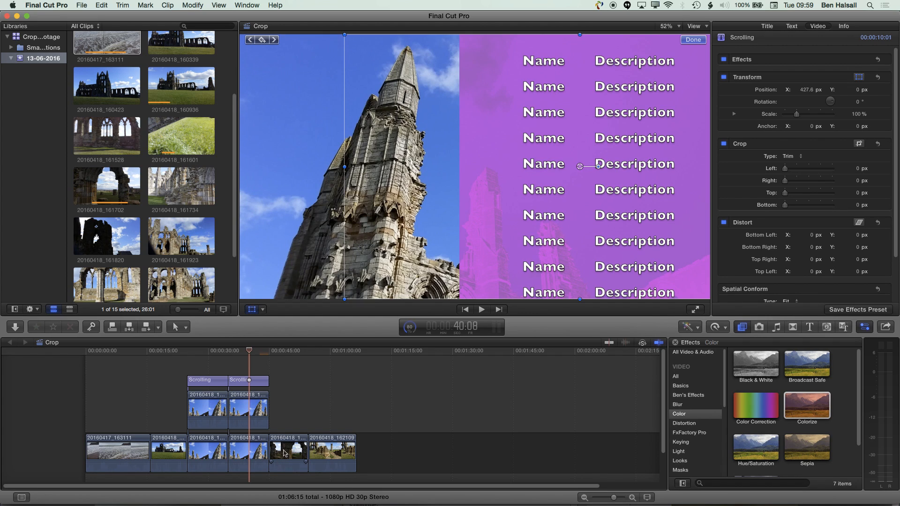
# - Move clip 20160418_162109 ahead of the archway clip and connect a duplicate of it directly above
pyautogui.moveTo(329, 453); pyautogui.dragTo(287, 400)
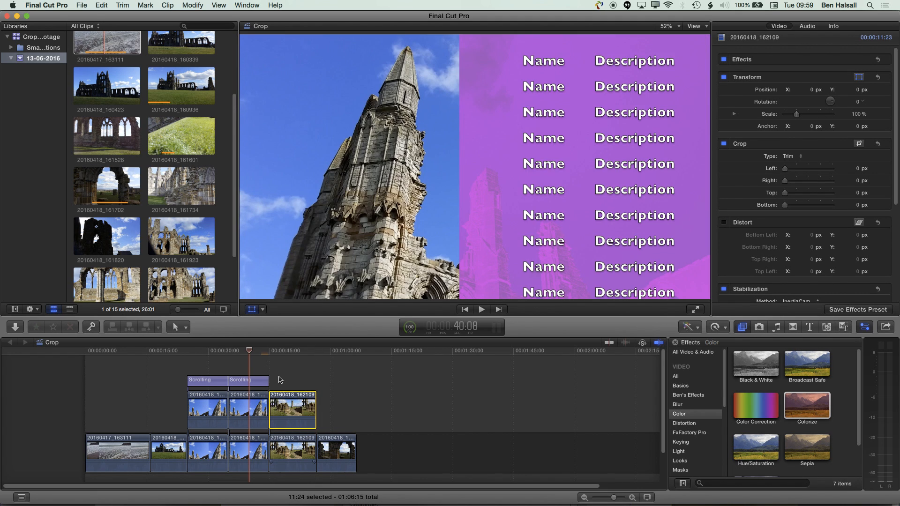
# - Copy the second trimmed tower clip in the upper layer and paste only its Crop attribute onto the connected 20160418_162109 clip
pyautogui.click(247, 408)
pyautogui.hotkey('shift', 'c')
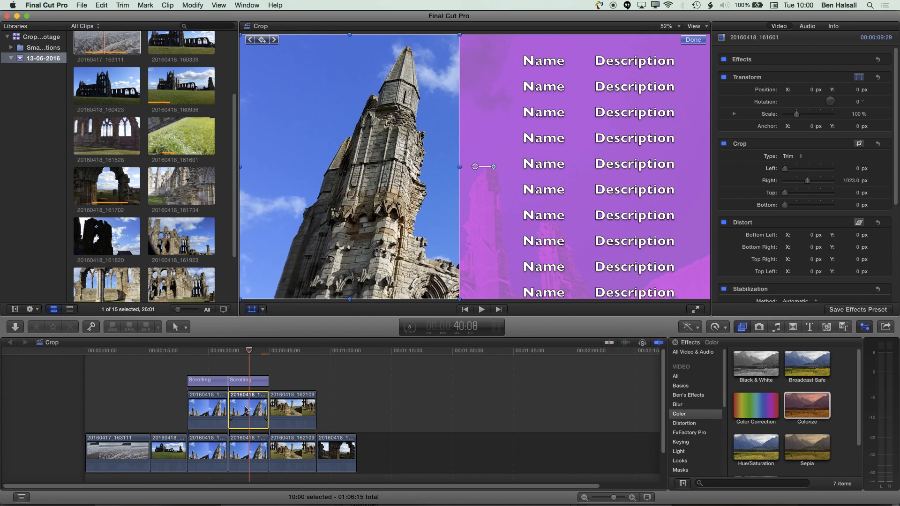
pyautogui.click(101, 7)
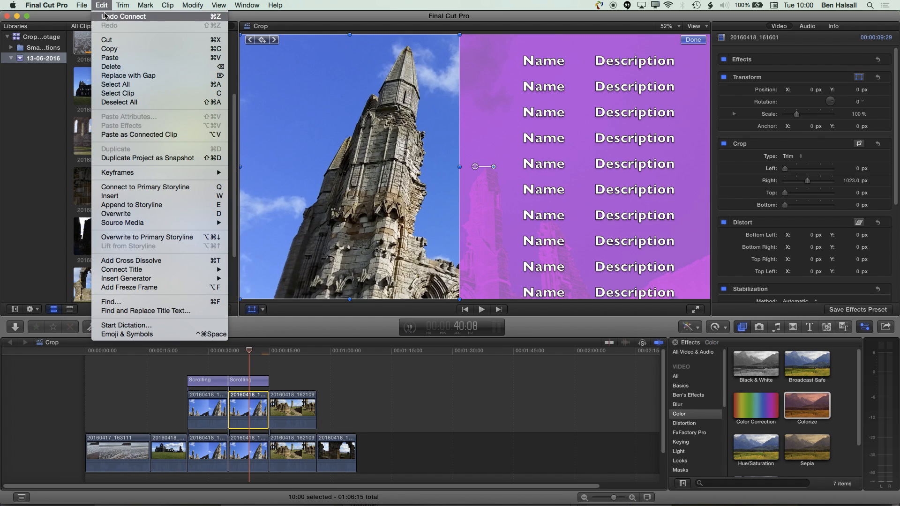
pyautogui.click(110, 49)
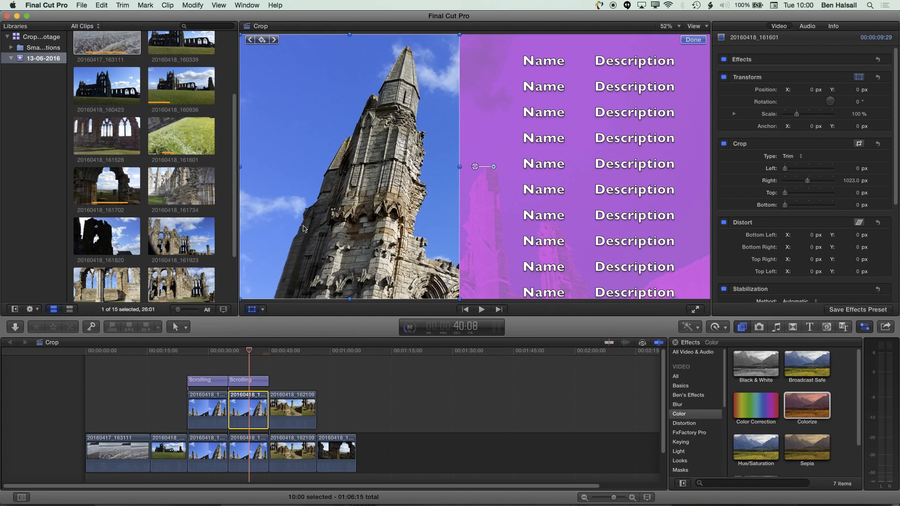
pyautogui.click(294, 353)
pyautogui.click(298, 399)
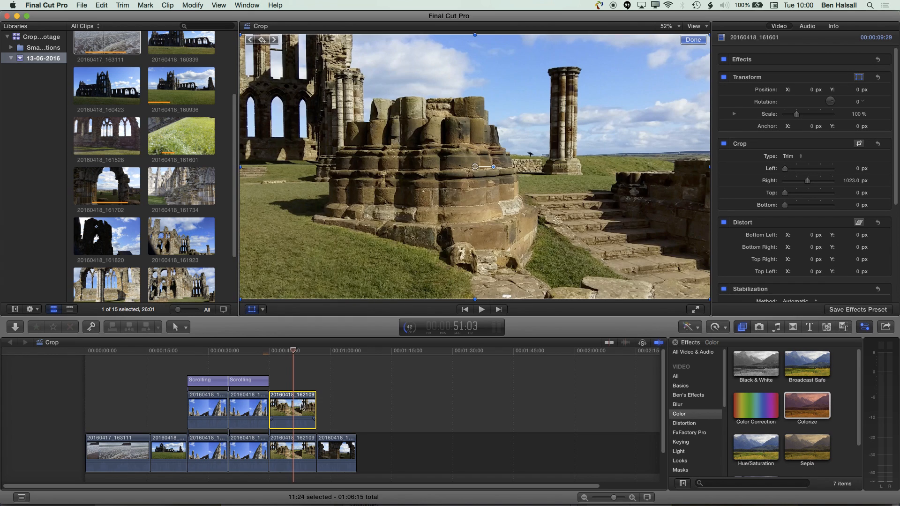
pyautogui.click(102, 5)
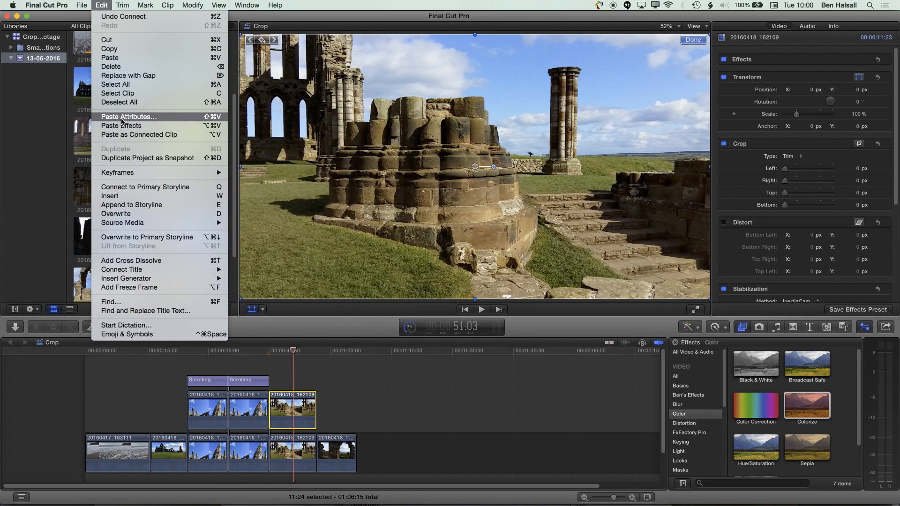
pyautogui.click(213, 120)
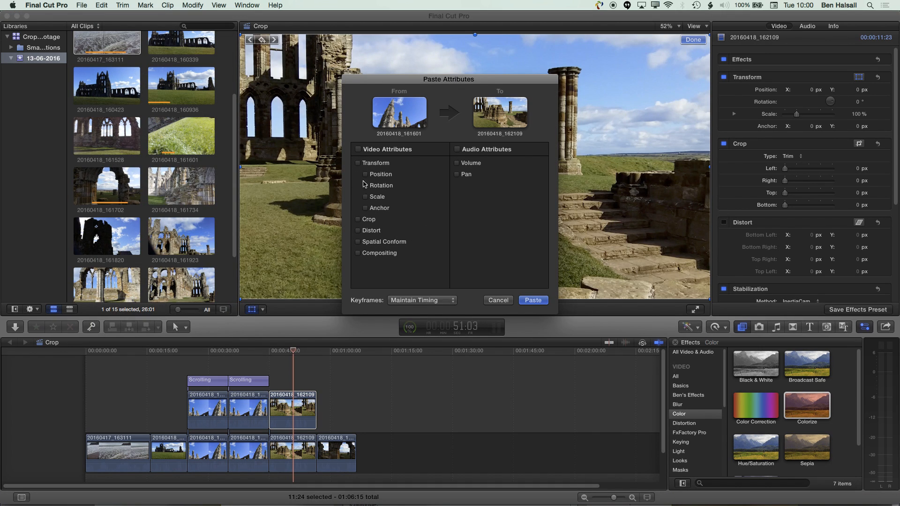
pyautogui.moveTo(392, 128); pyautogui.dragTo(618, 134)
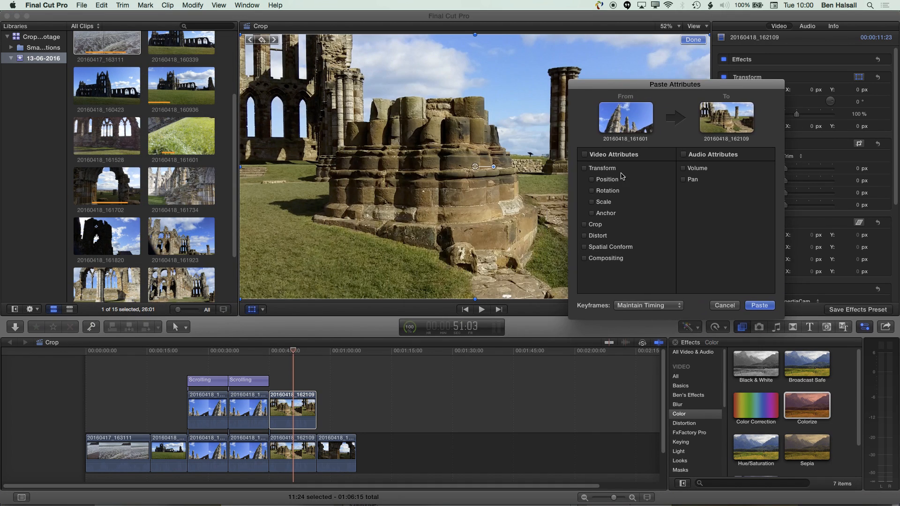
pyautogui.click(585, 225)
pyautogui.click(764, 307)
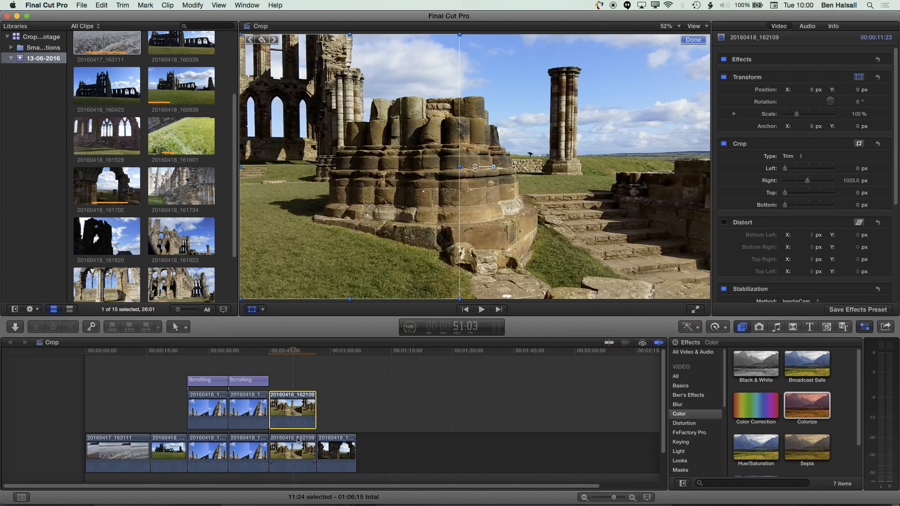
# - Temporarily disable the lower 20160418_162109 clip to check the trimmed copy above it, and enable it again
pyautogui.click(301, 446)
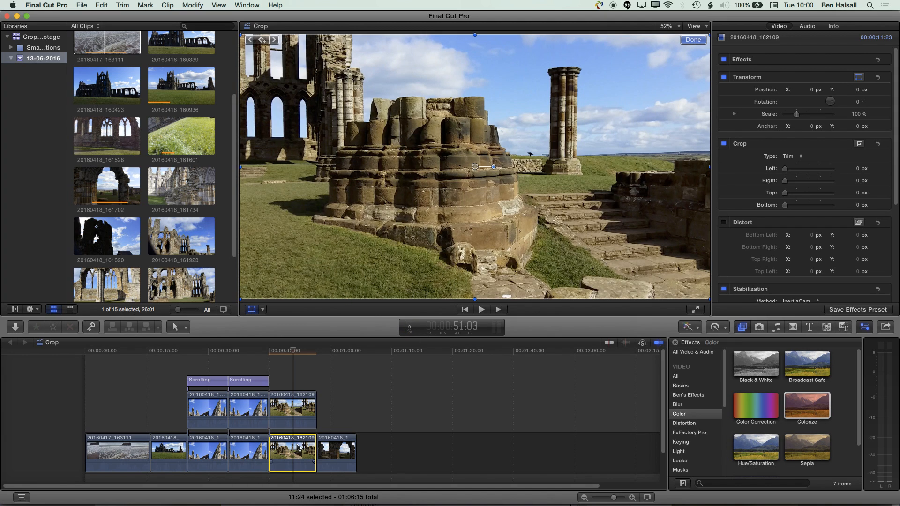
pyautogui.press('v')
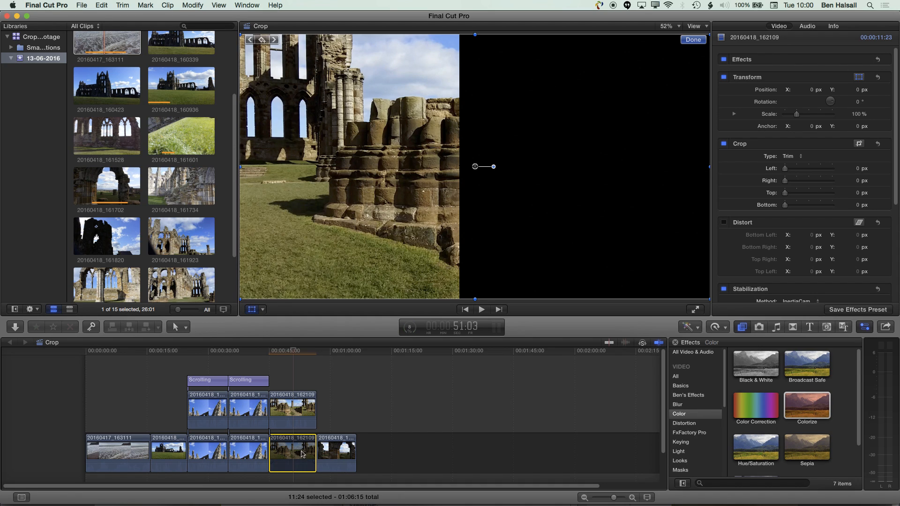
pyautogui.press('v')
# - Copy the second tower clip in the lower layer and paste only its Colorize effect onto the lower 20160418_162109 clip
pyautogui.click(251, 451)
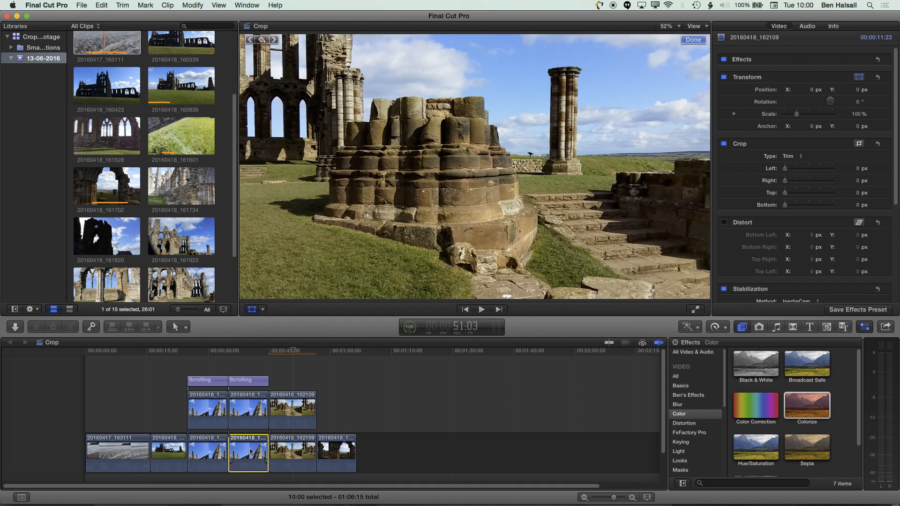
pyautogui.click(103, 5)
pyautogui.click(109, 49)
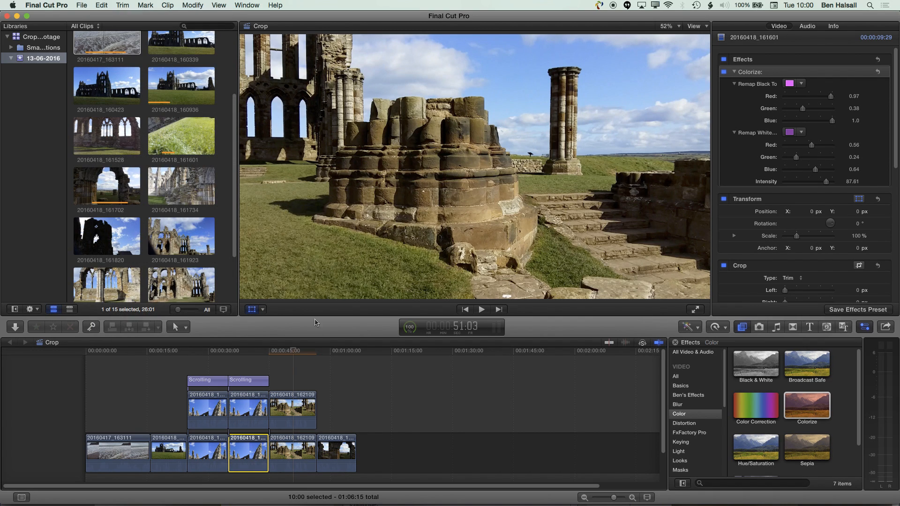
pyautogui.click(302, 451)
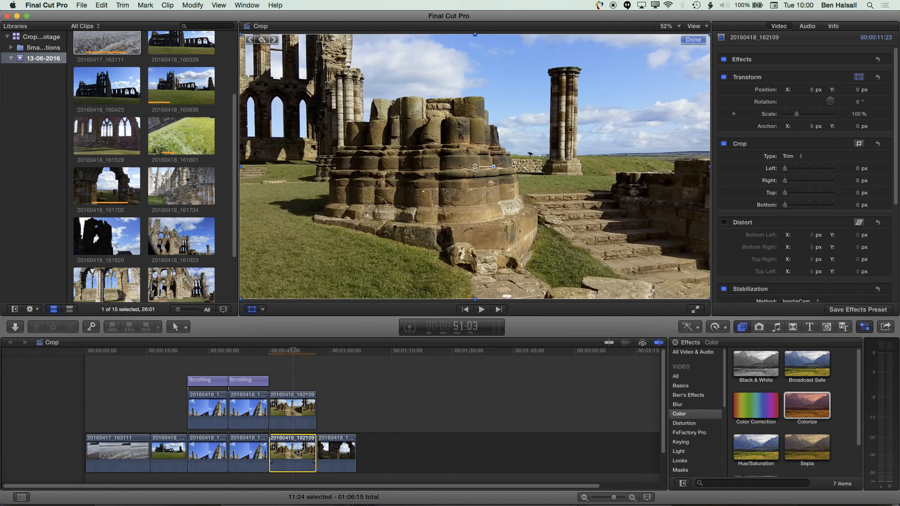
pyautogui.click(101, 5)
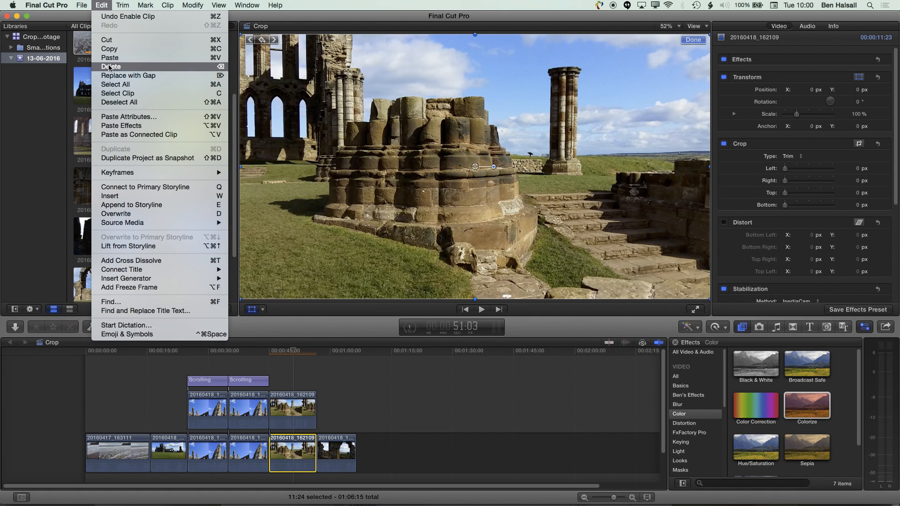
pyautogui.click(124, 121)
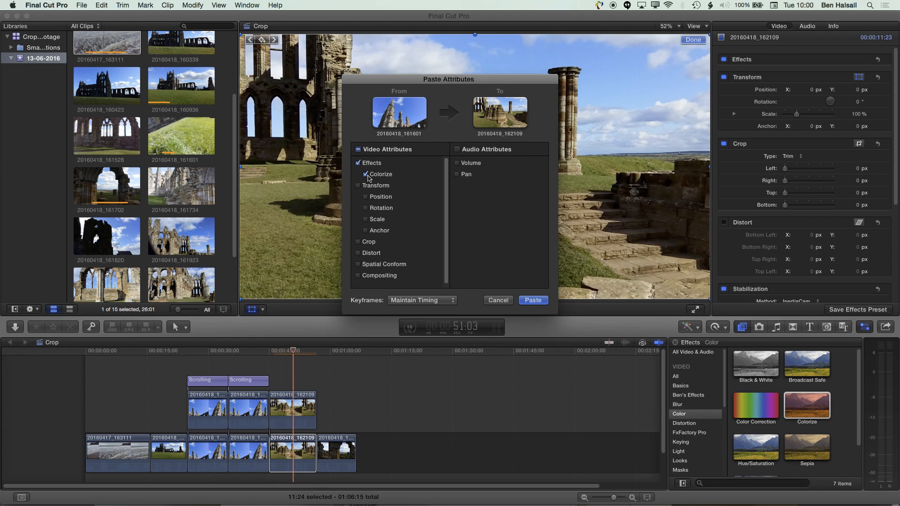
pyautogui.click(533, 300)
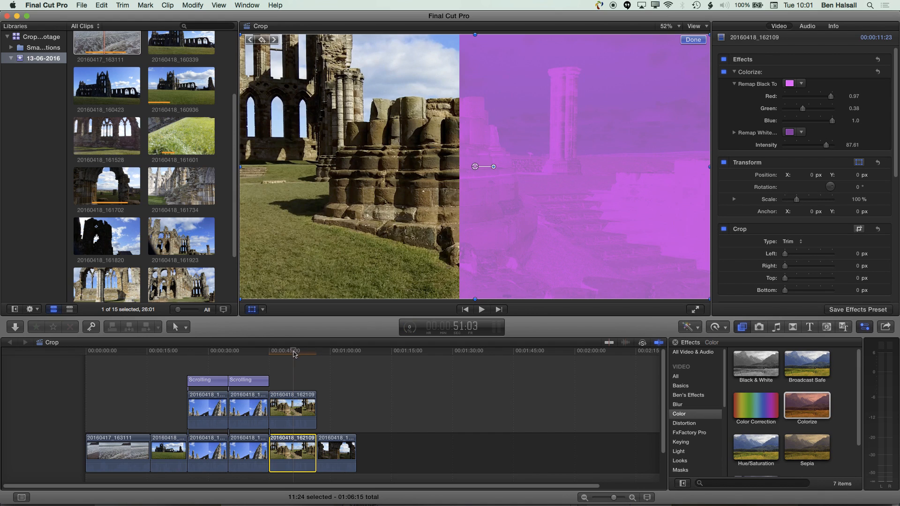
# - Extend the second Scrolling title to the end of the 20160418_162109 clip and play back the result
pyautogui.moveTo(295, 354); pyautogui.dragTo(316, 380)
pyautogui.click(269, 380)
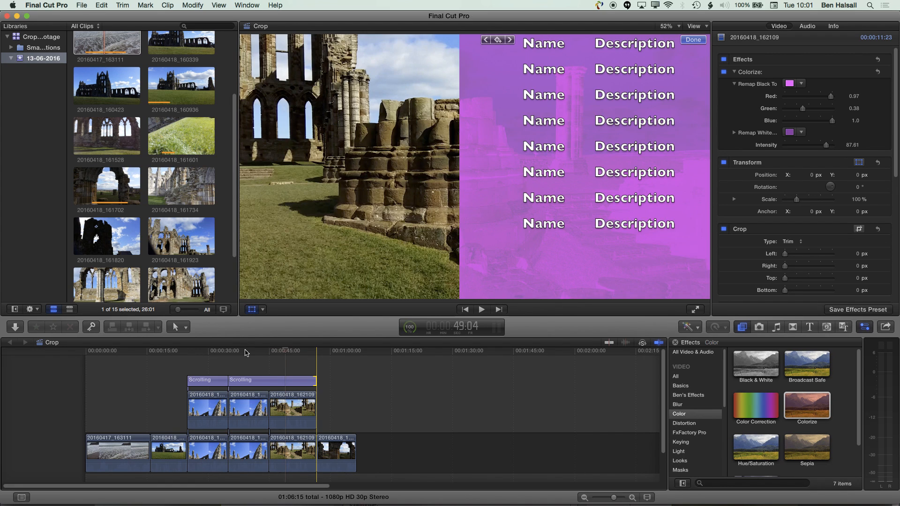
pyautogui.click(316, 380)
pyautogui.click(243, 351)
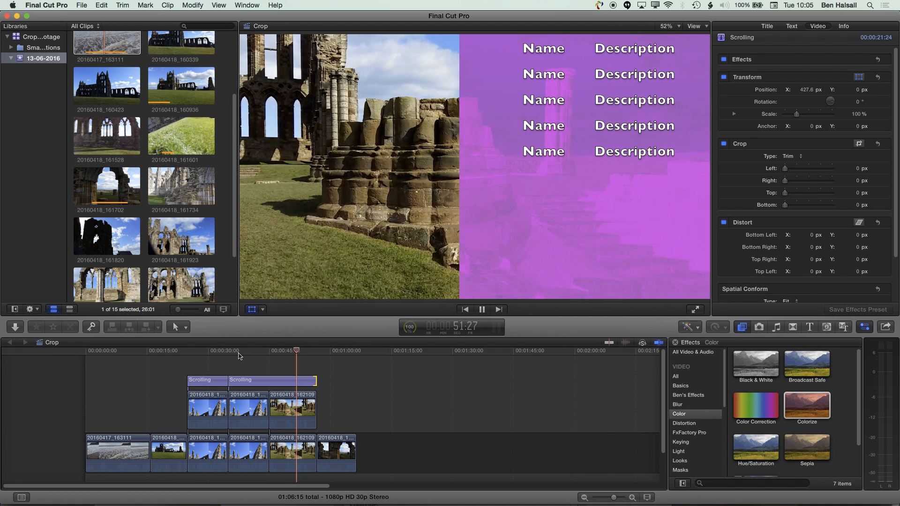
pyautogui.press('space')
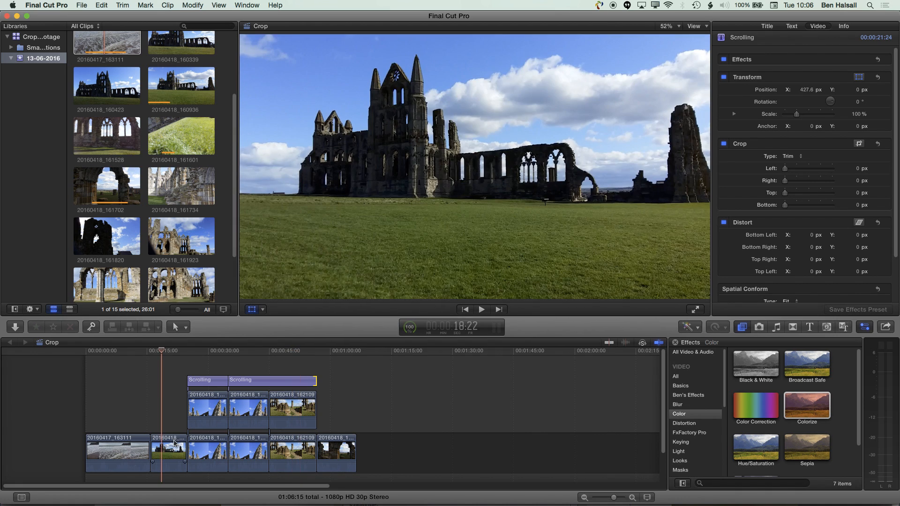
# - Connect a duplicate of clip 20160418_160936 directly above the original and apply the Black & White effect to the lower copy
pyautogui.hotkey('shift', 't')
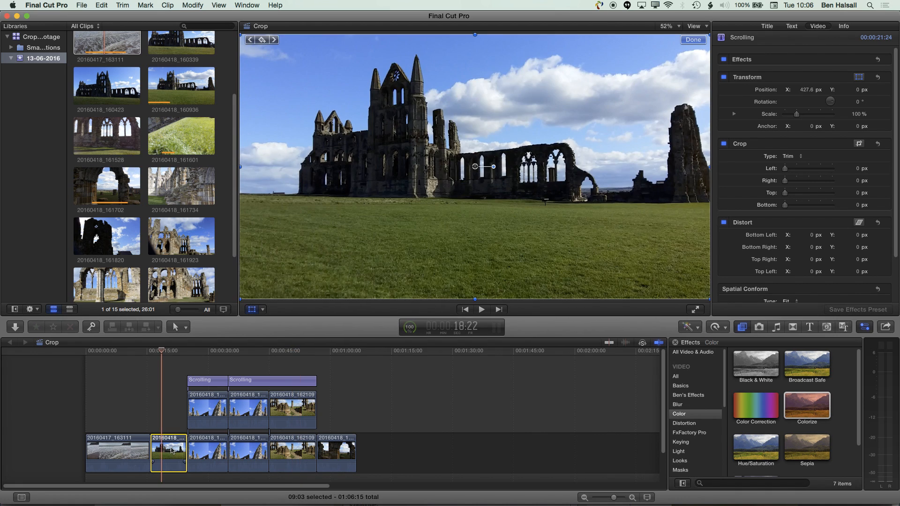
pyautogui.click(171, 450)
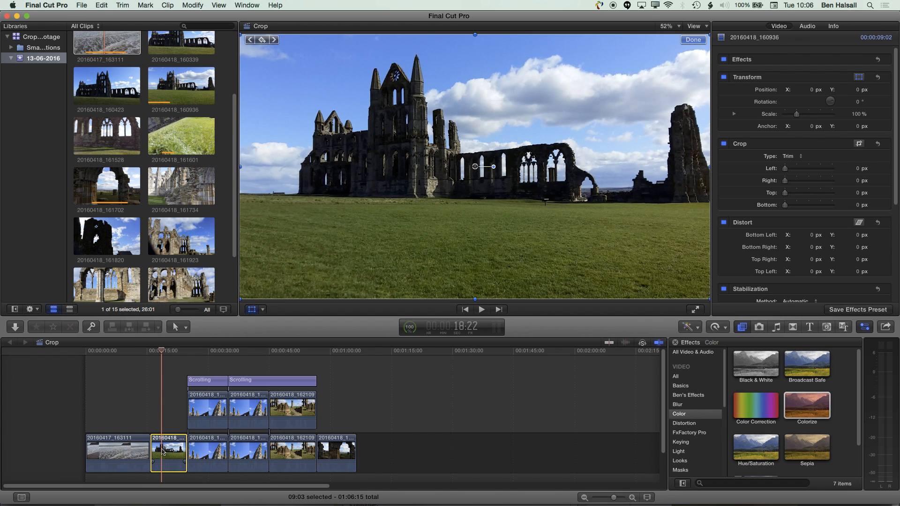
pyautogui.moveTo(162, 451); pyautogui.dragTo(160, 348)
pyautogui.click(165, 351)
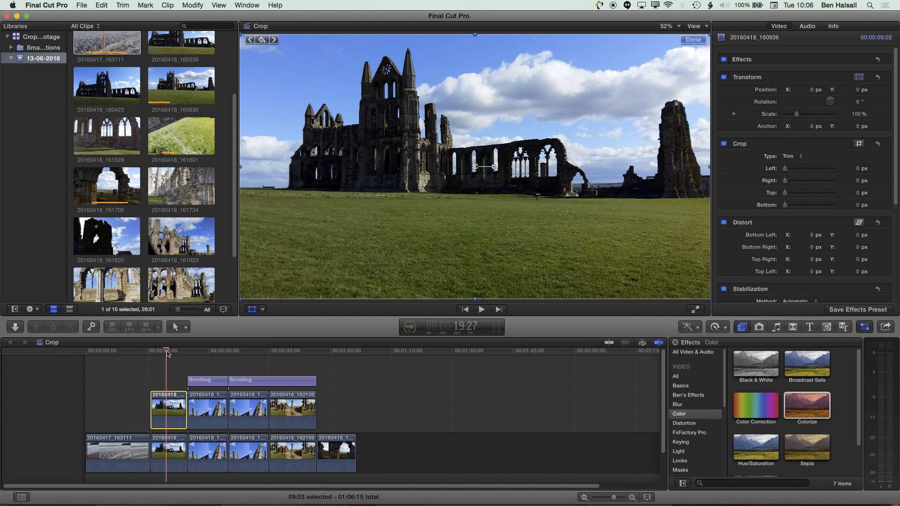
pyautogui.click(171, 446)
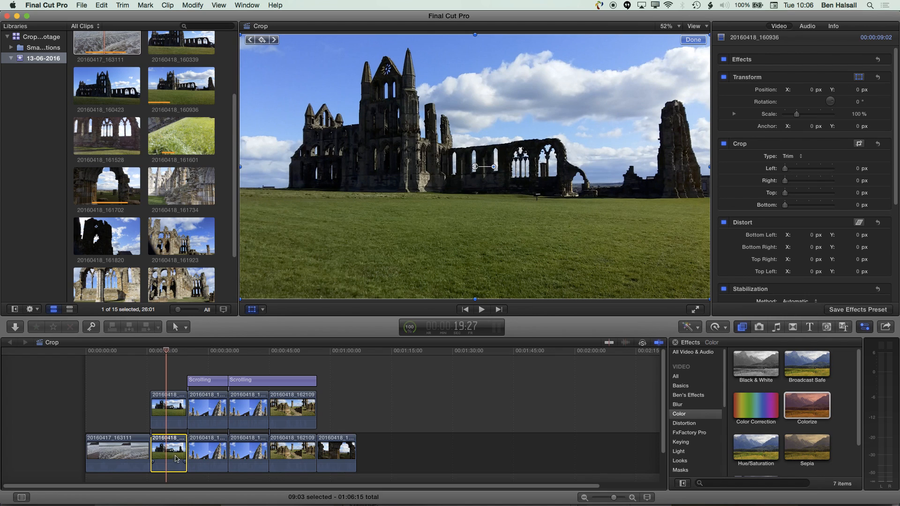
pyautogui.moveTo(753, 370); pyautogui.dragTo(172, 441)
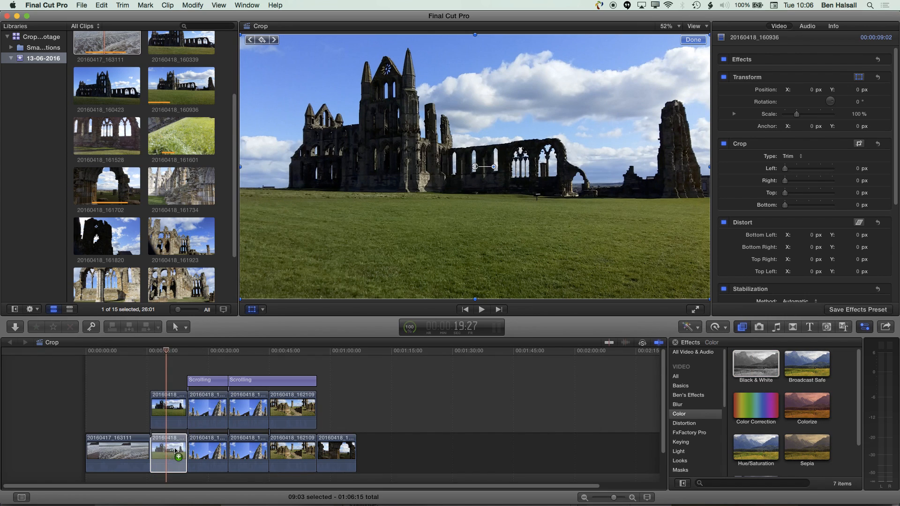
# - Trim the upper 20160418_160936 copy by left 148, right 453, top 40.1 and bottom 368.2 px, and preview it from 17:28
pyautogui.click(169, 409)
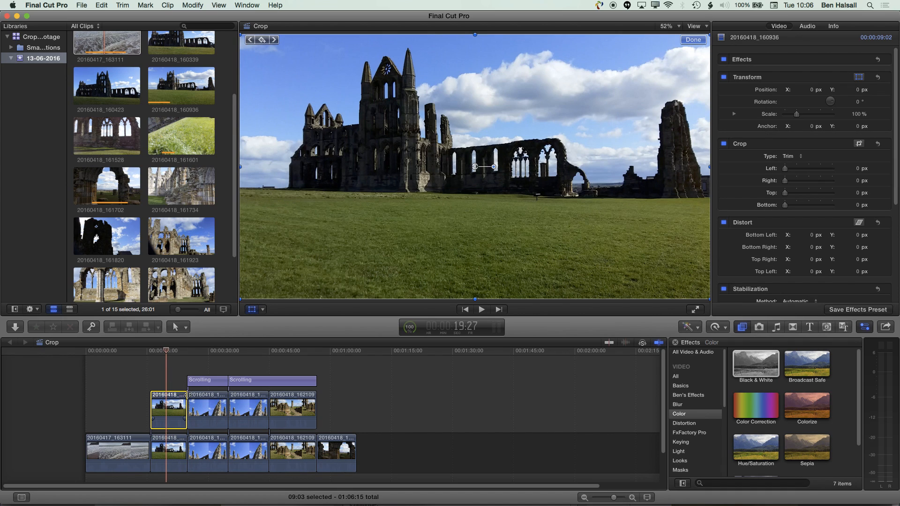
pyautogui.click(262, 311)
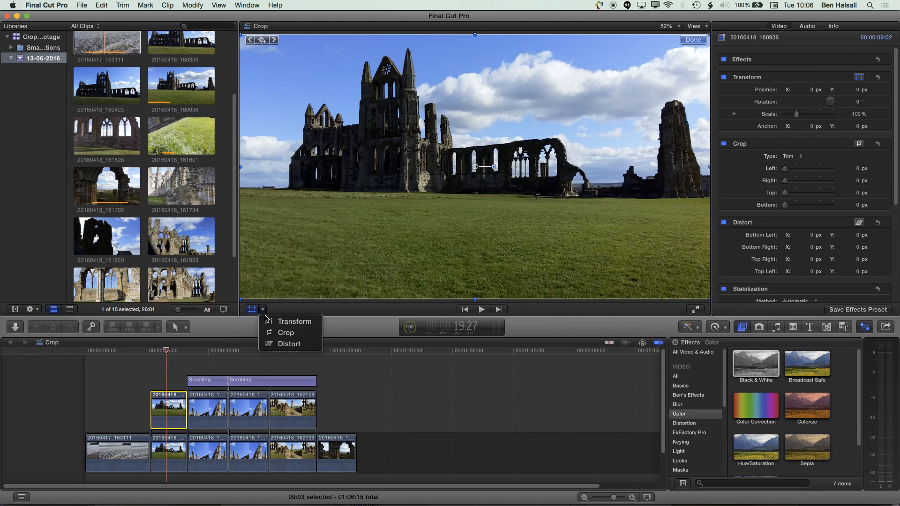
pyautogui.click(280, 332)
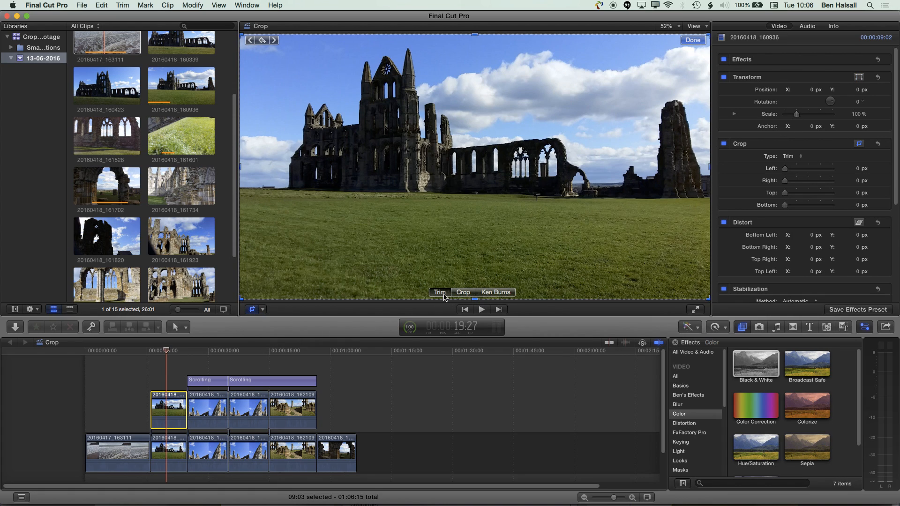
pyautogui.moveTo(236, 301); pyautogui.dragTo(270, 209)
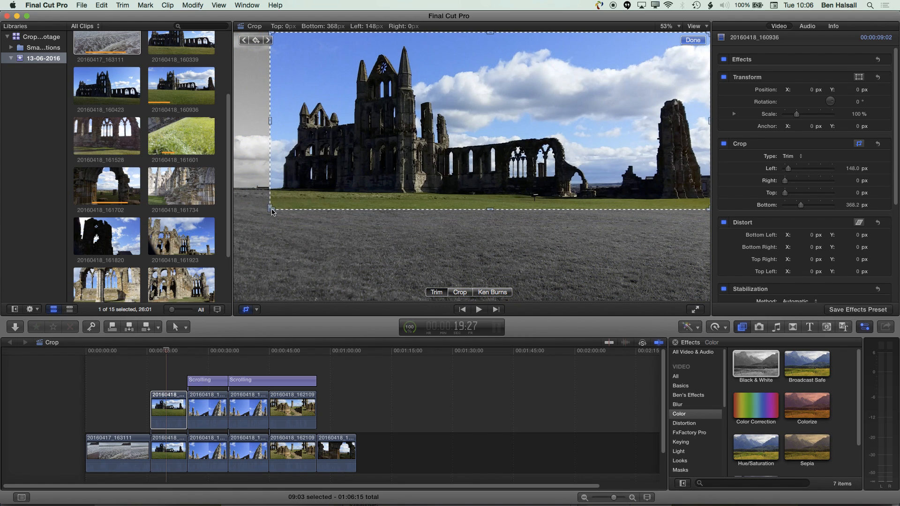
pyautogui.moveTo(709, 32); pyautogui.dragTo(643, 42)
pyautogui.moveTo(593, 50); pyautogui.dragTo(589, 43)
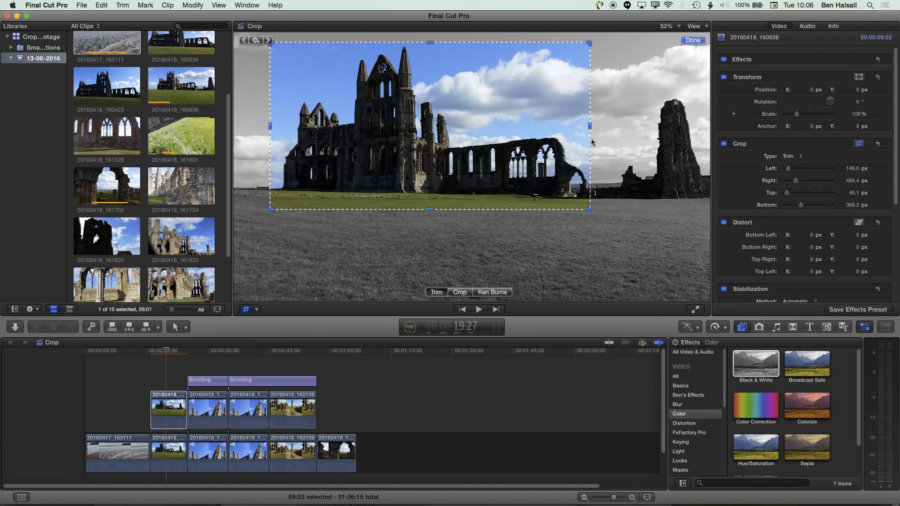
pyautogui.moveTo(590, 125); pyautogui.dragTo(597, 125)
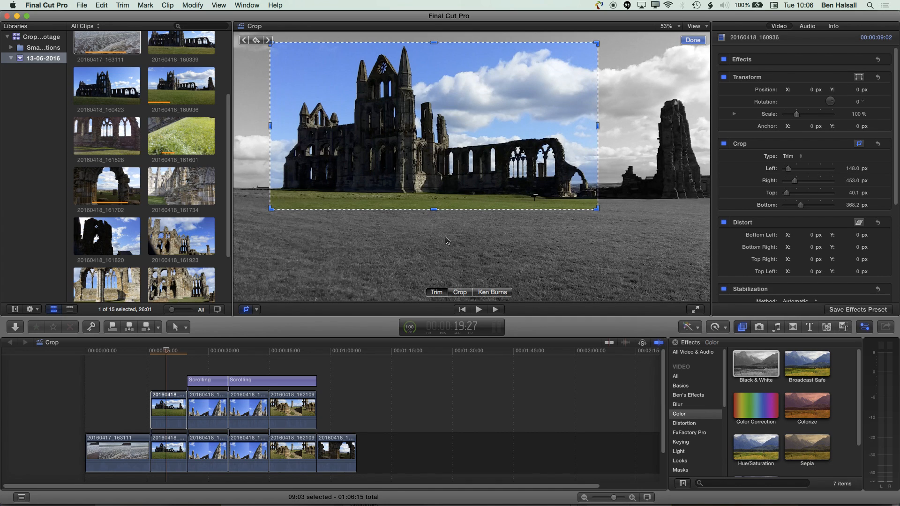
pyautogui.click(694, 41)
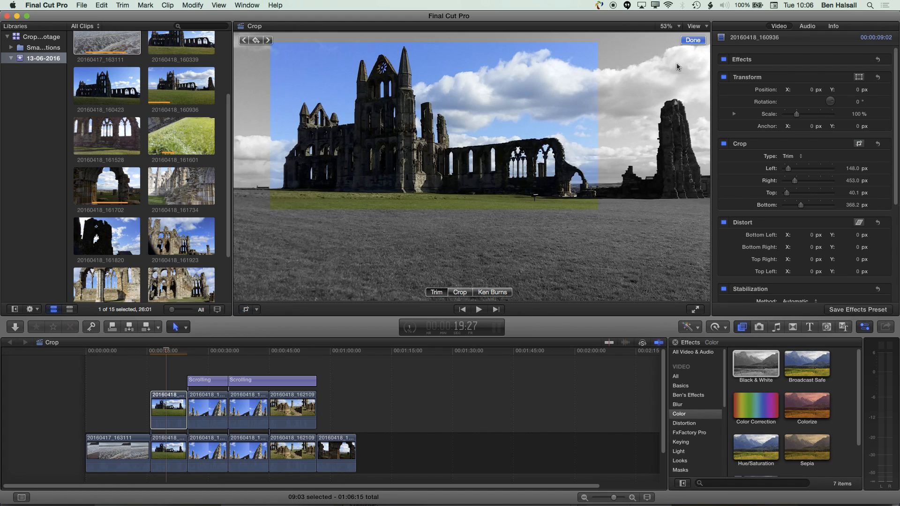
pyautogui.click(158, 352)
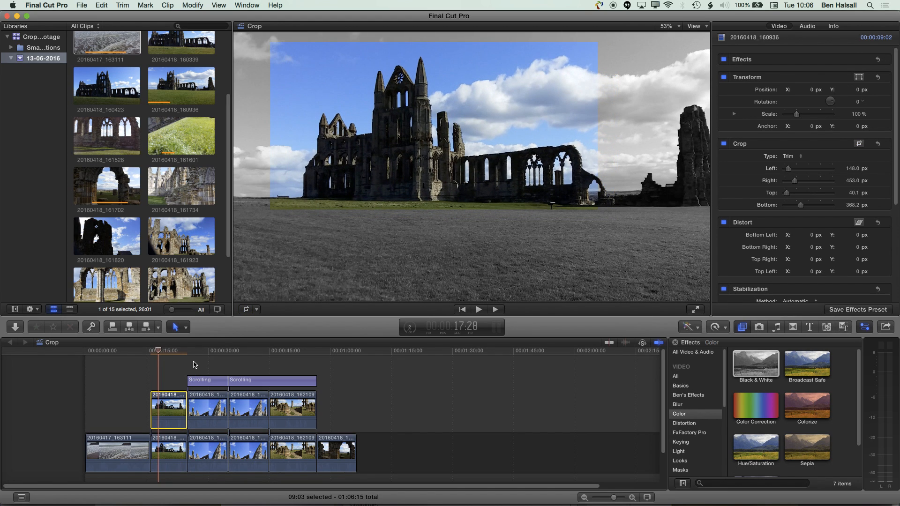
pyautogui.press('space')
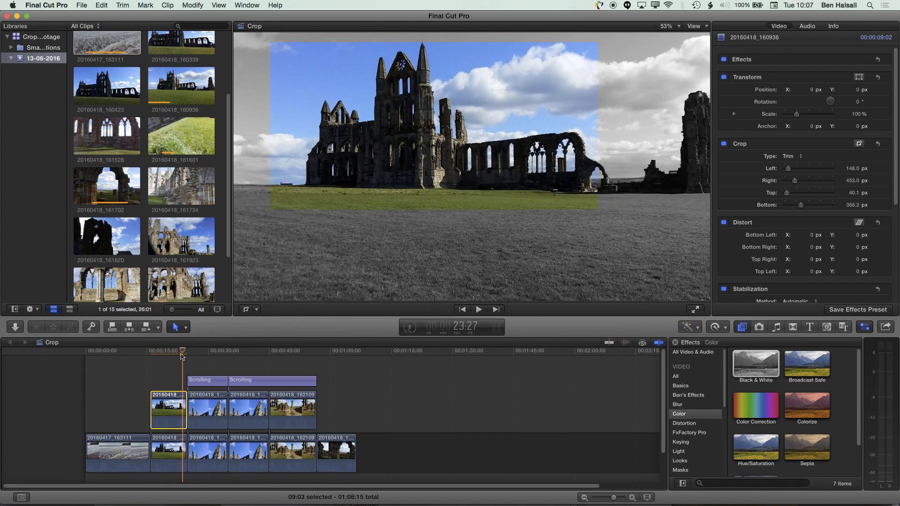
# - Keyframe the upper copy's trim at 18:05, and reposition its frame at 17:25 to left 231.5, right 369.5, top 77.0, bottom 331.3 px
pyautogui.click(160, 367)
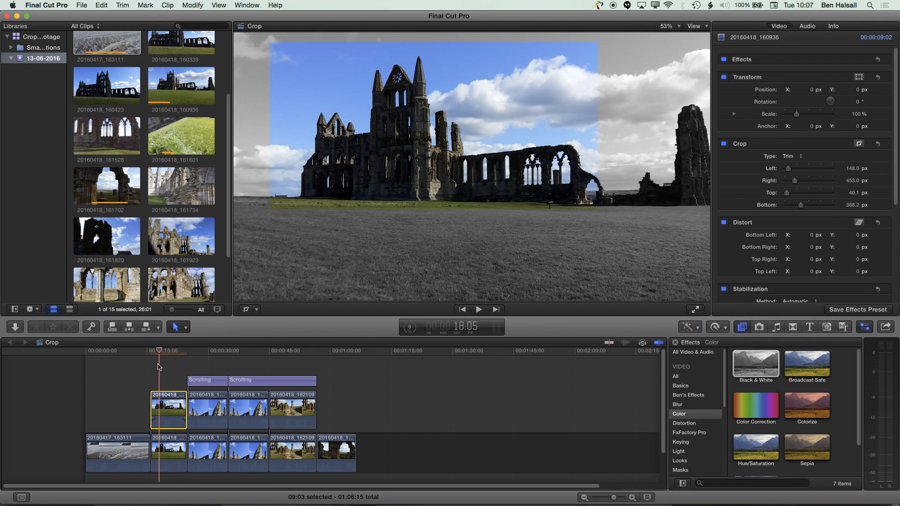
pyautogui.click(248, 310)
pyautogui.click(255, 40)
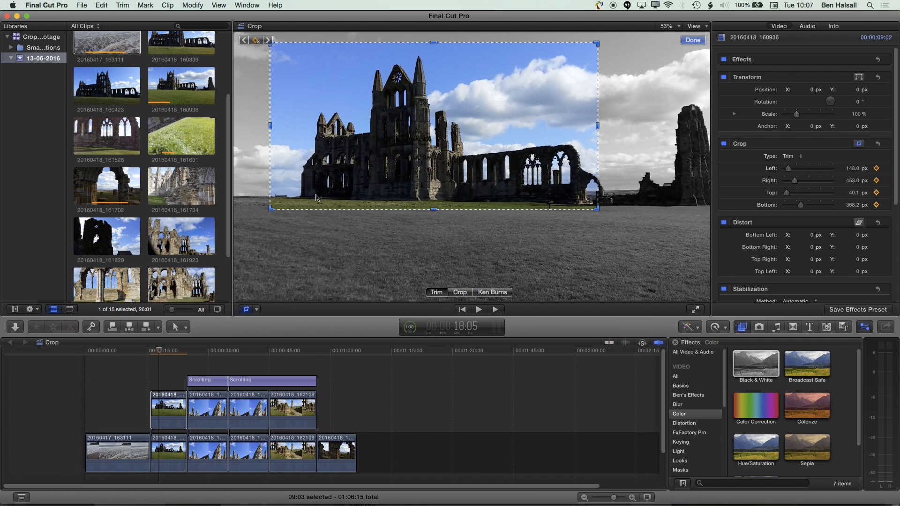
pyautogui.moveTo(160, 355); pyautogui.dragTo(171, 355)
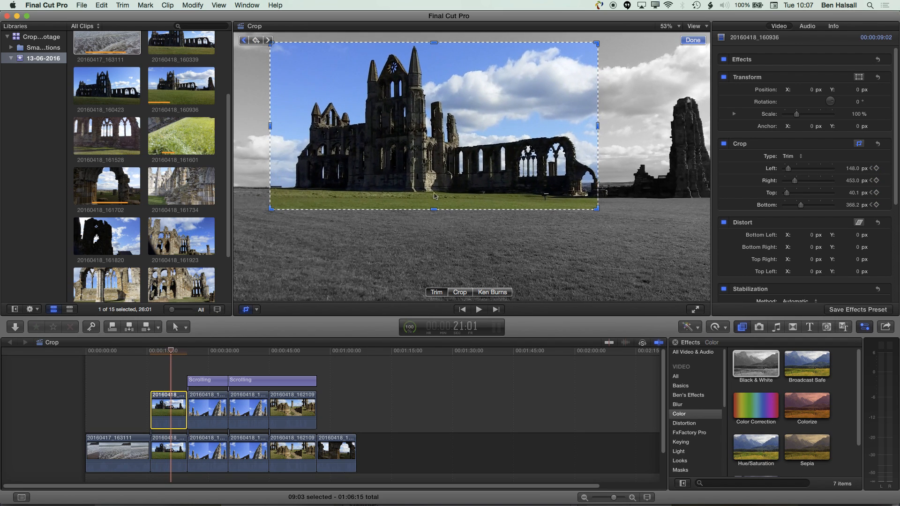
pyautogui.moveTo(438, 140); pyautogui.dragTo(454, 140)
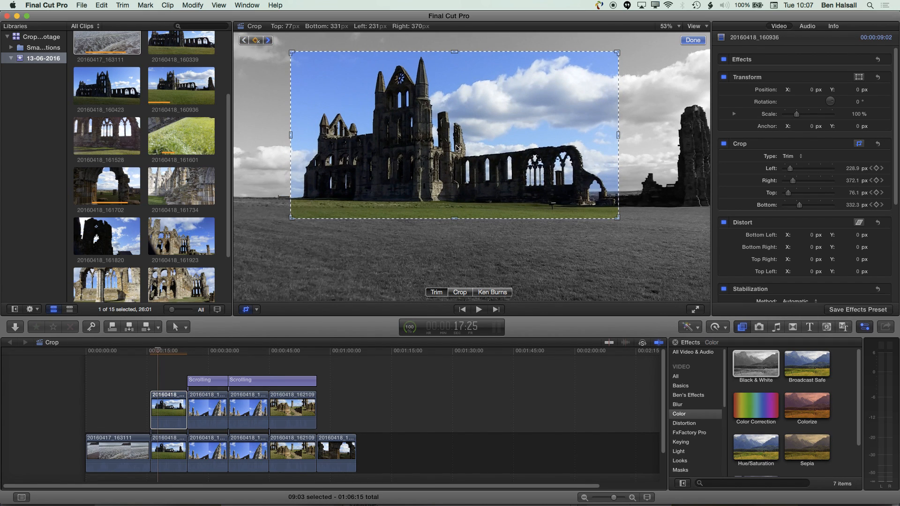
pyautogui.moveTo(456, 145); pyautogui.dragTo(456, 146)
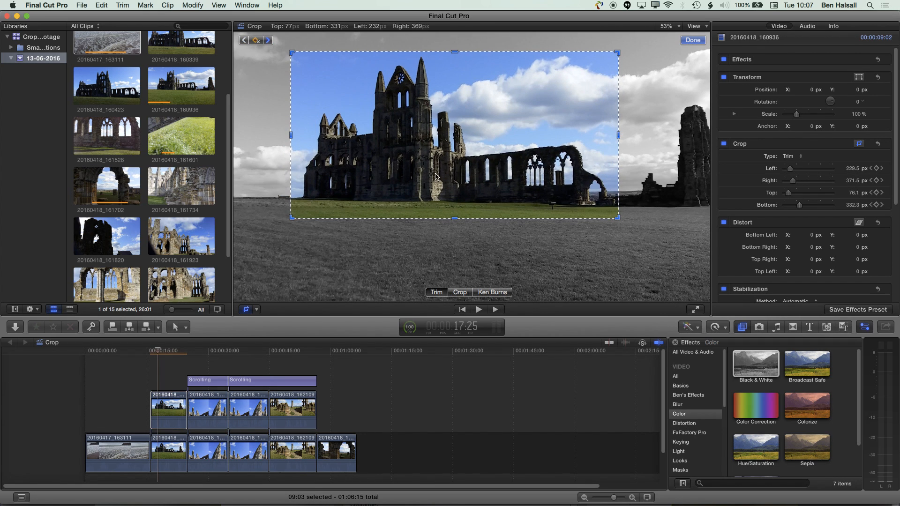
# - Play and scrub through the animated trim from the start of the clip at 15:27
pyautogui.click(151, 353)
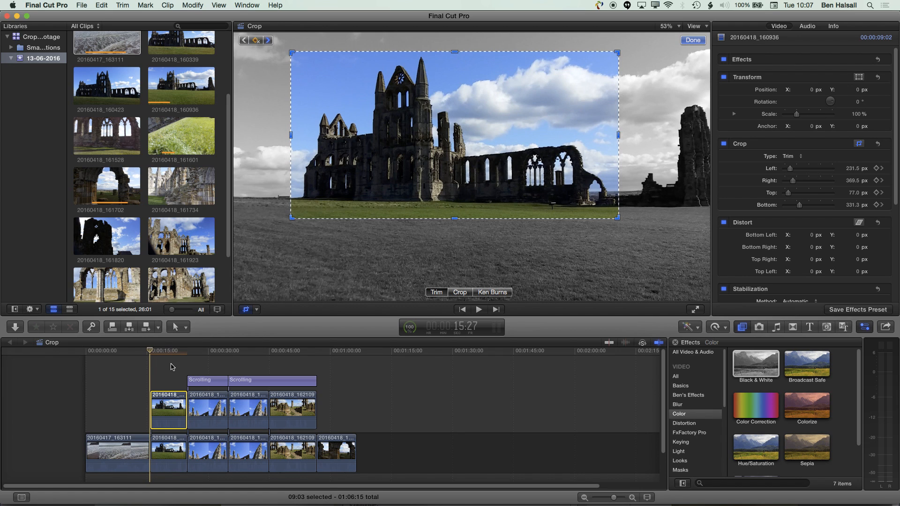
pyautogui.press('space')
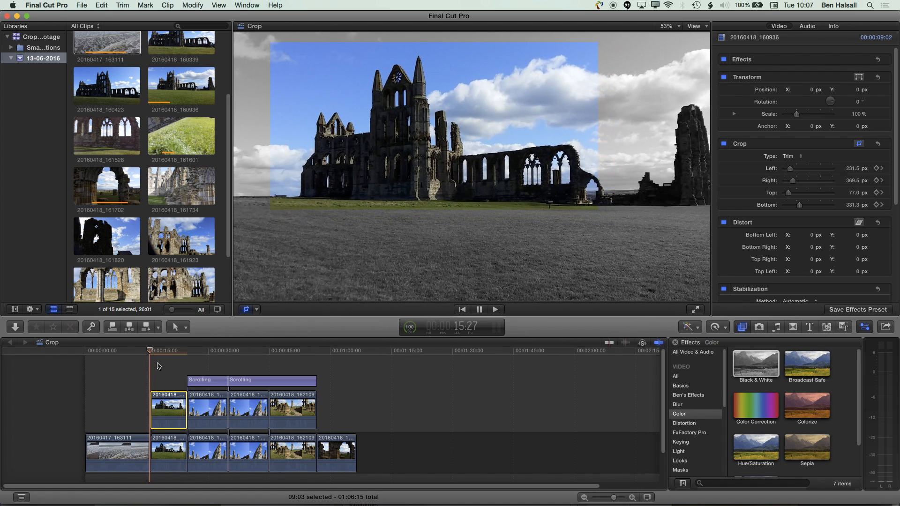
pyautogui.press('space')
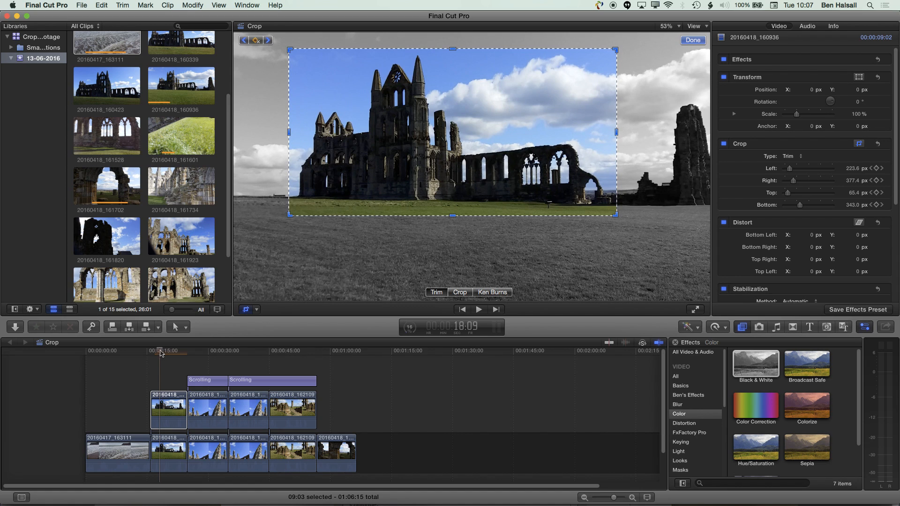
pyautogui.moveTo(161, 353); pyautogui.dragTo(154, 354)
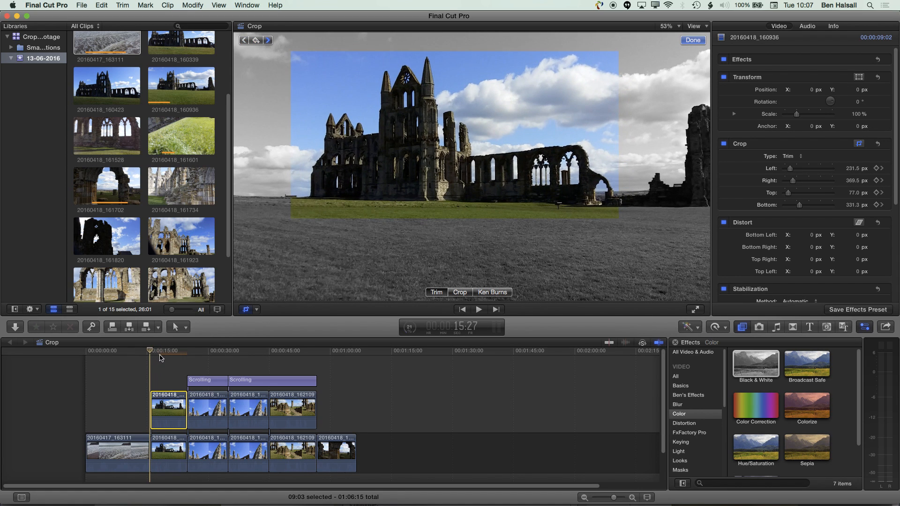
pyautogui.press('space')
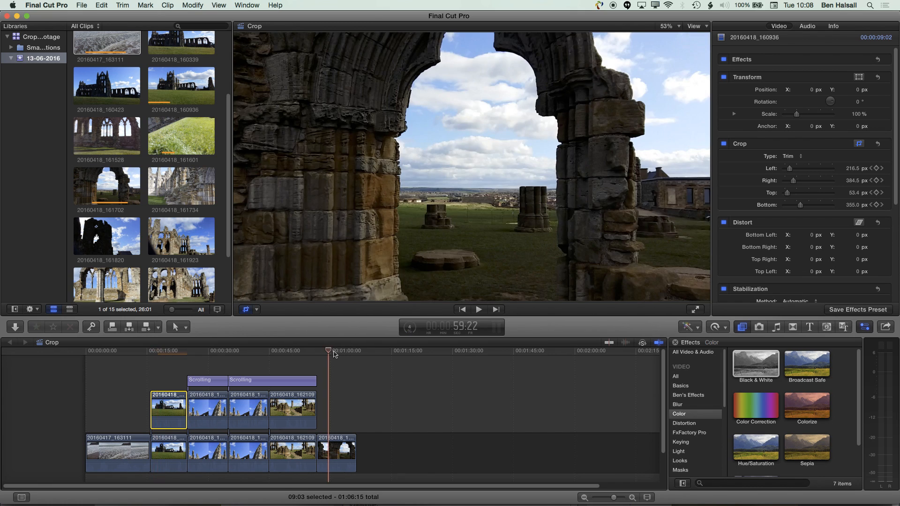
# - Apply the Draw Mask effect to clip 20160418_161702 at the timeline's end, with the playhead at 1:00:19, and close the crop overlay
pyautogui.moveTo(333, 354); pyautogui.dragTo(333, 355)
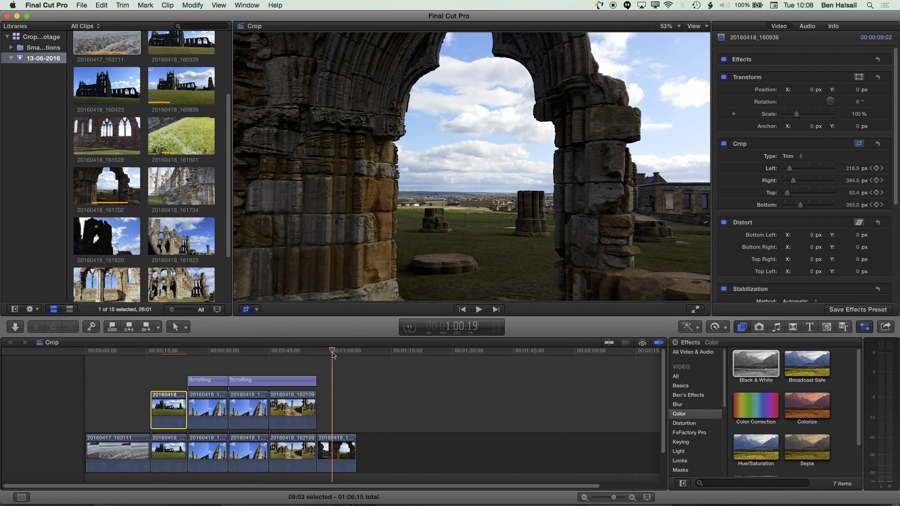
pyautogui.click(340, 446)
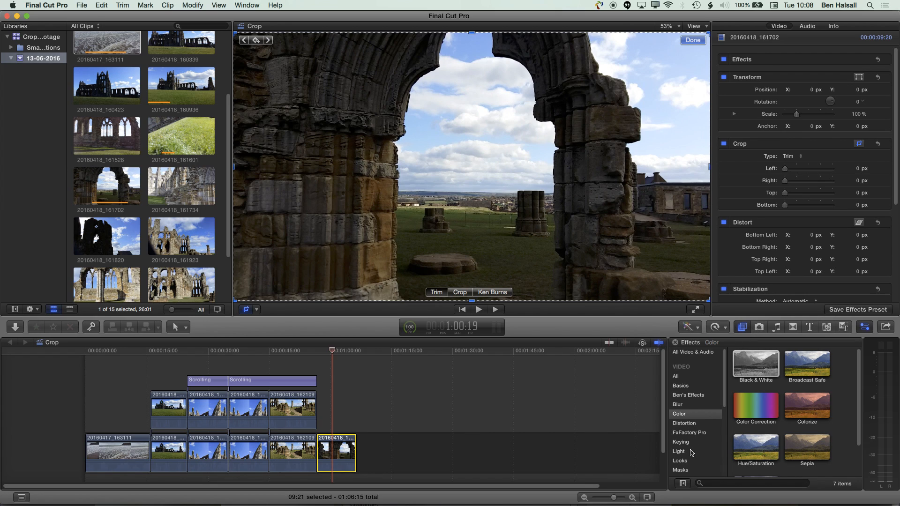
pyautogui.click(687, 471)
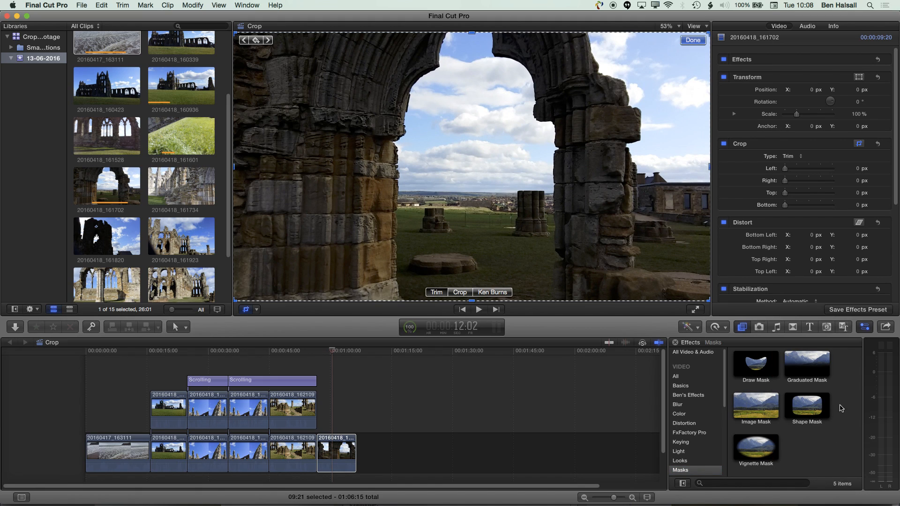
pyautogui.click(808, 411)
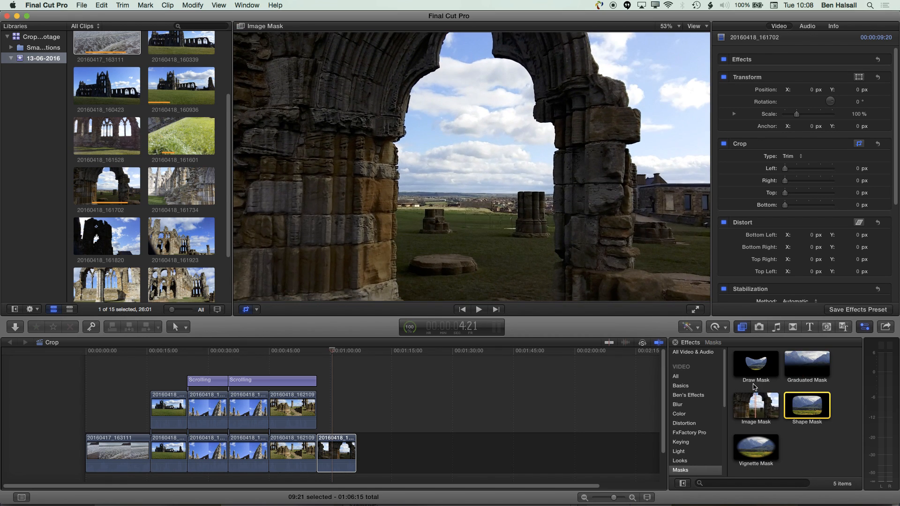
pyautogui.moveTo(760, 369)
pyautogui.mouseDown()
pyautogui.moveTo(586, 350)
pyautogui.moveTo(345, 439)
pyautogui.mouseUp()
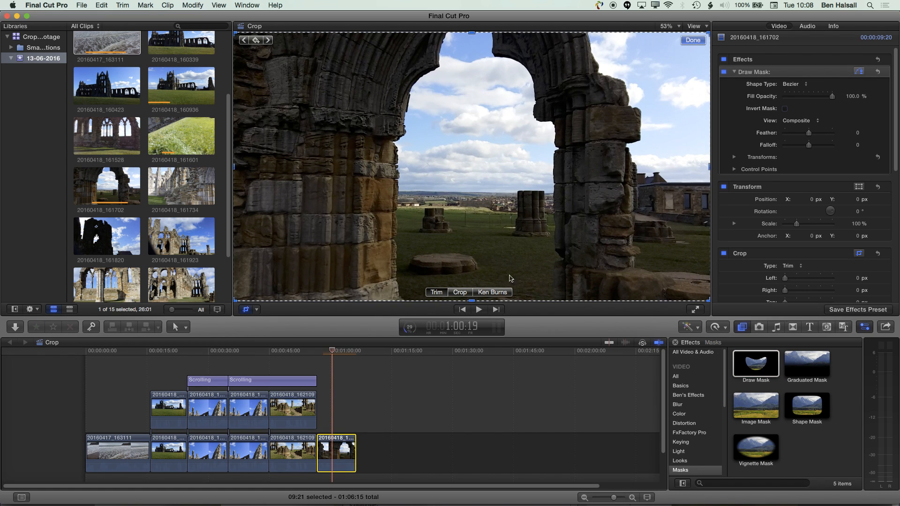
pyautogui.click(693, 40)
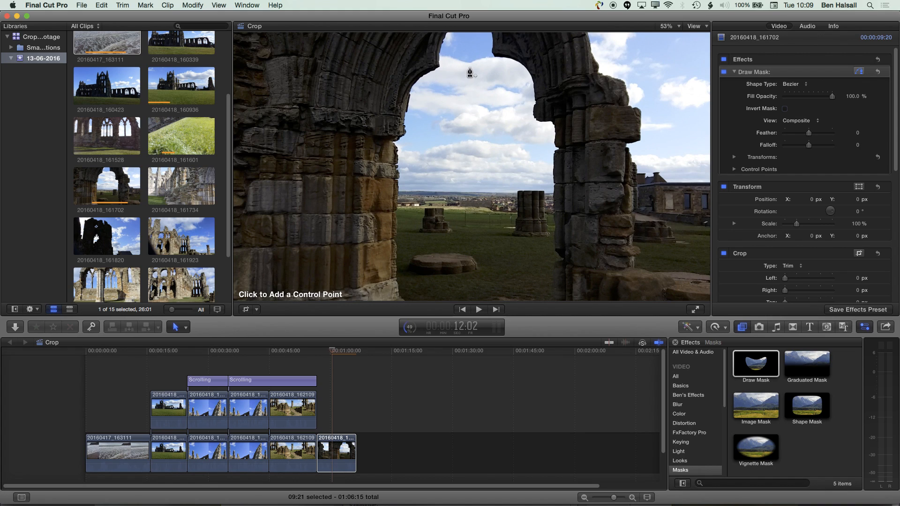
# - Try to outline the archway opening with a closed mask of straight corner points, extending below the frame at 25% viewer zoom
pyautogui.click(422, 79)
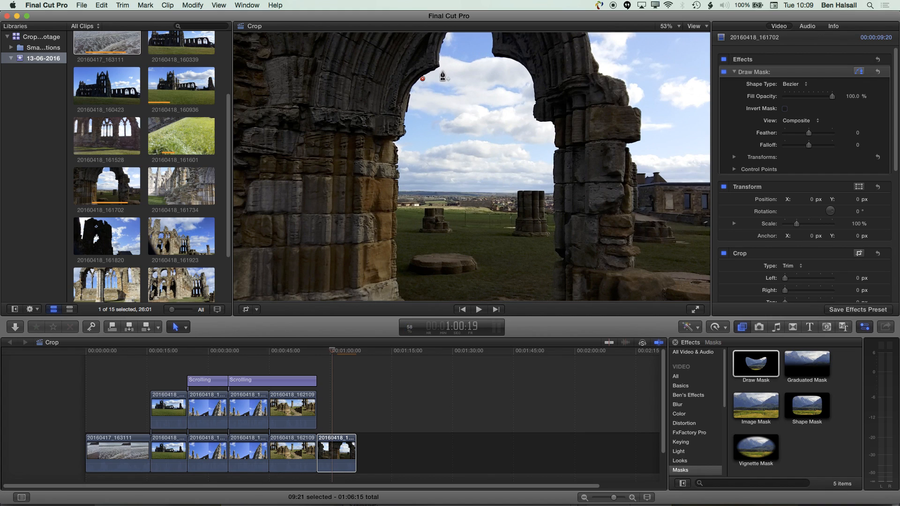
pyautogui.click(440, 67)
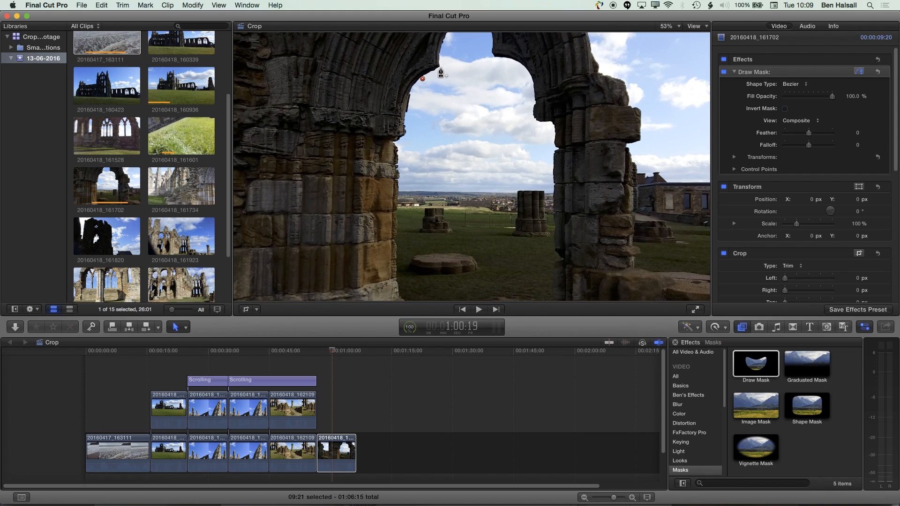
pyautogui.click(510, 60)
pyautogui.click(535, 97)
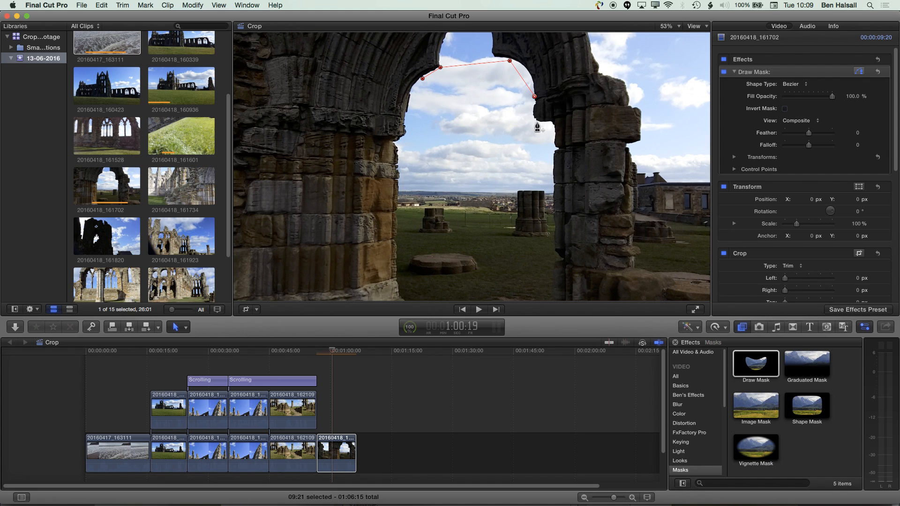
pyautogui.click(535, 121)
pyautogui.click(553, 125)
pyautogui.click(553, 212)
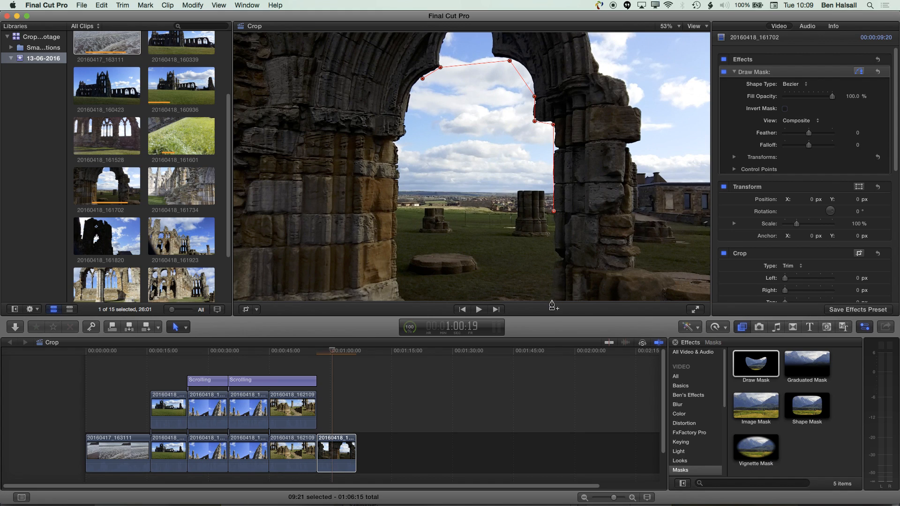
pyautogui.click(667, 26)
pyautogui.click(671, 65)
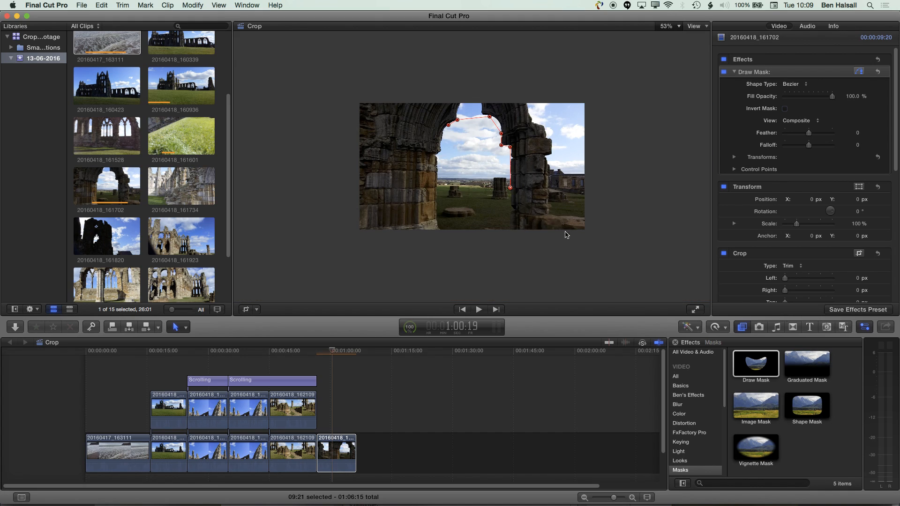
pyautogui.click(512, 239)
pyautogui.click(437, 243)
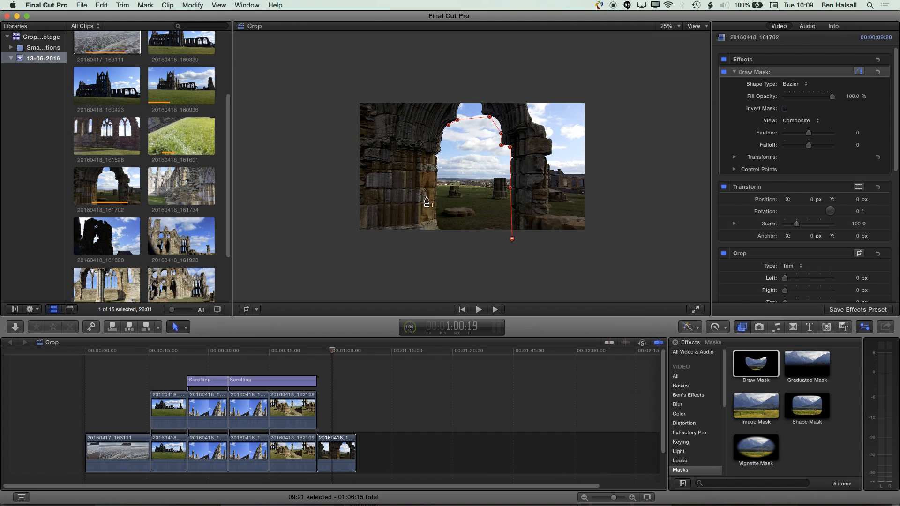
pyautogui.click(437, 179)
pyautogui.click(438, 157)
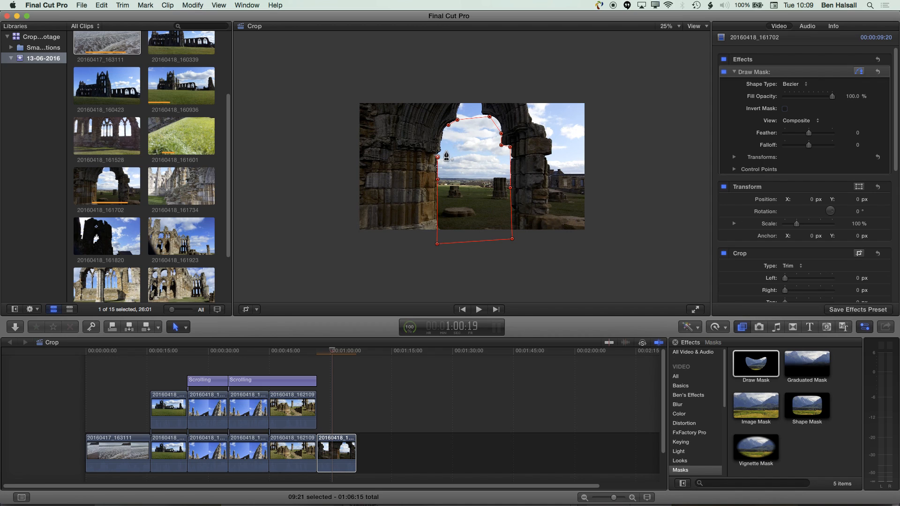
pyautogui.click(442, 150)
pyautogui.click(444, 134)
pyautogui.click(448, 125)
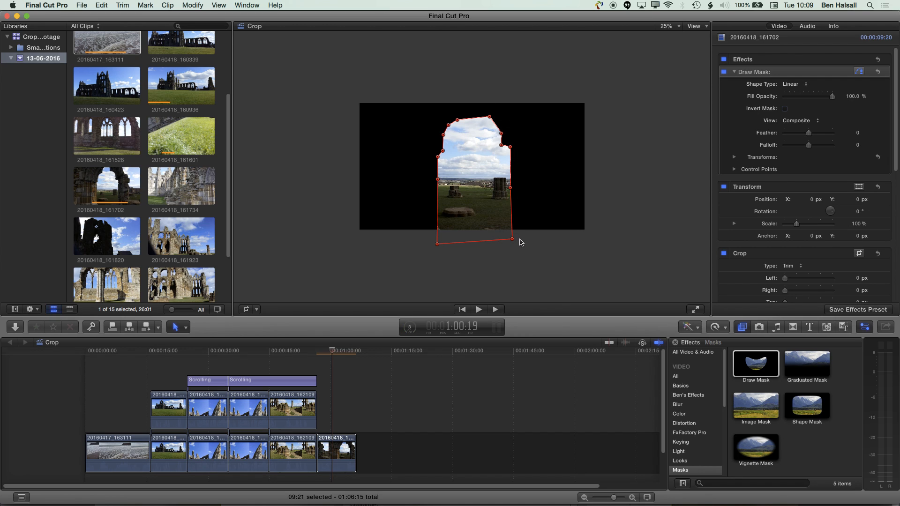
# - Undo the closed mask outline and all of its control points
pyautogui.press('super+z')
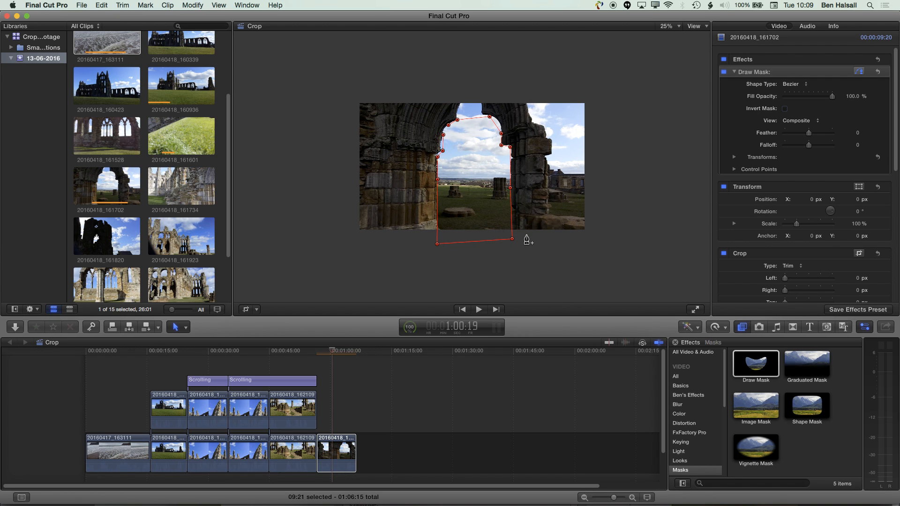
pyautogui.press('super+z')
pyautogui.press('super+z')
pyautogui.press('super+z')
pyautogui.press('super+z')
pyautogui.press('super+z')
pyautogui.press('super+z')
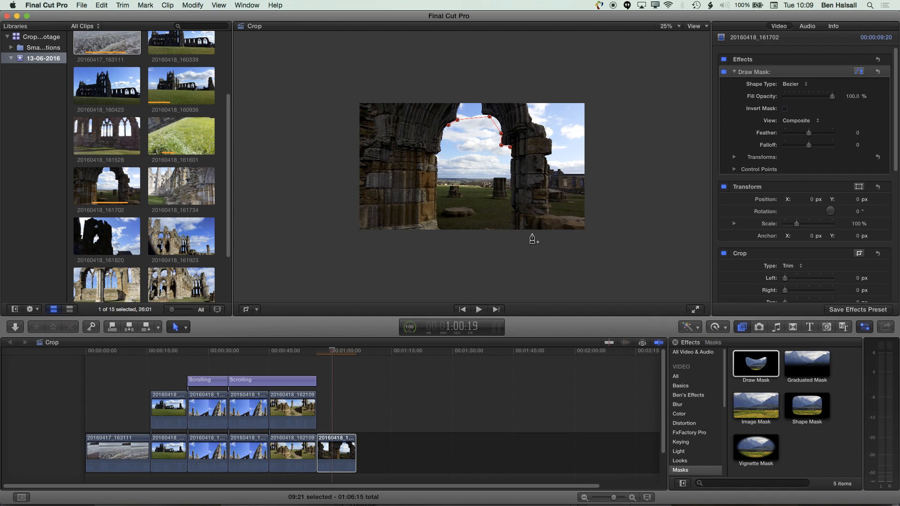
pyautogui.press('super+z')
pyautogui.press('super+z')
pyautogui.press('super+z')
pyautogui.press('super+z')
pyautogui.press('super+z')
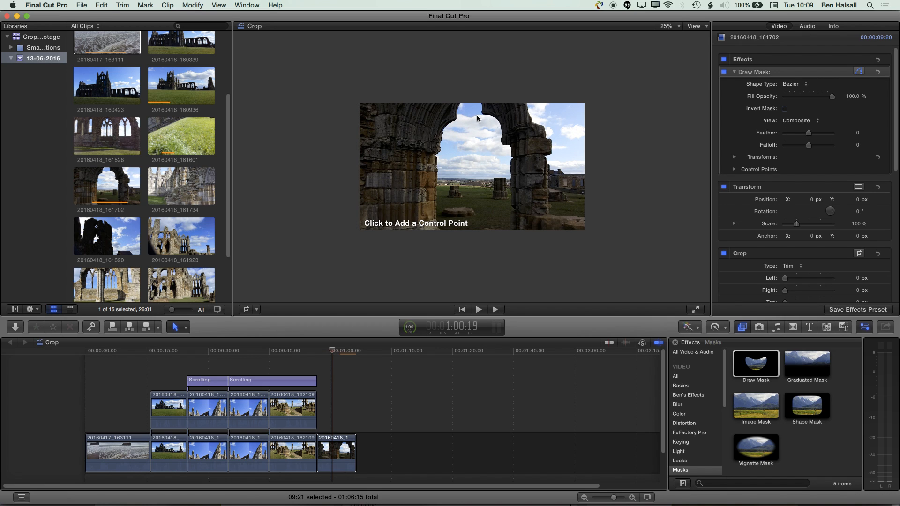
# - Draw a closed Bezier mask around the archway opening, curving its upper edge and extending its base below the frame
pyautogui.moveTo(467, 118); pyautogui.dragTo(505, 134)
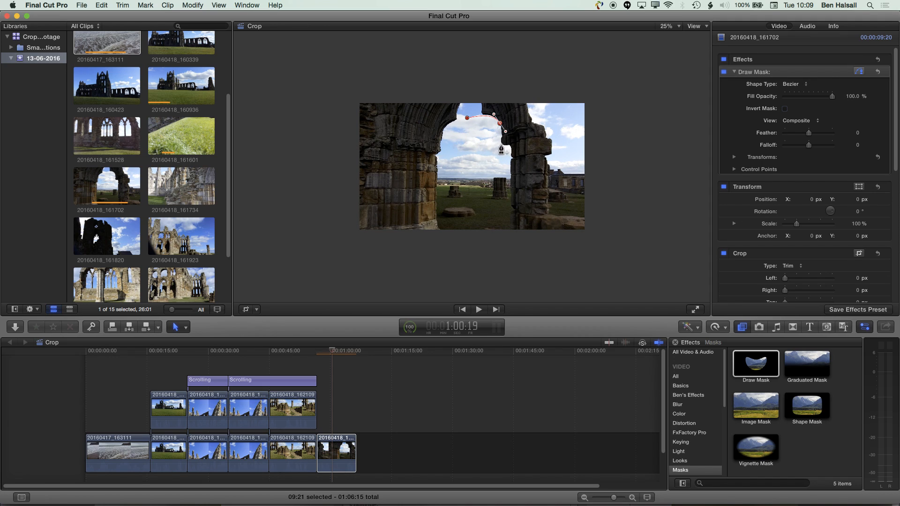
pyautogui.click(500, 145)
pyautogui.click(512, 149)
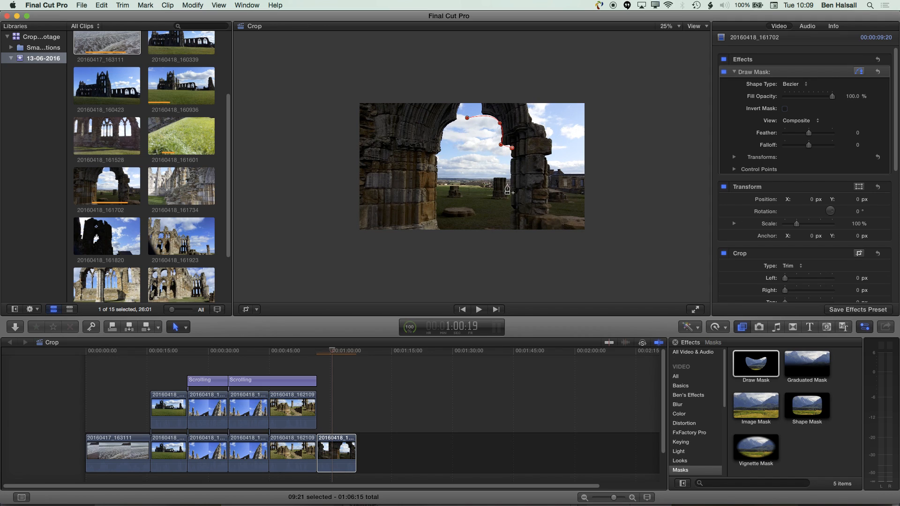
pyautogui.click(512, 241)
pyautogui.click(439, 258)
pyautogui.click(436, 192)
pyautogui.click(439, 157)
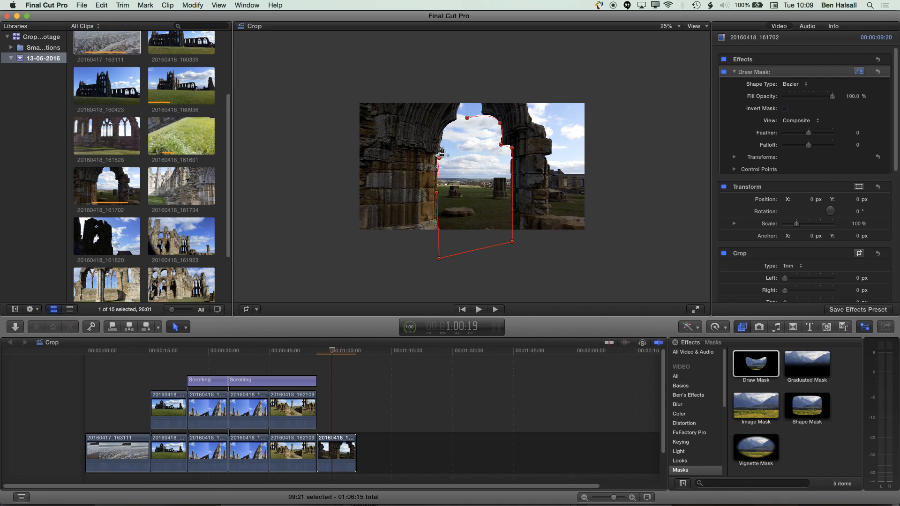
pyautogui.click(440, 145)
pyautogui.moveTo(449, 126); pyautogui.dragTo(455, 122)
pyautogui.click(467, 118)
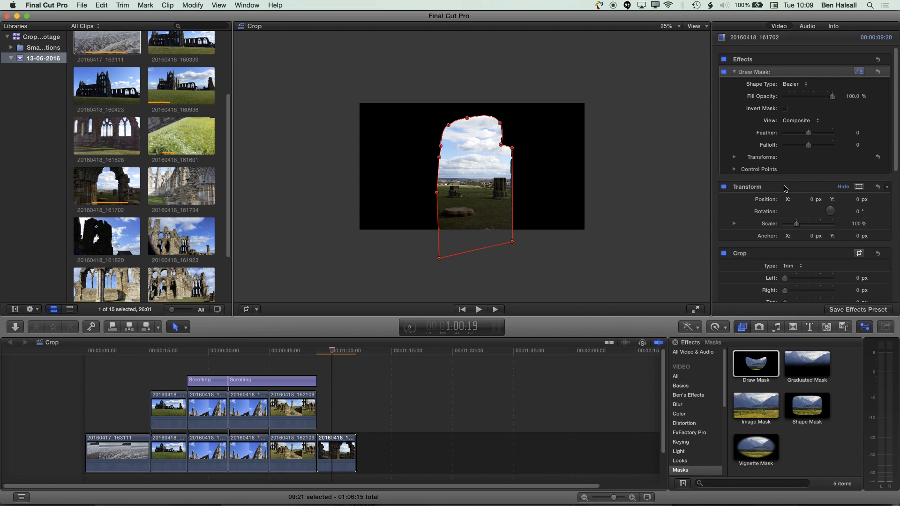
# - Set the mask's feather to -100 and connect a duplicate of the masked clip directly above the original
pyautogui.moveTo(811, 133); pyautogui.dragTo(837, 136)
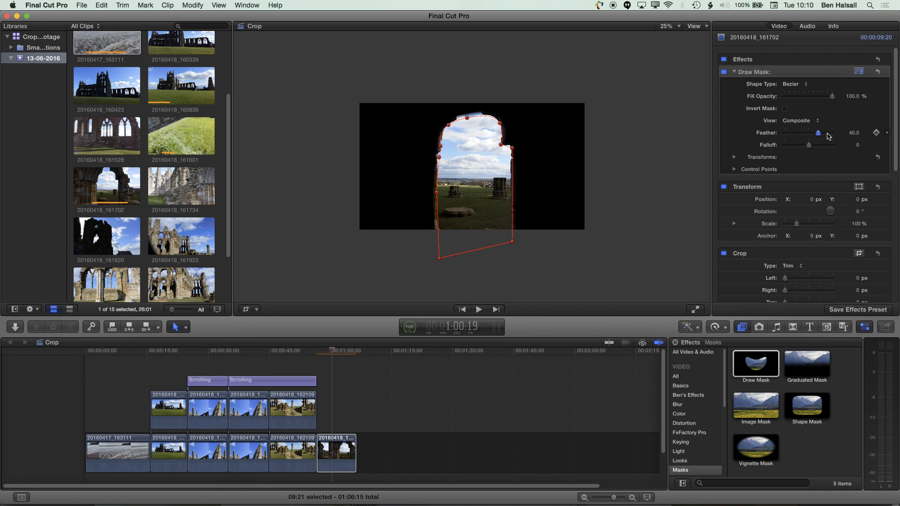
pyautogui.moveTo(832, 134); pyautogui.dragTo(788, 139)
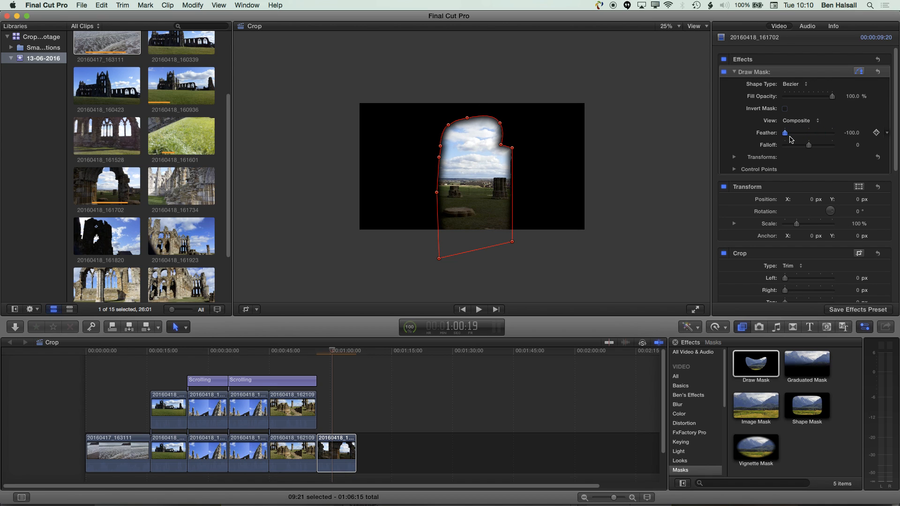
pyautogui.click(342, 447)
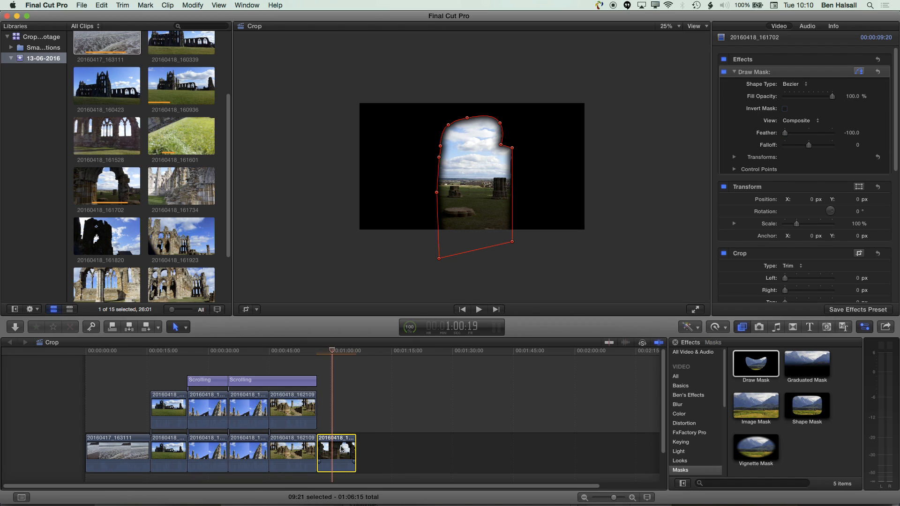
pyautogui.moveTo(341, 451)
pyautogui.mouseDown()
pyautogui.moveTo(350, 394)
pyautogui.moveTo(334, 370)
pyautogui.moveTo(347, 375)
pyautogui.moveTo(342, 418)
pyautogui.mouseUp()
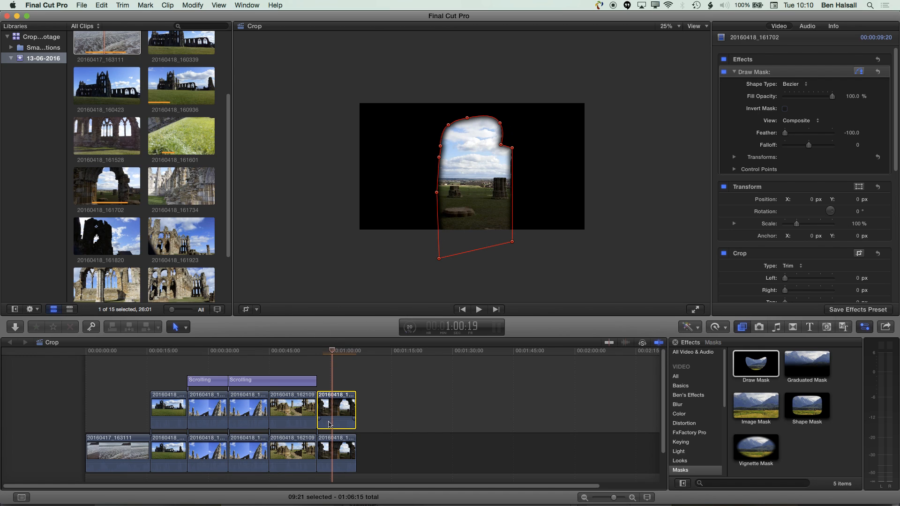
# - Remove the Draw Mask effect from the lower 20160418_161702 copy and apply the 50s TV look to it
pyautogui.click(341, 451)
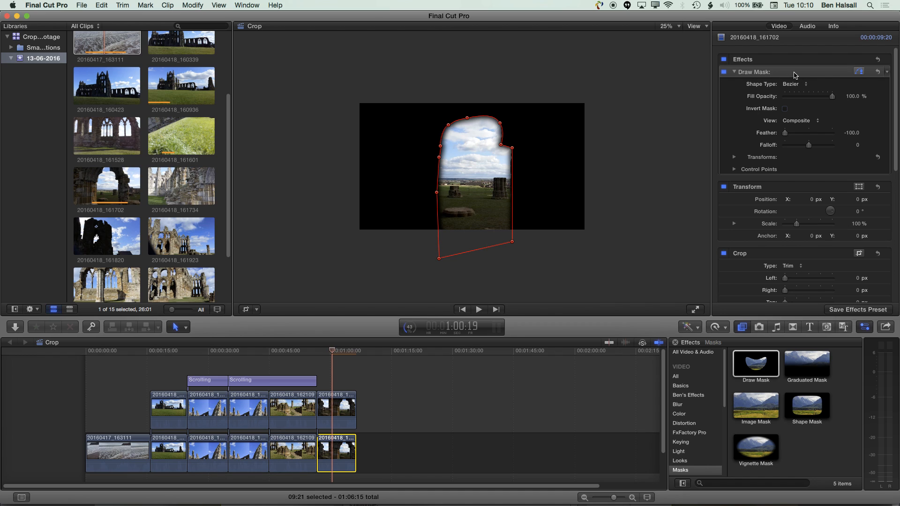
pyautogui.click(797, 74)
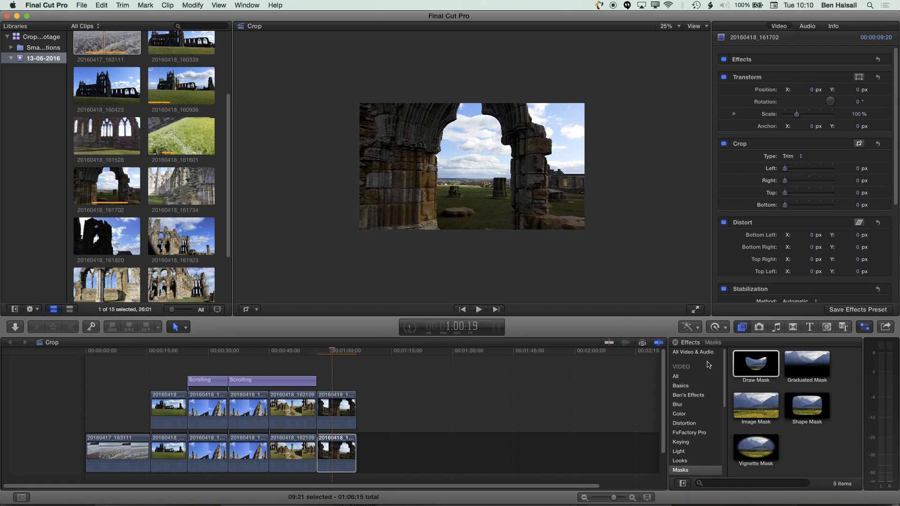
pyautogui.click(695, 417)
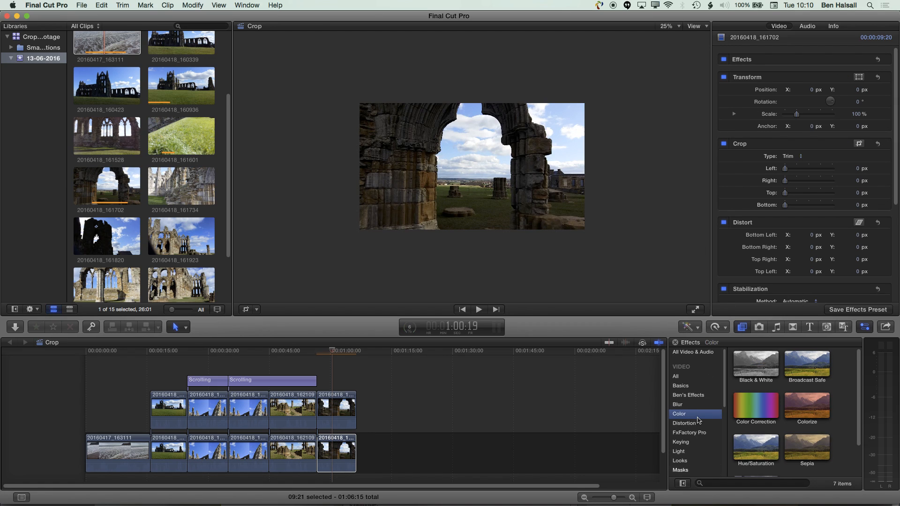
pyautogui.click(707, 460)
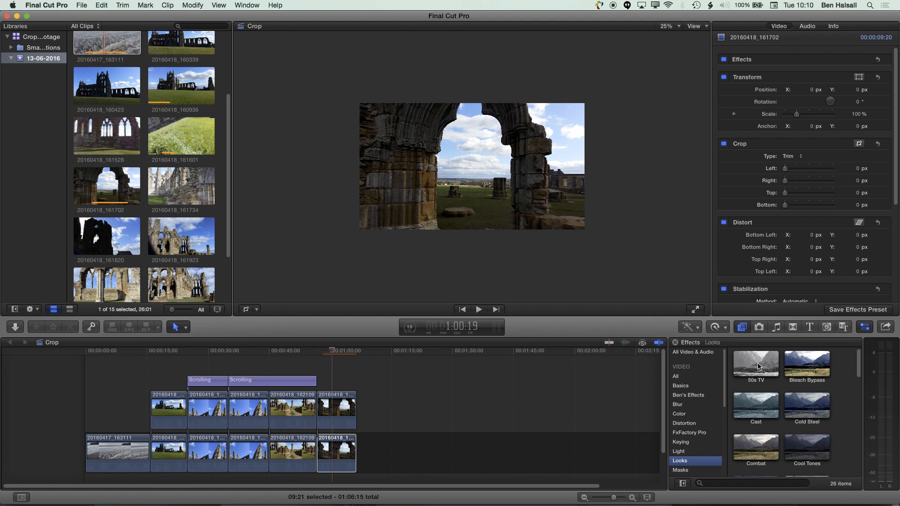
pyautogui.moveTo(760, 368); pyautogui.dragTo(339, 454)
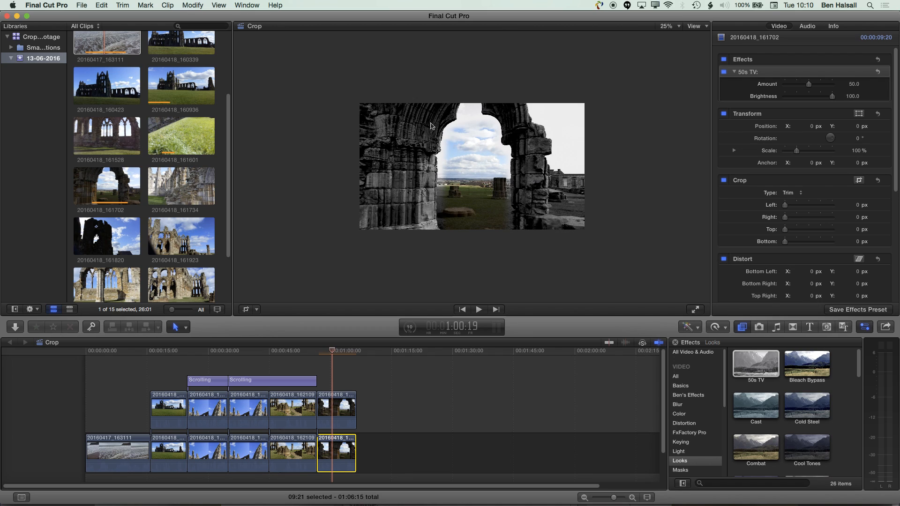
# - Play the masked composite from the start of the clip at 56:24
pyautogui.moveTo(331, 356); pyautogui.dragTo(316, 355)
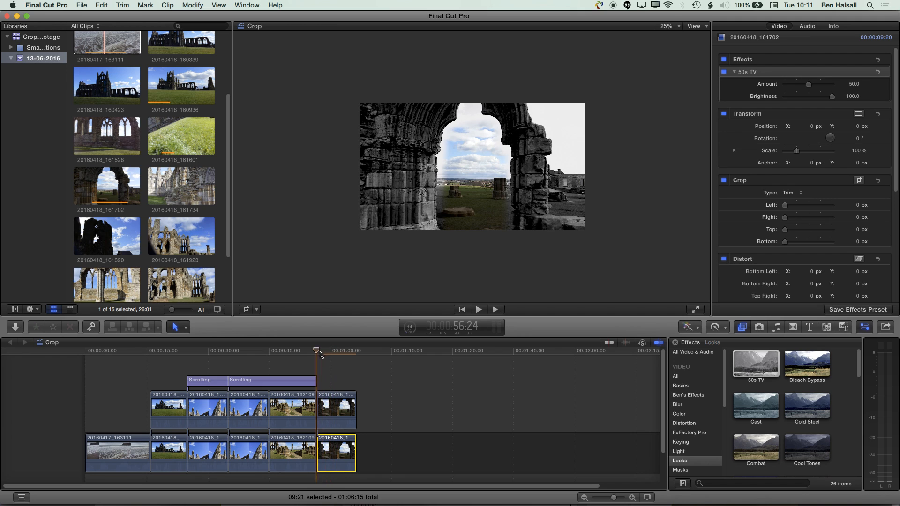
pyautogui.press('space')
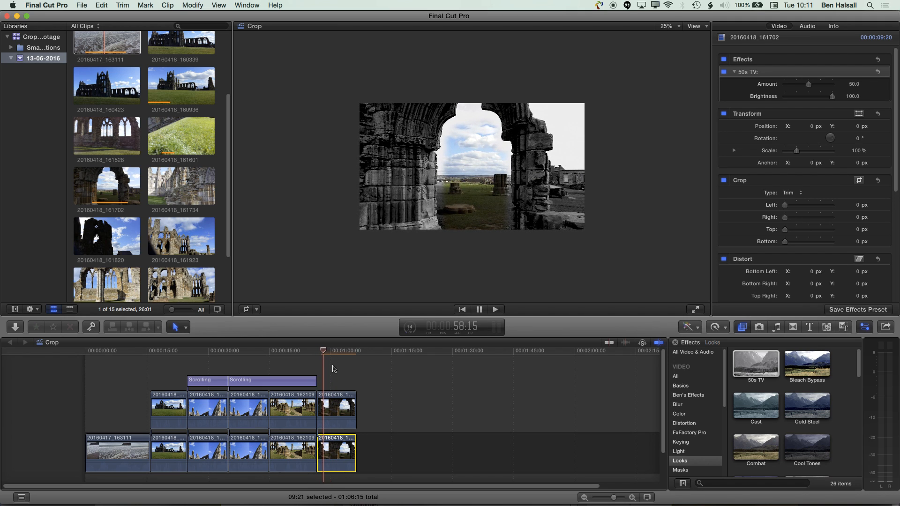
pyautogui.press('space')
# - Set the upper 20160418_161702 copy's mask feather to 86 and return the playhead to the clip's start at 56:24
pyautogui.click(348, 415)
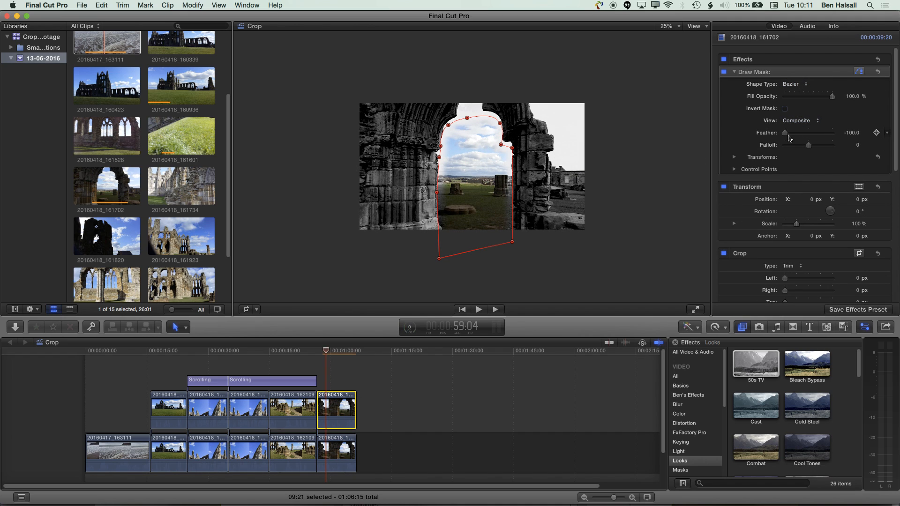
pyautogui.moveTo(792, 135); pyautogui.dragTo(832, 140)
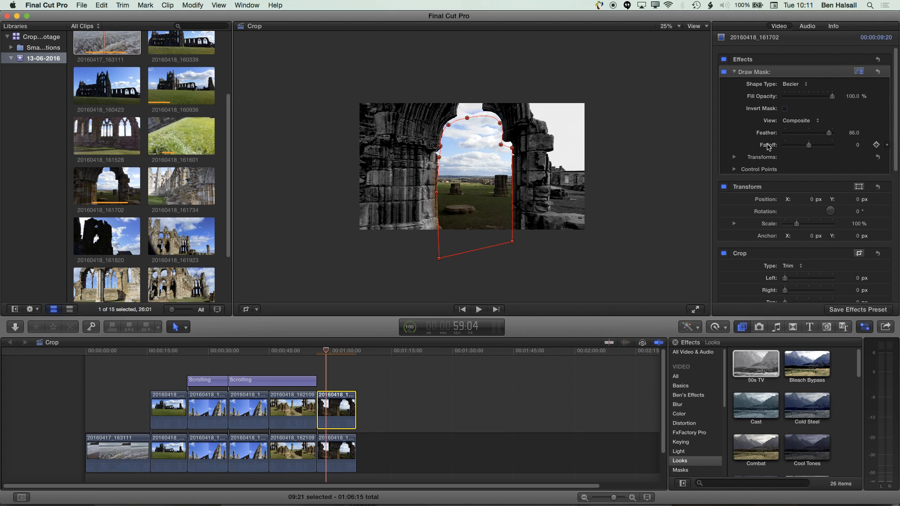
pyautogui.click(317, 354)
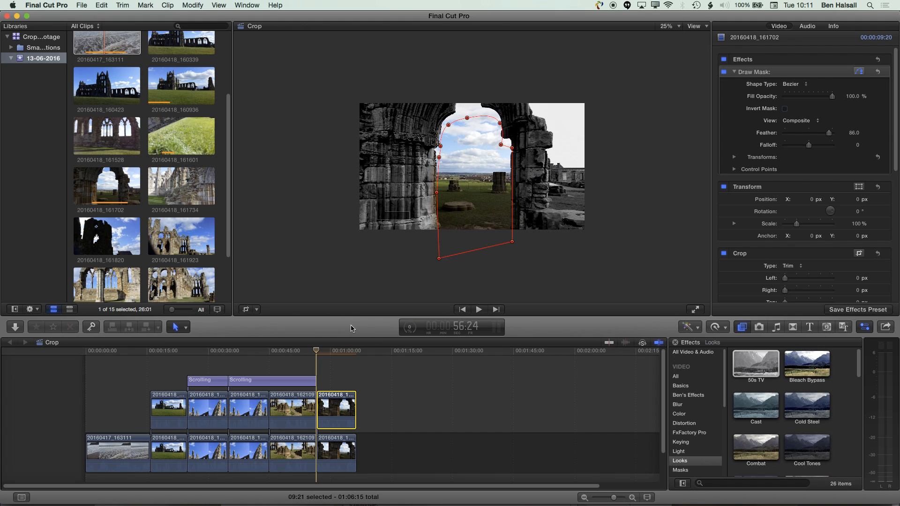
# - Play the masked composite from 56:24 to about 1:02:14 and fit the picture to the viewer
pyautogui.press('space')
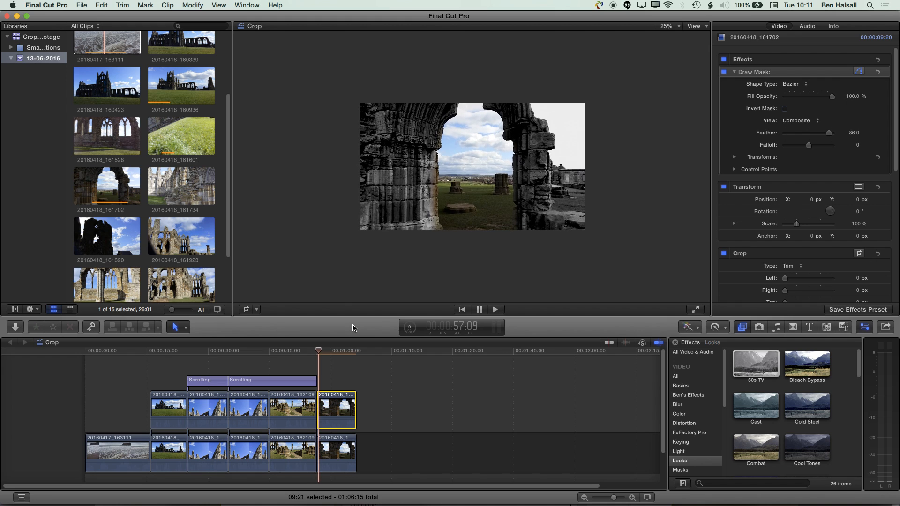
pyautogui.press('space')
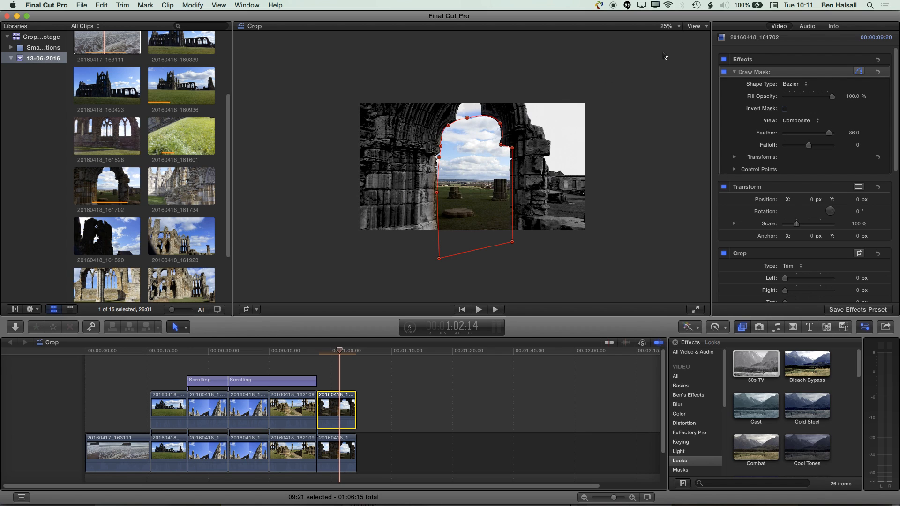
pyautogui.click(671, 26)
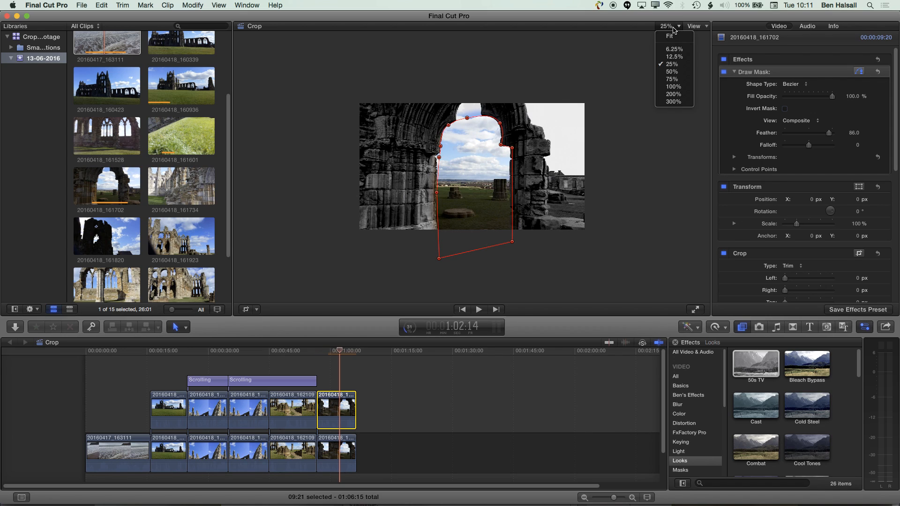
pyautogui.click(666, 53)
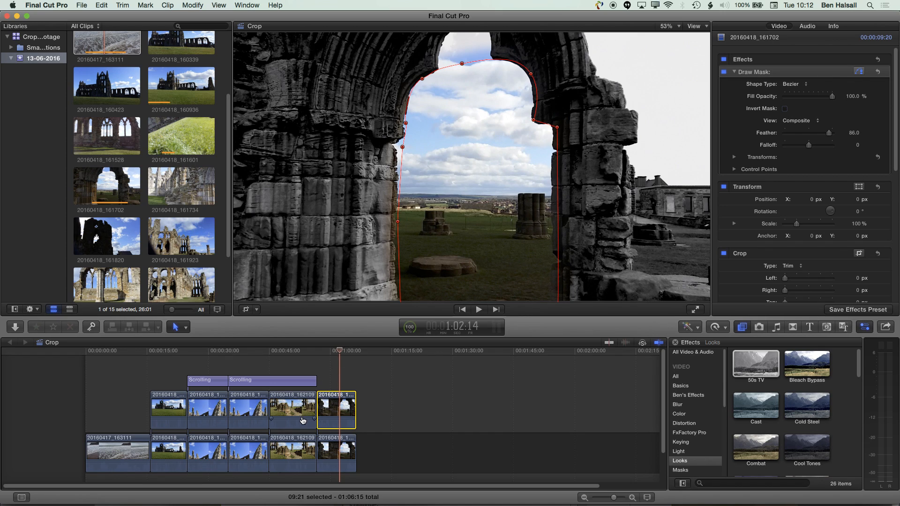
# - Switch to Finder and add all five stills from the Images folder to the end of the Crop project's primary storyline
pyautogui.press('super+Tab')
pyautogui.press('super+Tab')
pyautogui.press('super+Tab')
pyautogui.press('super+Tab')
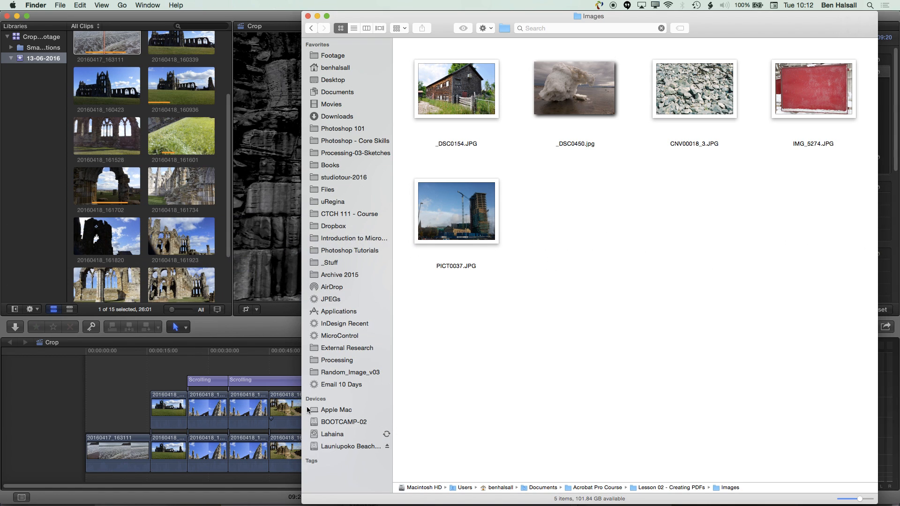
pyautogui.moveTo(544, 17); pyautogui.dragTo(553, 116)
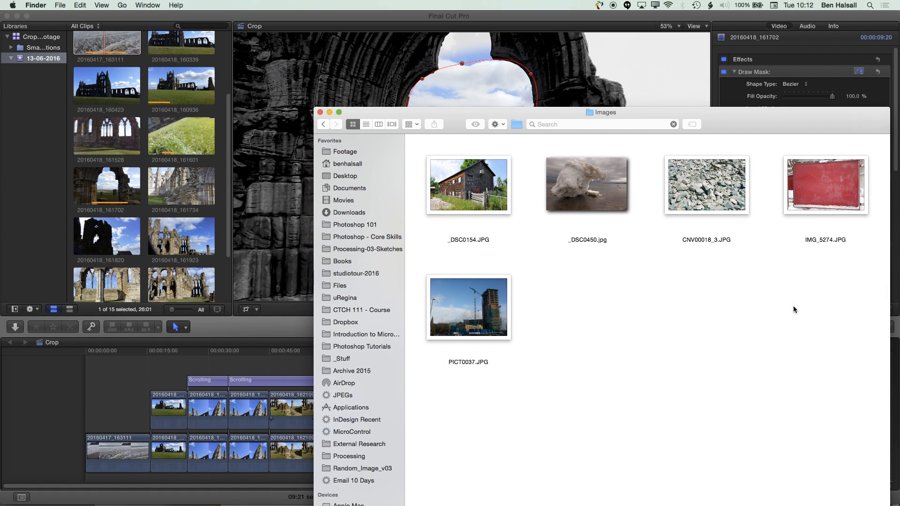
pyautogui.moveTo(846, 393); pyautogui.dragTo(437, 199)
pyautogui.moveTo(403, 113); pyautogui.dragTo(750, 87)
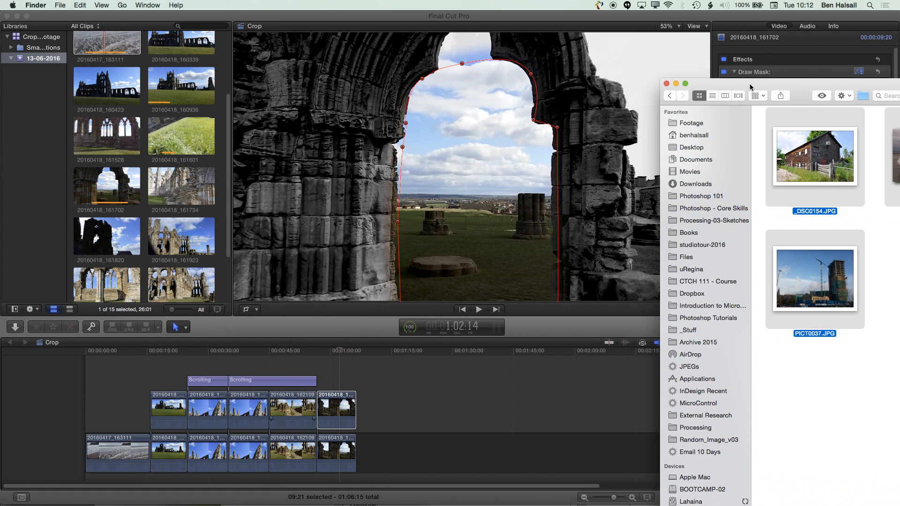
pyautogui.moveTo(809, 159); pyautogui.dragTo(406, 439)
# - Skim the five added stills from 1:06:15 to 1:09:24
pyautogui.click(366, 355)
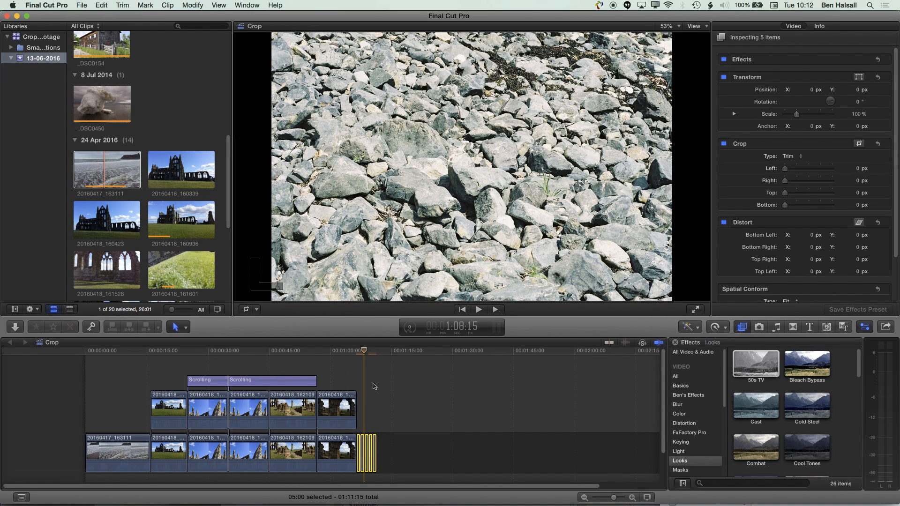
pyautogui.click(355, 351)
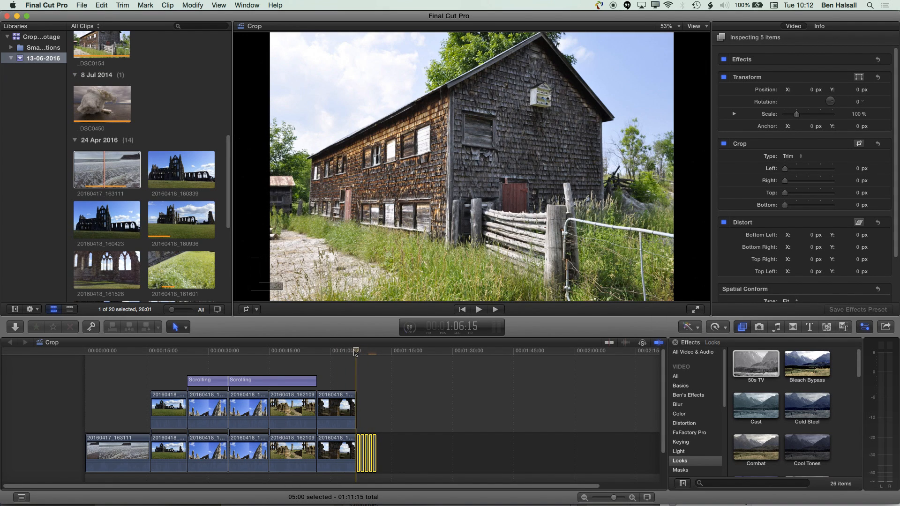
pyautogui.moveTo(355, 352); pyautogui.dragTo(370, 352)
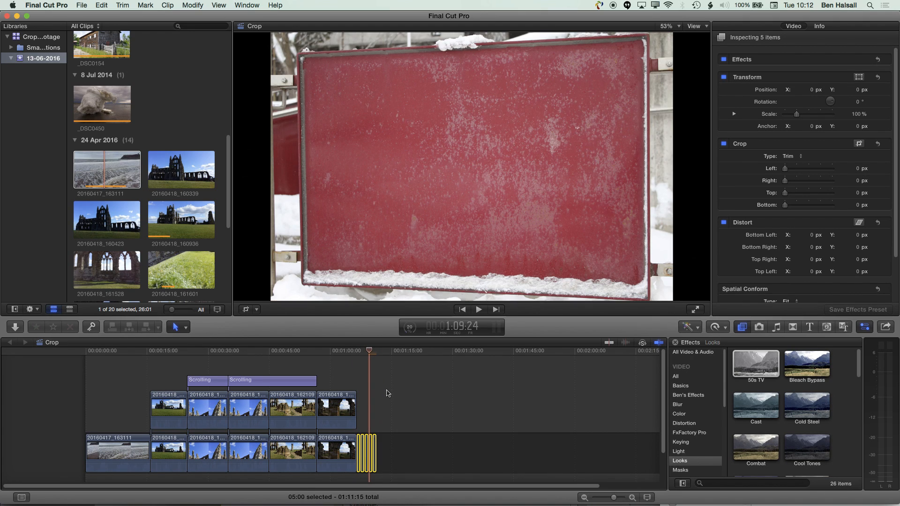
# - Set the duration of the _DSC0154 still to 3:00
pyautogui.press('super+equal')
pyautogui.press('super+equal')
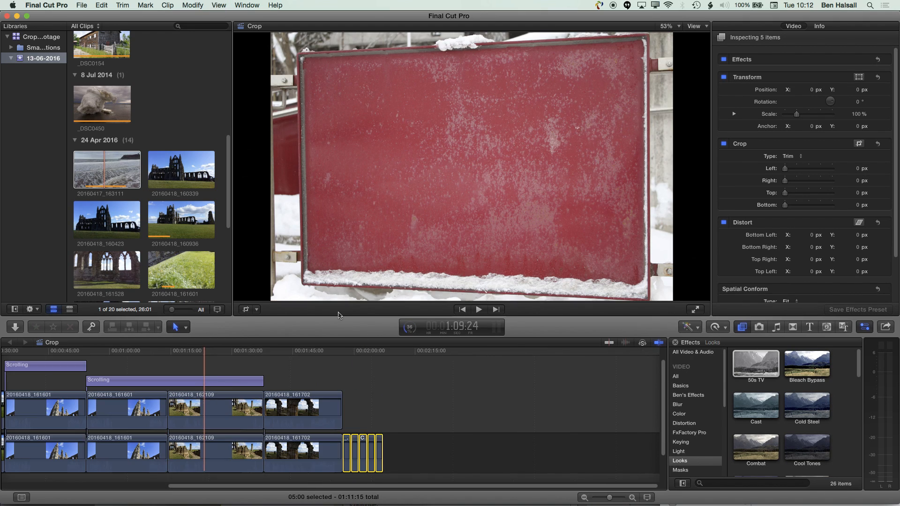
pyautogui.click(434, 403)
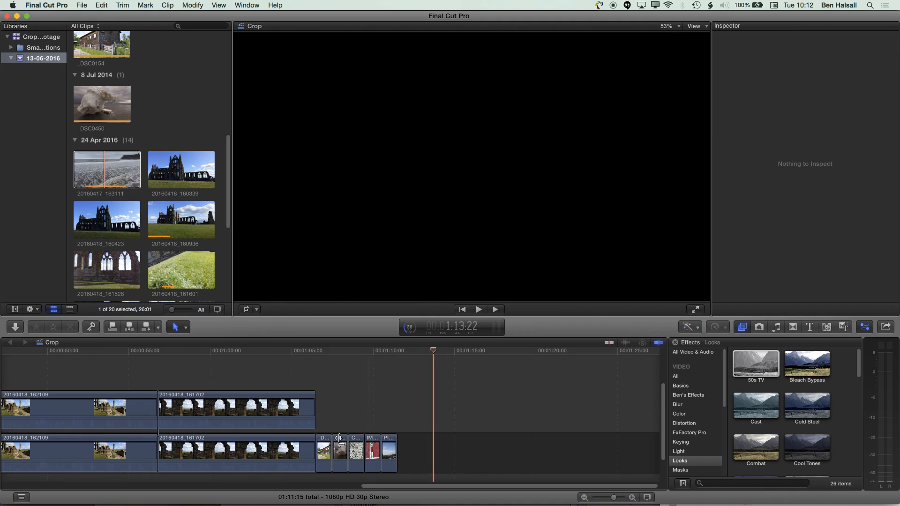
pyautogui.click(322, 458)
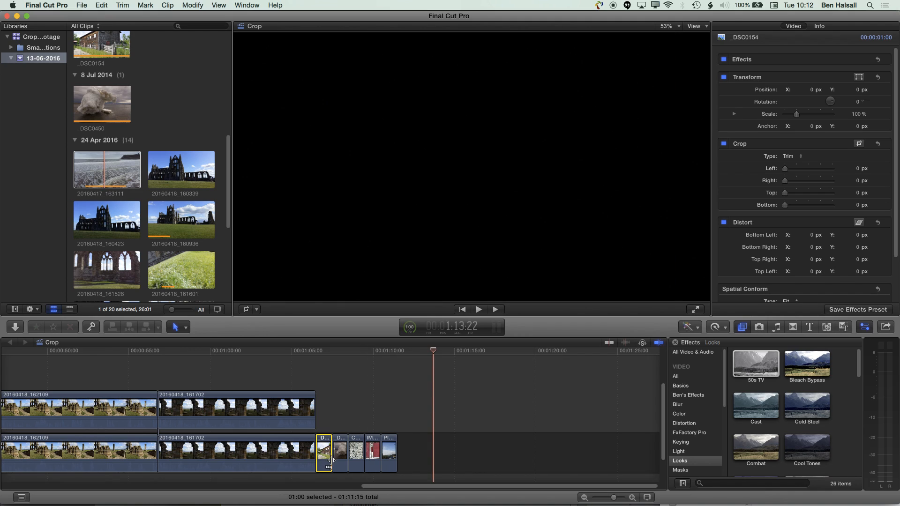
pyautogui.hotkey('ctrl', 'd')
pyautogui.press('Return')
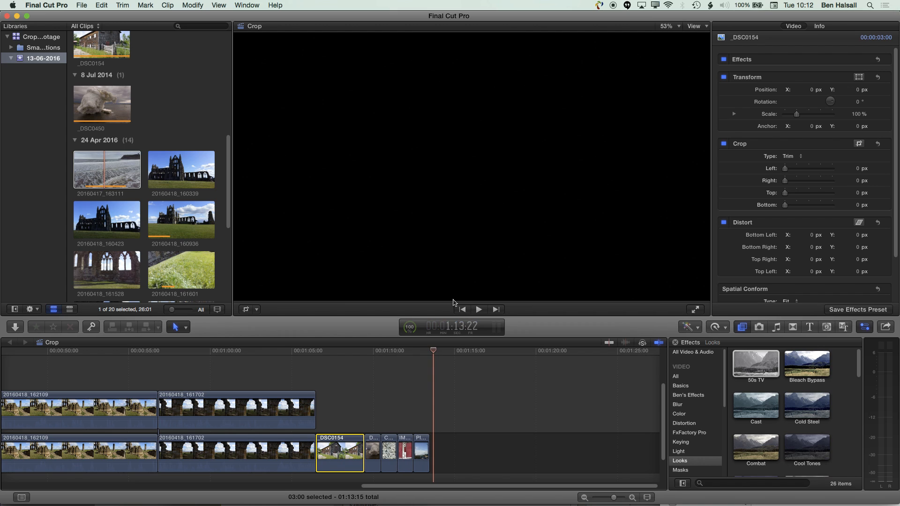
# - Set the duration of the stills _DSC0450, CNV00018_3, IMG_5274 and PICT0037 to 3:00
pyautogui.click(453, 425)
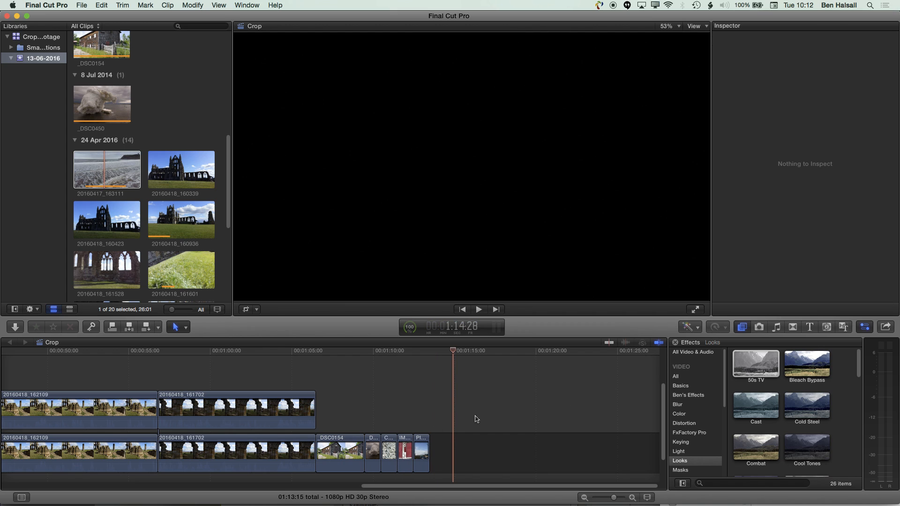
pyautogui.moveTo(479, 417); pyautogui.dragTo(371, 475)
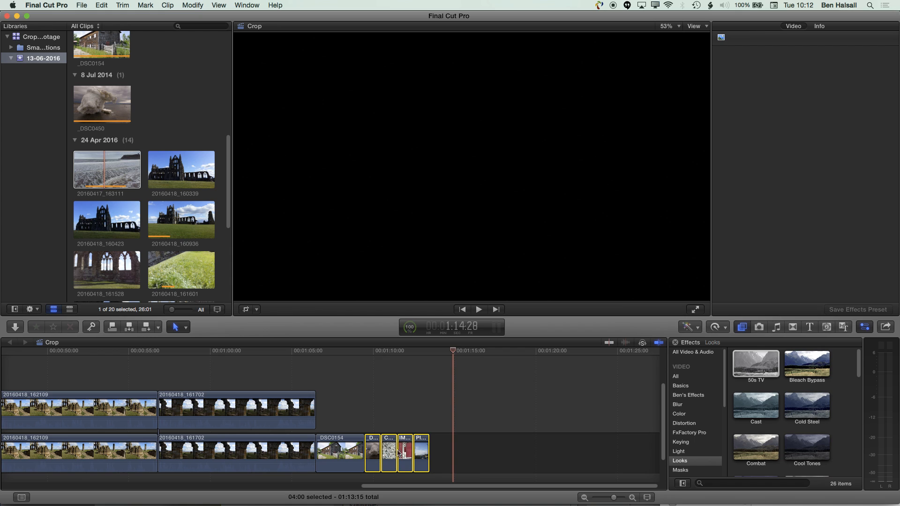
pyautogui.hotkey('ctrl', 'd')
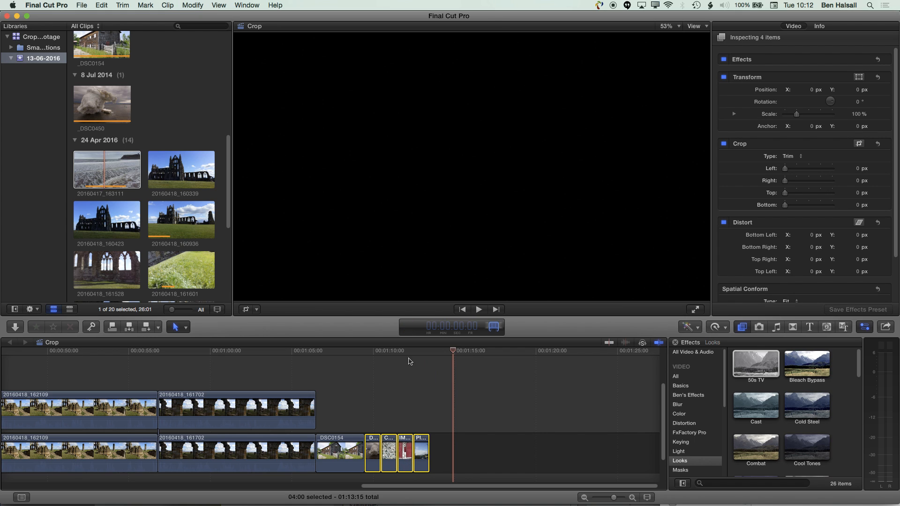
pyautogui.write('3:00')
pyautogui.press('Return')
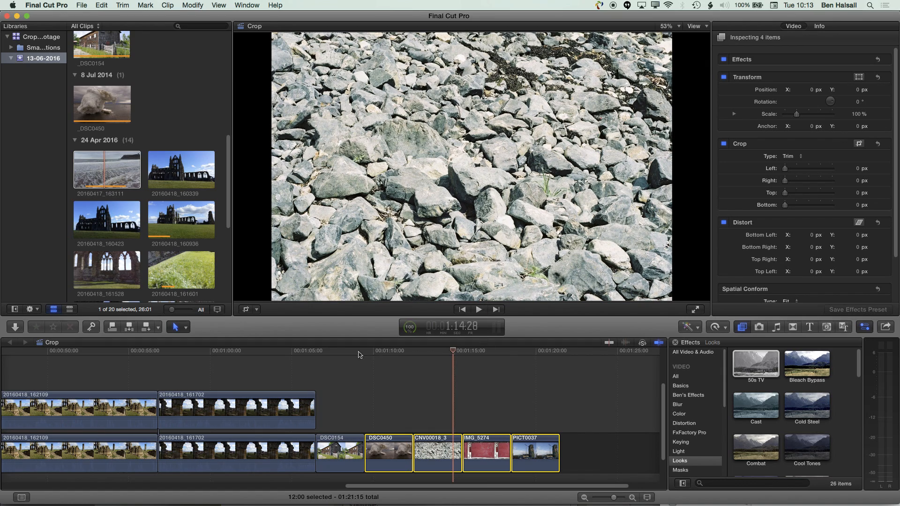
# - Skim across the lengthened stills and clear their selection
pyautogui.moveTo(359, 355); pyautogui.dragTo(494, 354)
pyautogui.click(423, 377)
pyautogui.click(343, 406)
pyautogui.click(439, 406)
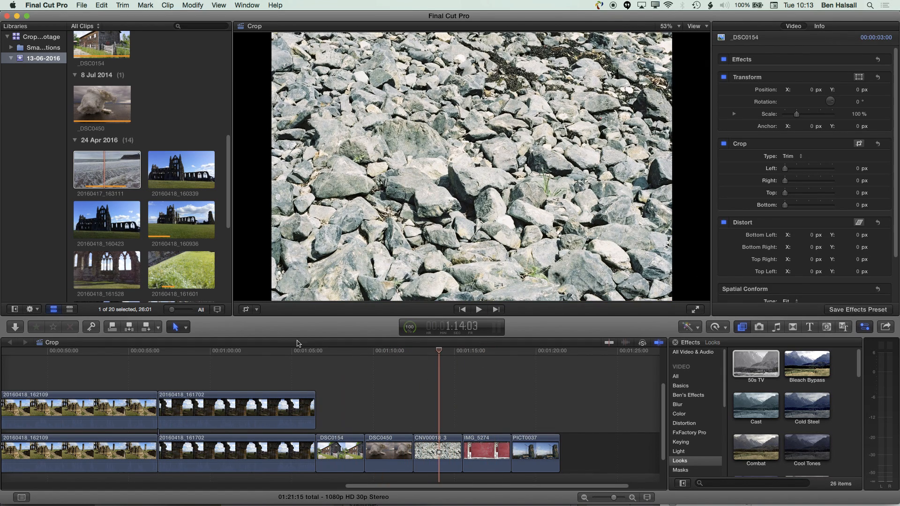
# - Change the crop type of the _DSC0154 still to Ken Burns
pyautogui.click(336, 352)
pyautogui.click(348, 449)
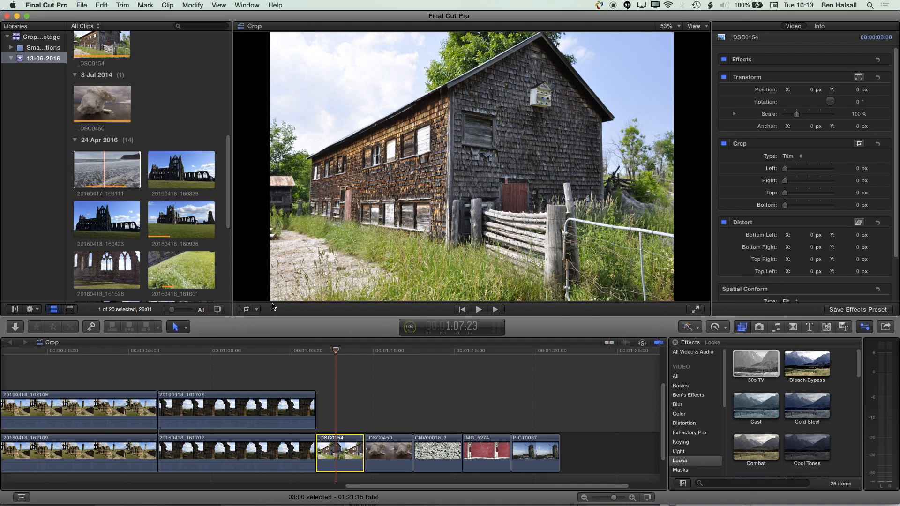
pyautogui.click(245, 310)
pyautogui.click(500, 292)
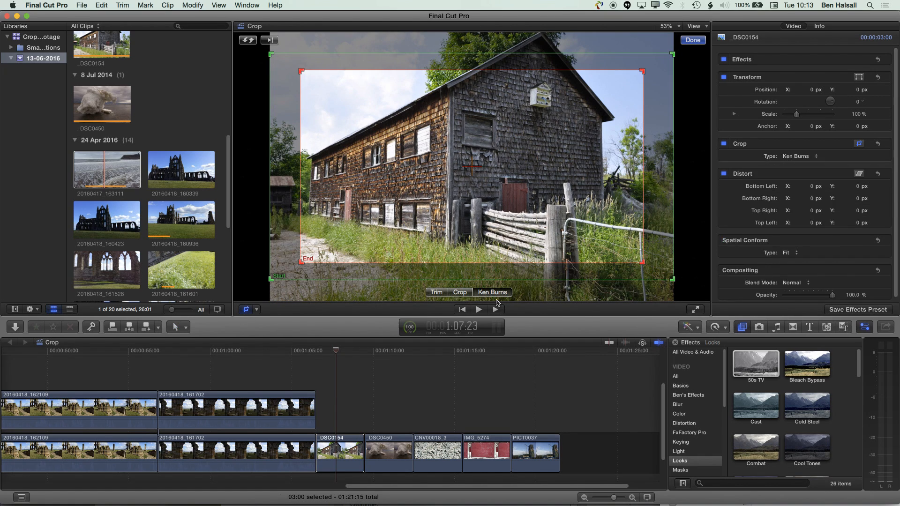
# - Raise the Ken Burns start frame to the still's upper edge and place the end frame about 245 px from the top and 231 px from the left
pyautogui.moveTo(457, 220); pyautogui.dragTo(458, 193)
pyautogui.moveTo(425, 259); pyautogui.dragTo(426, 239)
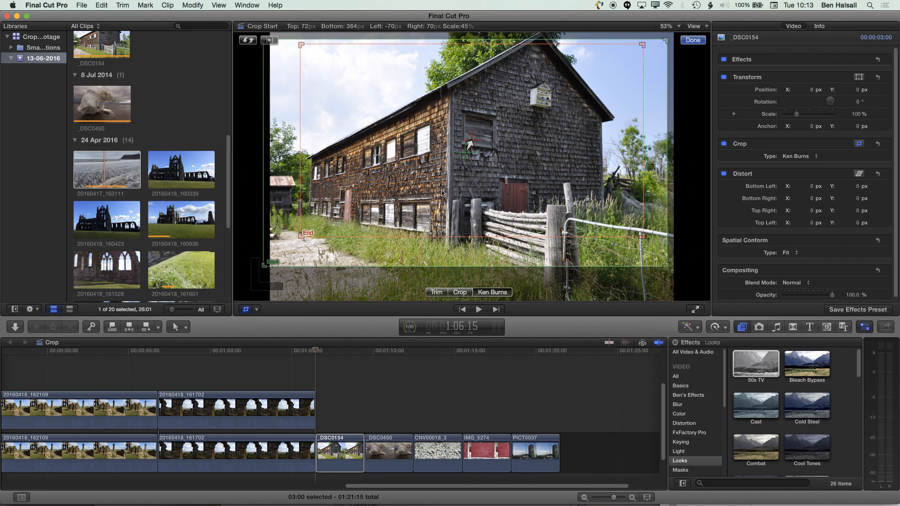
pyautogui.click(417, 186)
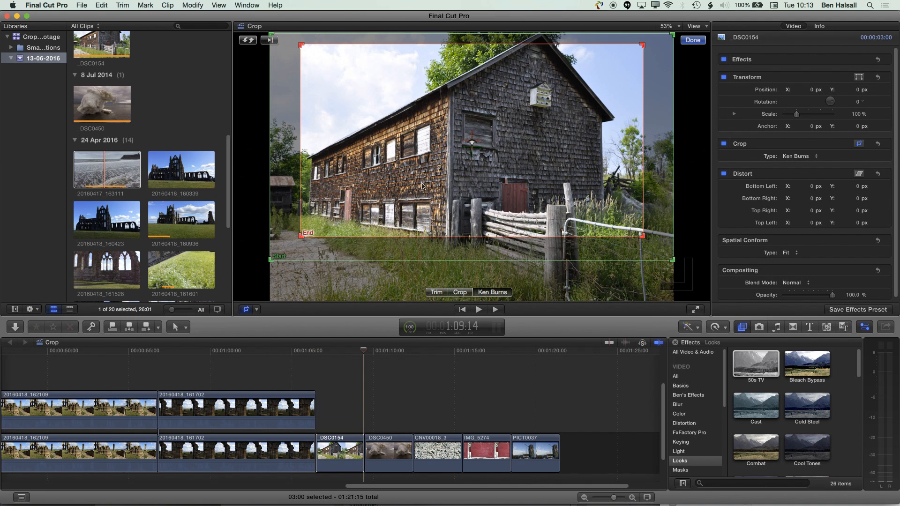
pyautogui.moveTo(430, 177); pyautogui.dragTo(421, 191)
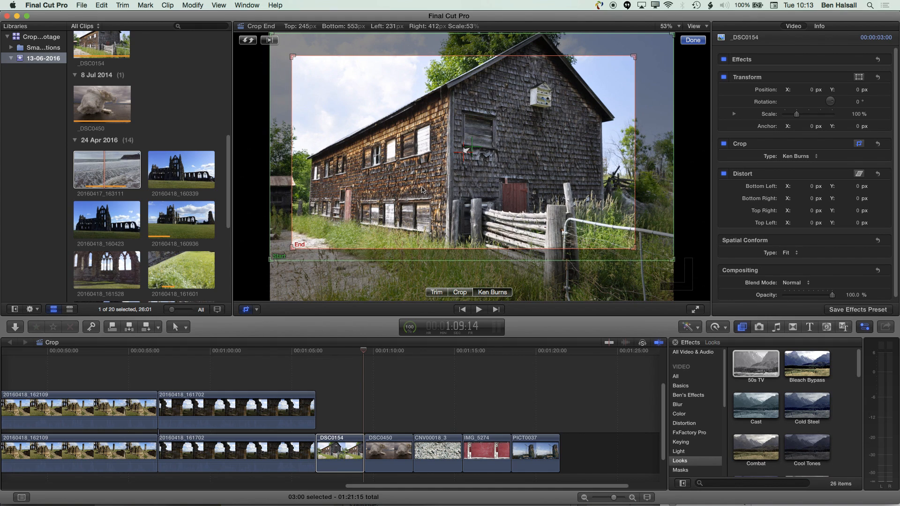
# - Compare the Ken Burns start and end framings of the _DSC0154 still
pyautogui.click(277, 222)
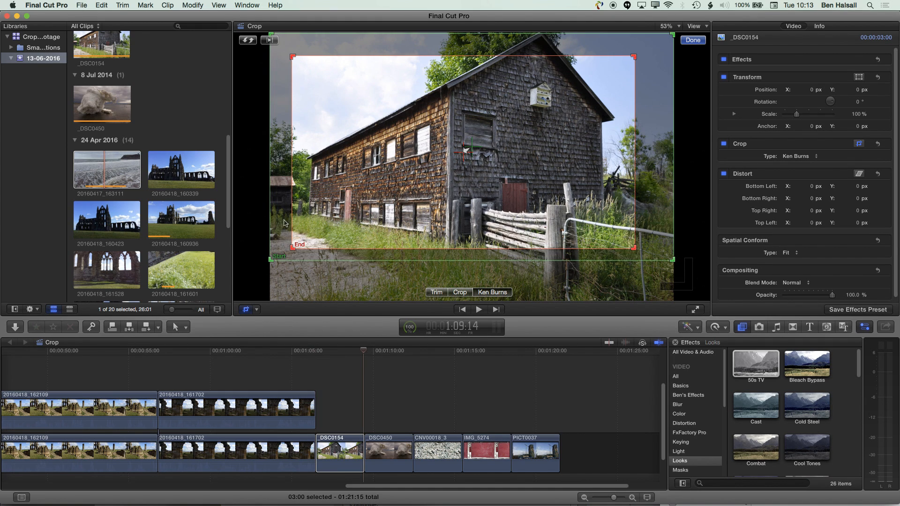
pyautogui.click(311, 219)
pyautogui.click(281, 229)
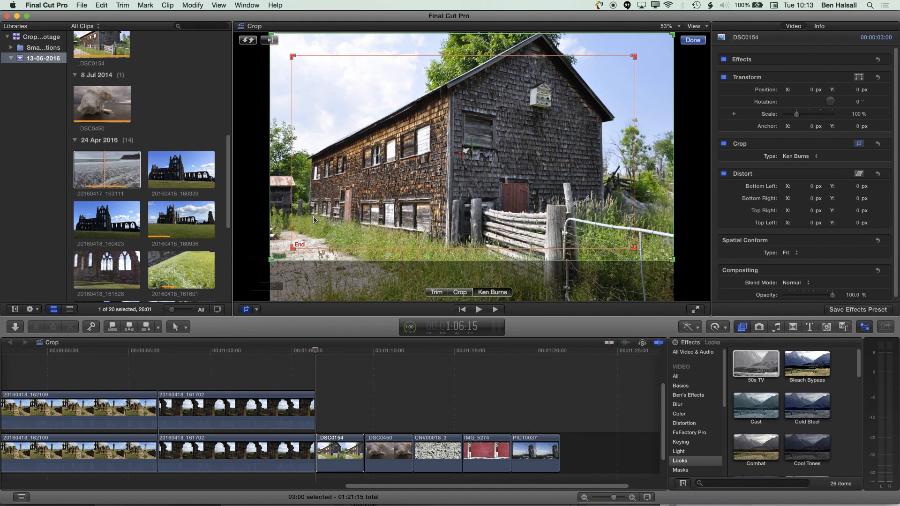
pyautogui.click(315, 220)
pyautogui.click(277, 231)
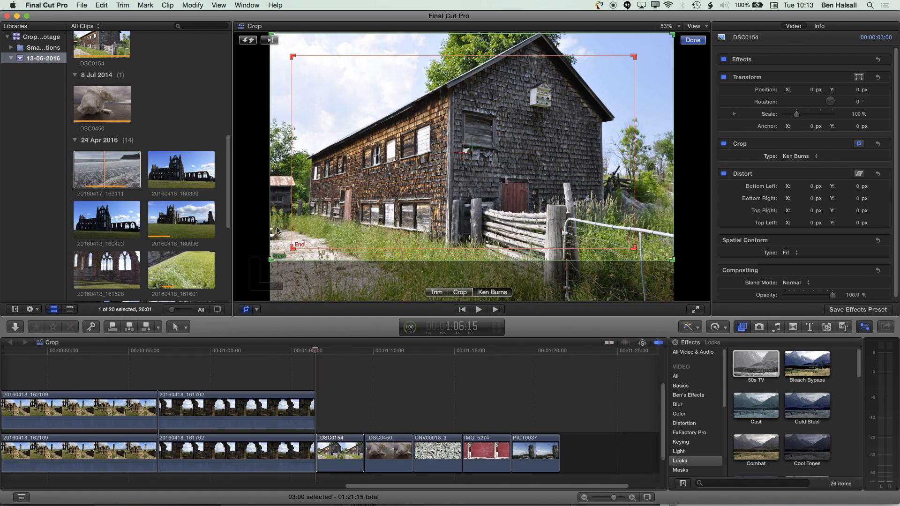
pyautogui.click(313, 222)
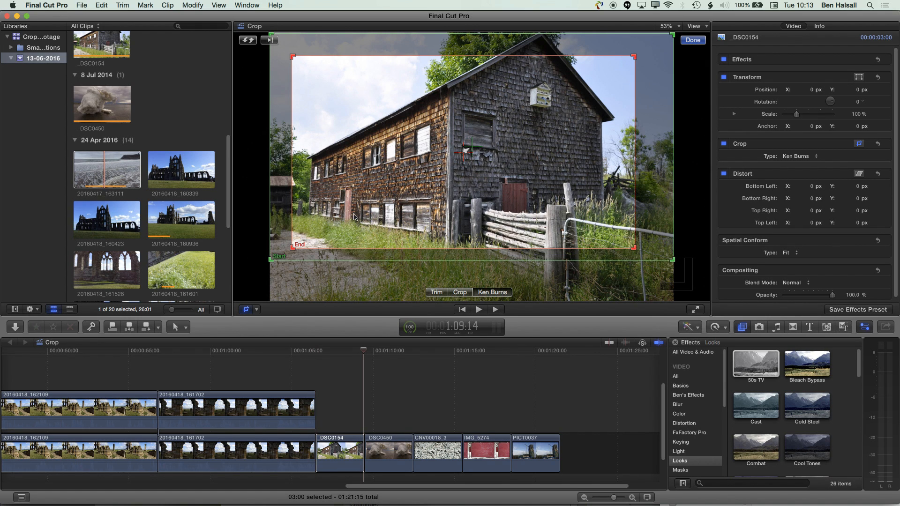
# - Finish the Ken Burns edit on _DSC0154 and skim the still to preview the move
pyautogui.moveTo(355, 217); pyautogui.dragTo(353, 219)
pyautogui.click(693, 40)
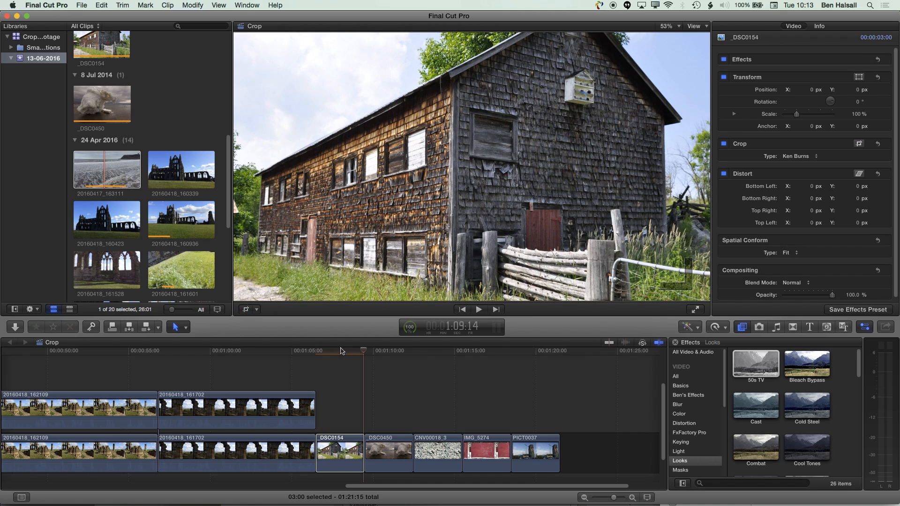
pyautogui.moveTo(336, 351)
pyautogui.mouseDown()
pyautogui.moveTo(316, 351)
pyautogui.moveTo(351, 354)
pyautogui.mouseUp()
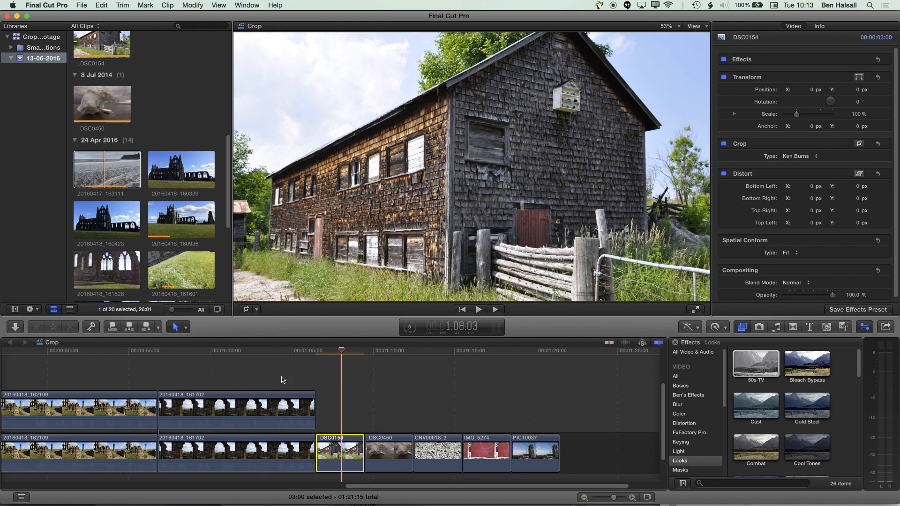
# - Copy the _DSC0154 still and paste only its Crop attribute onto _DSC0450, CNV00018_3, IMG_5274 and PICT0037, maintaining keyframe timing
pyautogui.click(101, 6)
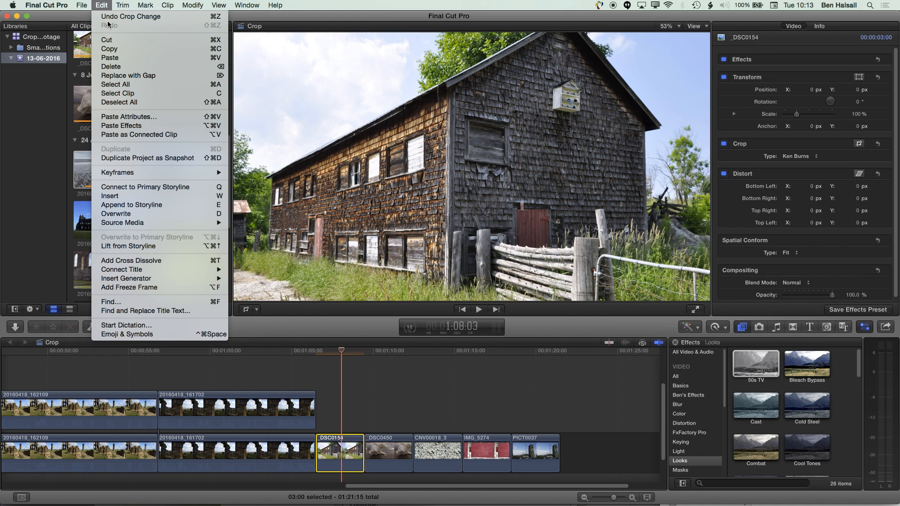
pyautogui.click(113, 51)
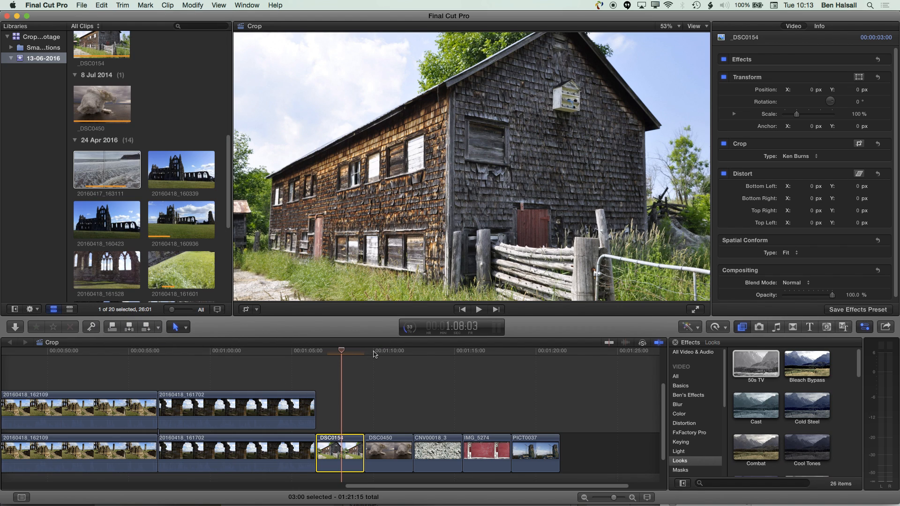
pyautogui.moveTo(343, 354); pyautogui.dragTo(389, 354)
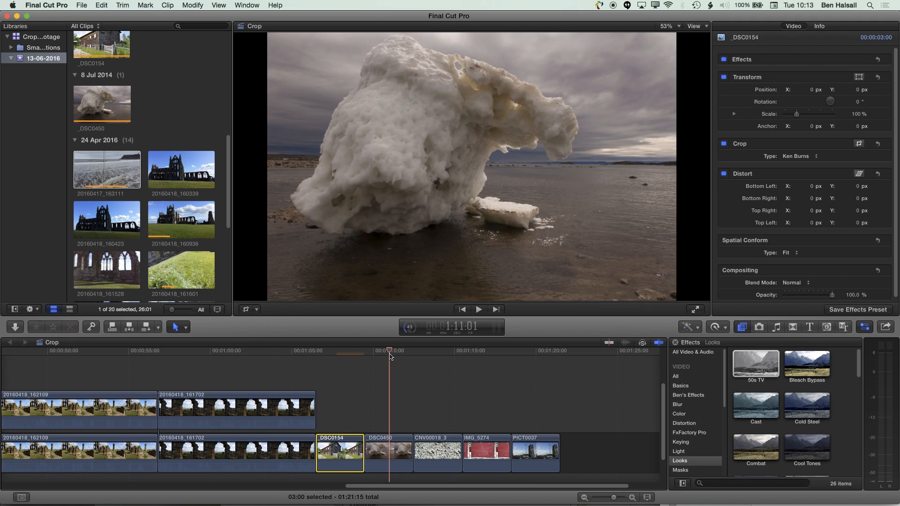
pyautogui.moveTo(381, 425); pyautogui.dragTo(560, 457)
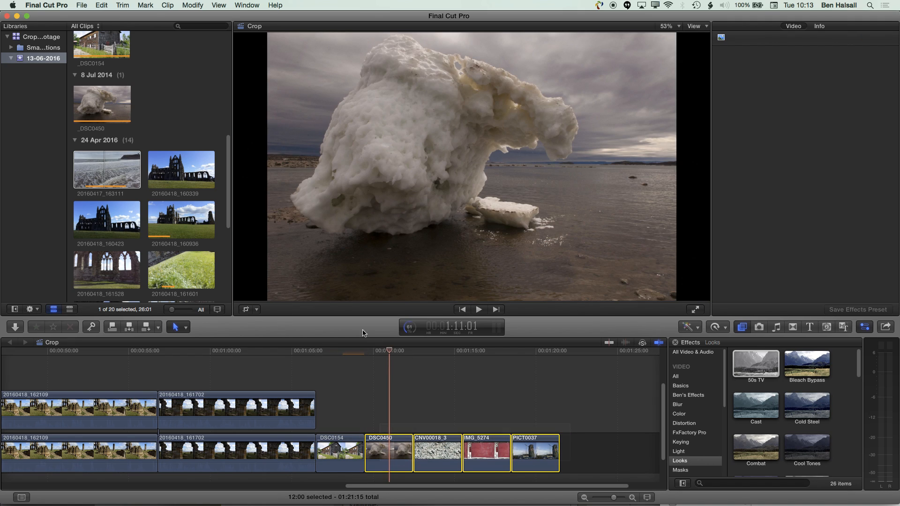
pyautogui.click(101, 6)
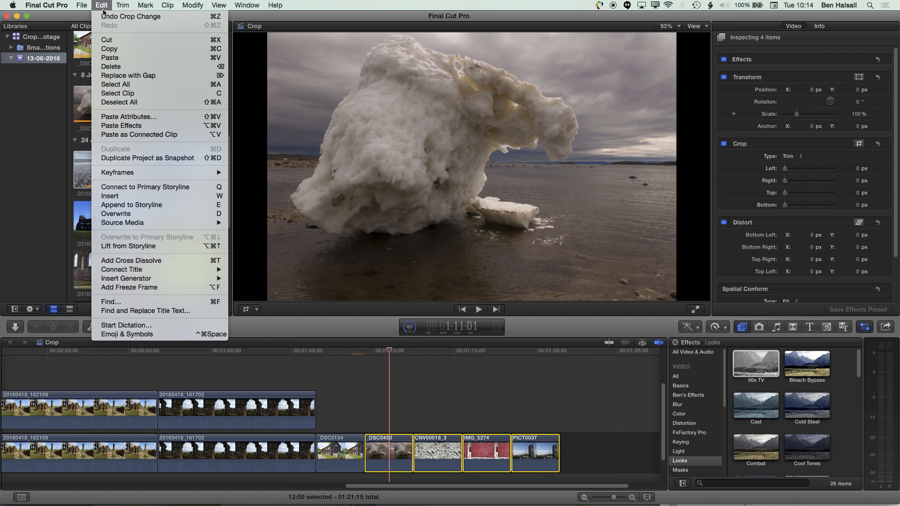
pyautogui.click(123, 117)
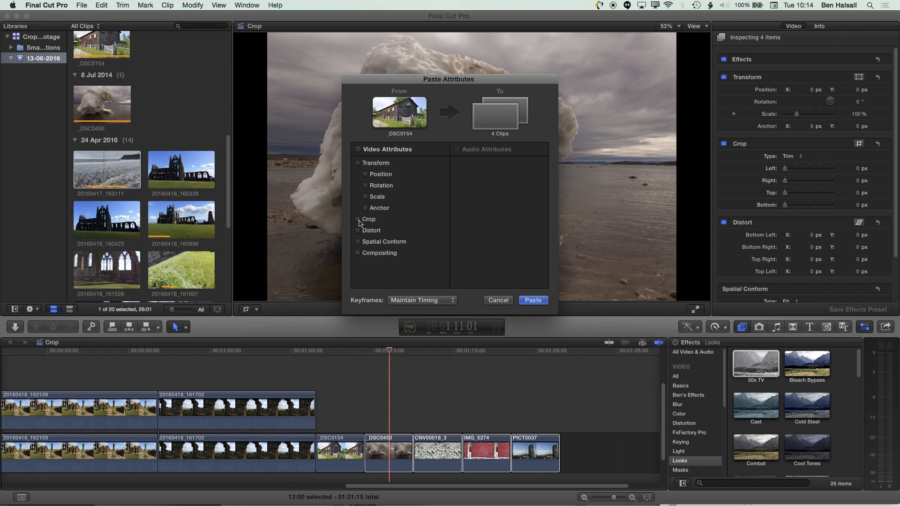
pyautogui.click(358, 219)
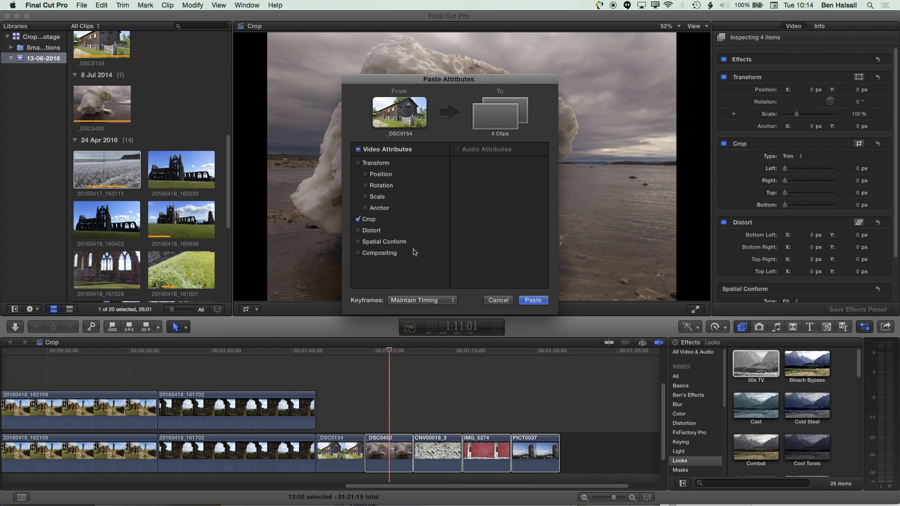
pyautogui.click(540, 304)
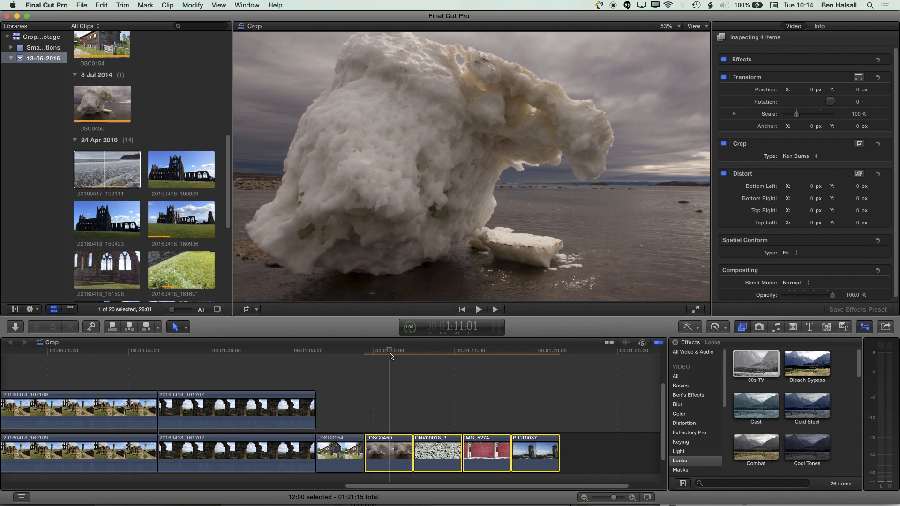
# - Skim across the four stills after _DSC0154 to preview the pasted Ken Burns moves
pyautogui.moveTo(389, 355); pyautogui.dragTo(521, 368)
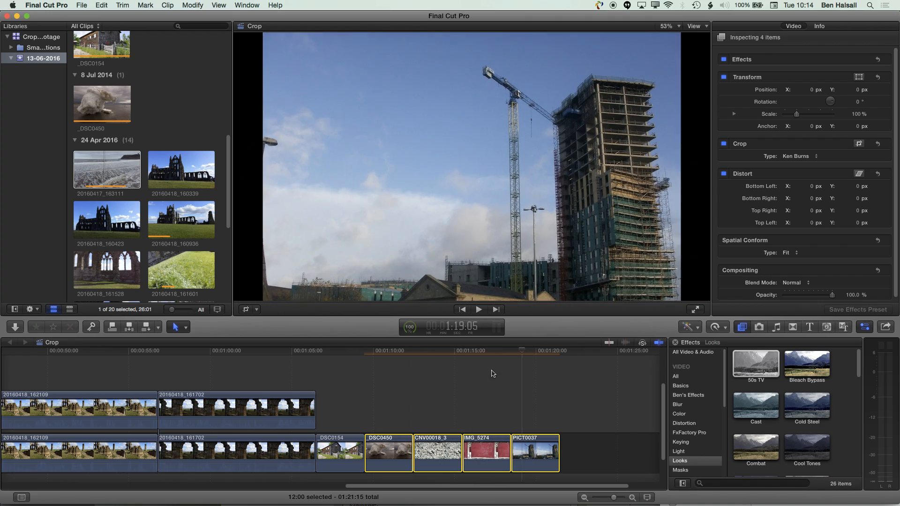
pyautogui.click(444, 399)
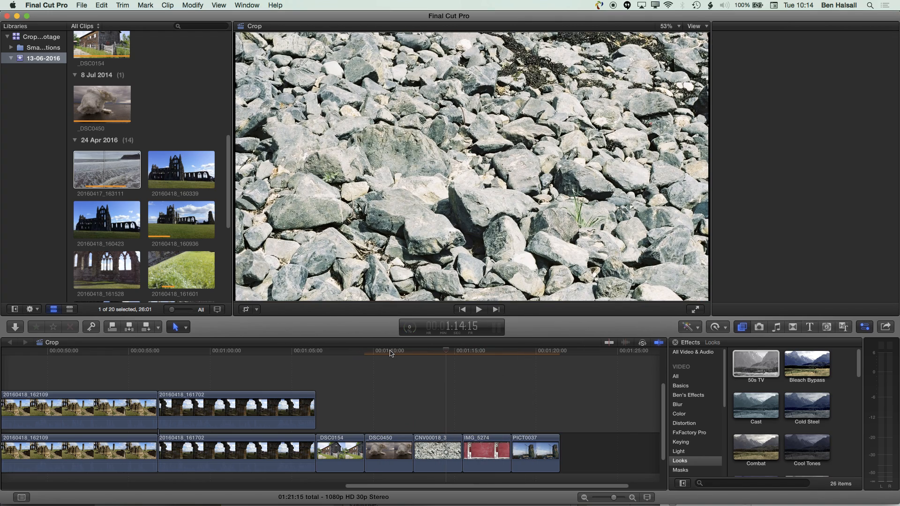
pyautogui.click(384, 355)
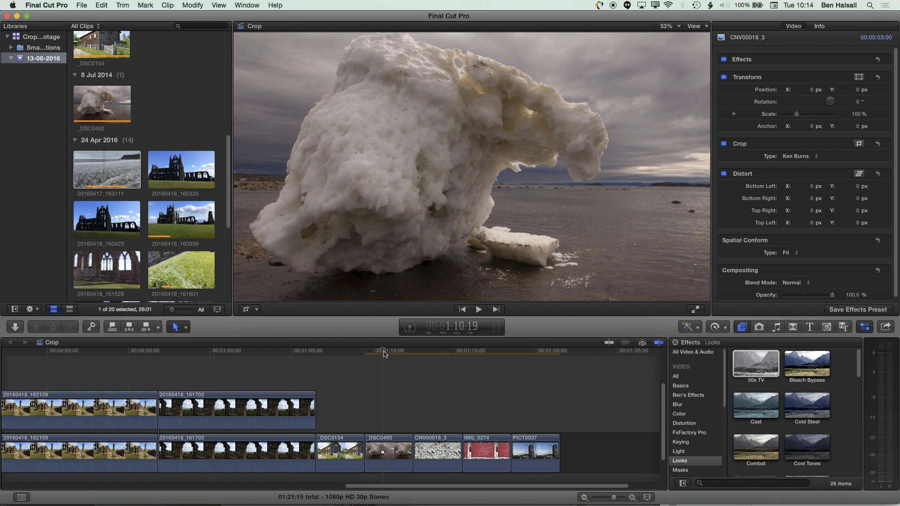
# - Swap the Ken Burns start and end frames of the _DSC0450 still
pyautogui.click(388, 447)
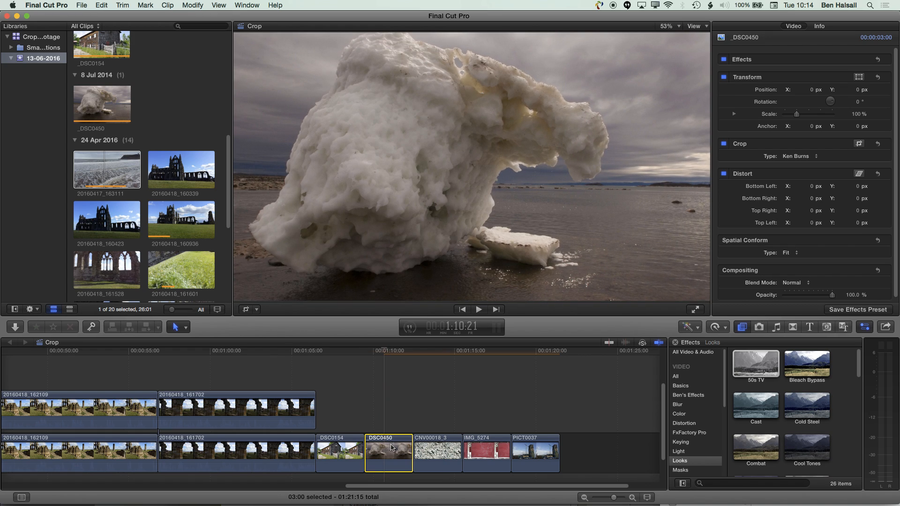
pyautogui.click(247, 310)
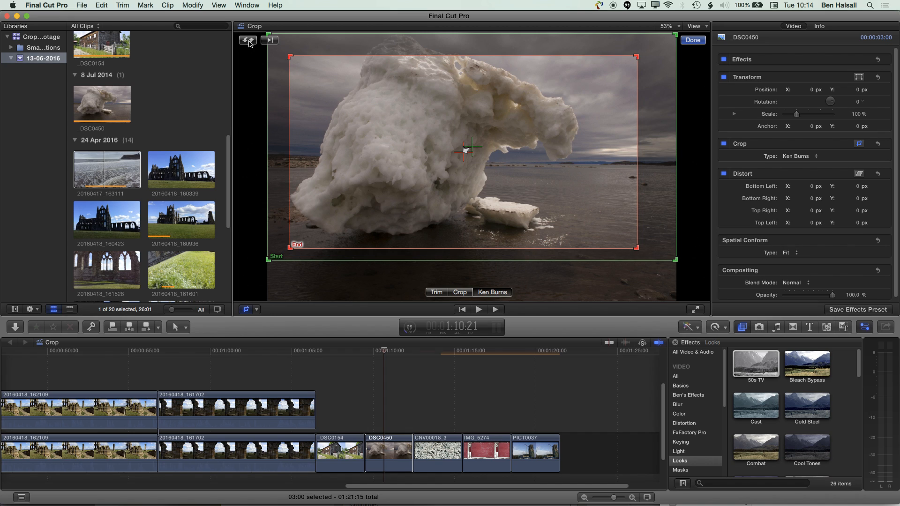
pyautogui.click(249, 42)
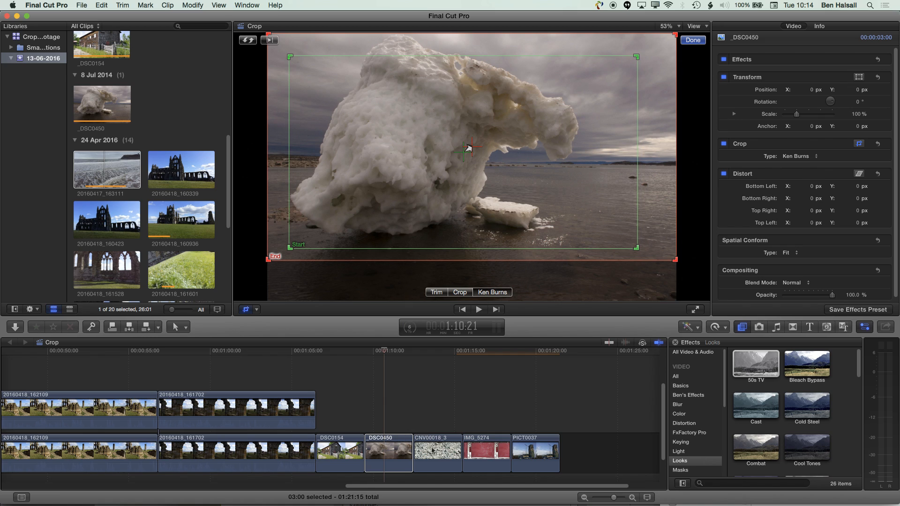
pyautogui.click(396, 455)
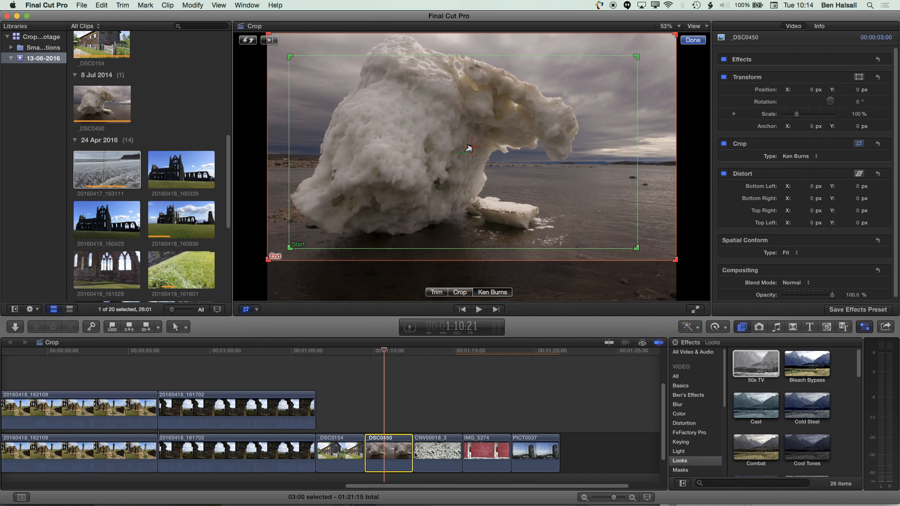
# - Swap the Ken Burns start and end frames of the IMG_5274 still and lower its end frame slightly
pyautogui.click(489, 454)
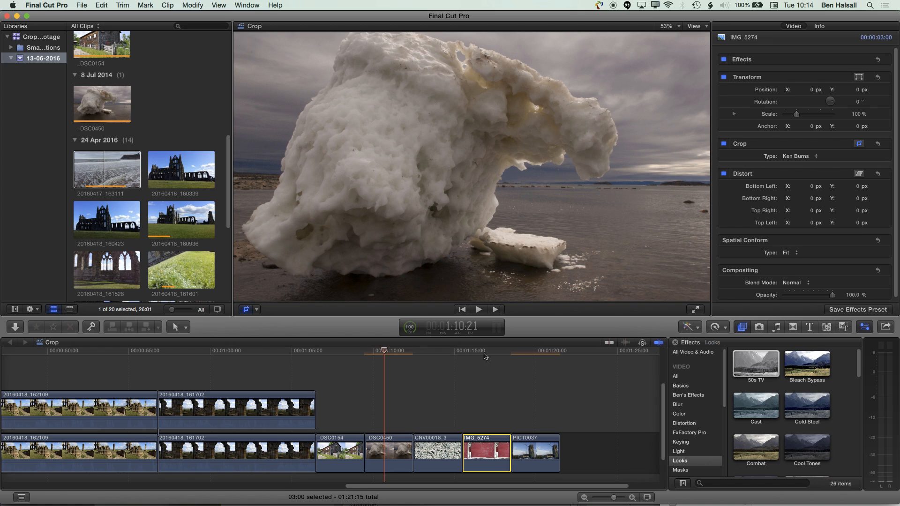
pyautogui.click(483, 359)
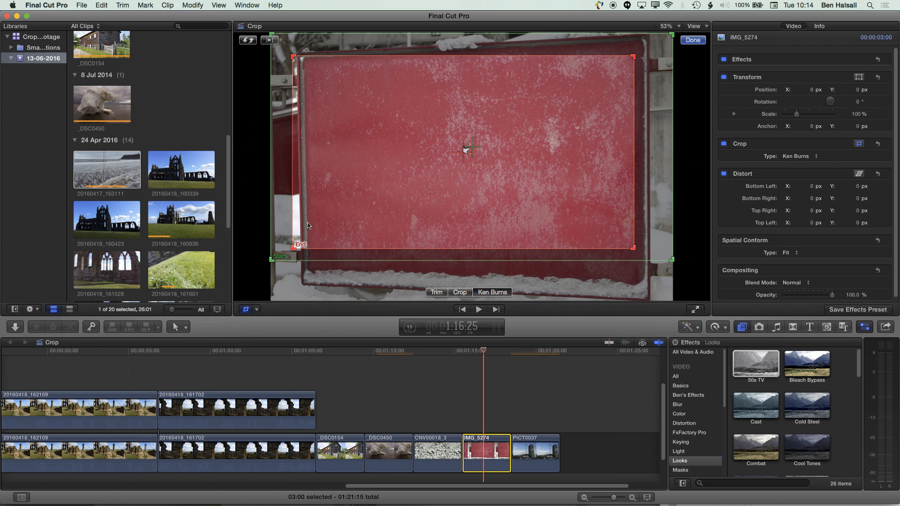
pyautogui.click(250, 41)
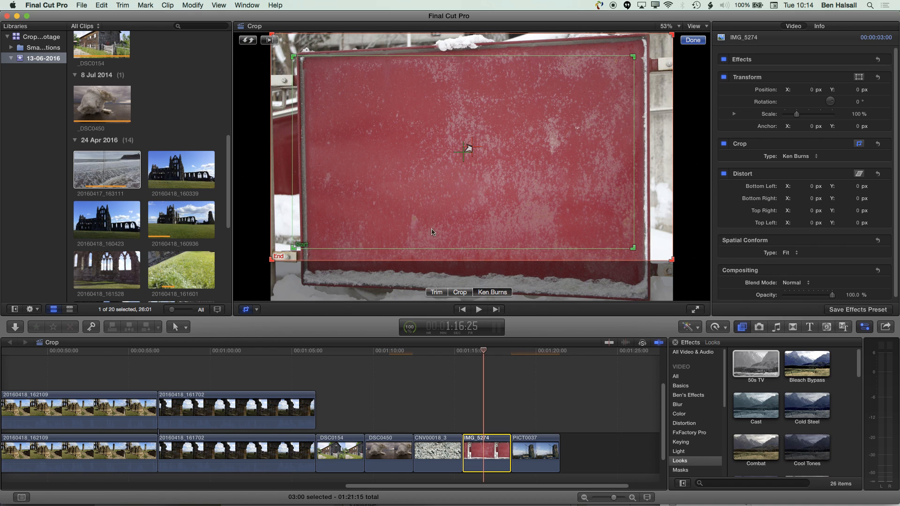
pyautogui.moveTo(422, 258); pyautogui.dragTo(420, 271)
pyautogui.moveTo(441, 219); pyautogui.dragTo(446, 215)
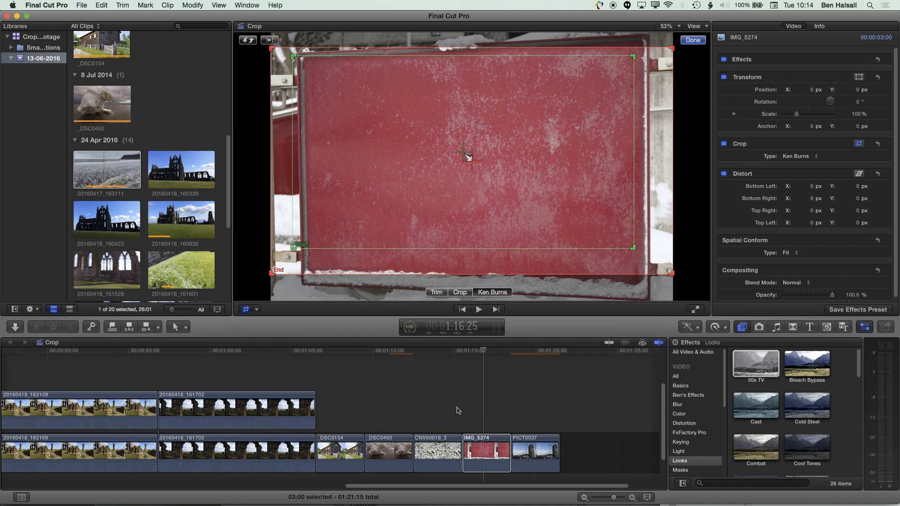
# - Lower the Ken Burns start frame of the CNV00018_3 still slightly and finish the crop edit
pyautogui.click(430, 448)
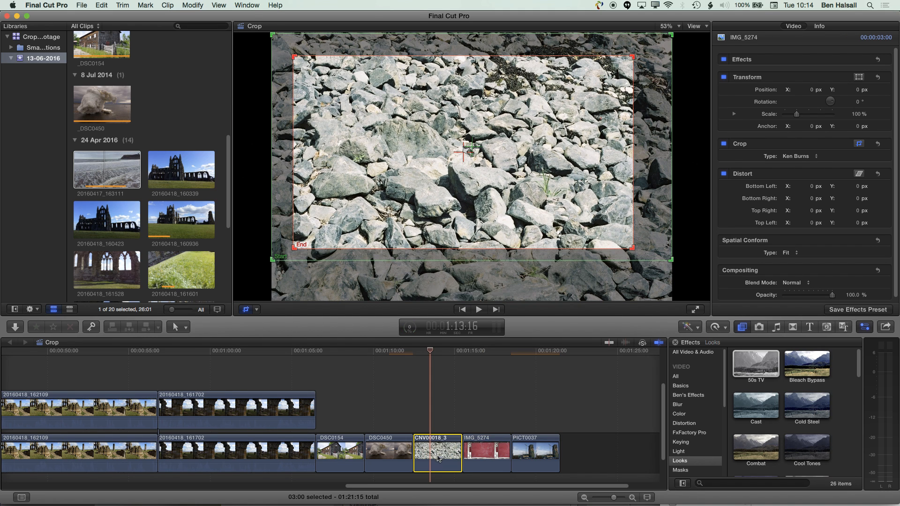
pyautogui.moveTo(375, 261); pyautogui.dragTo(378, 276)
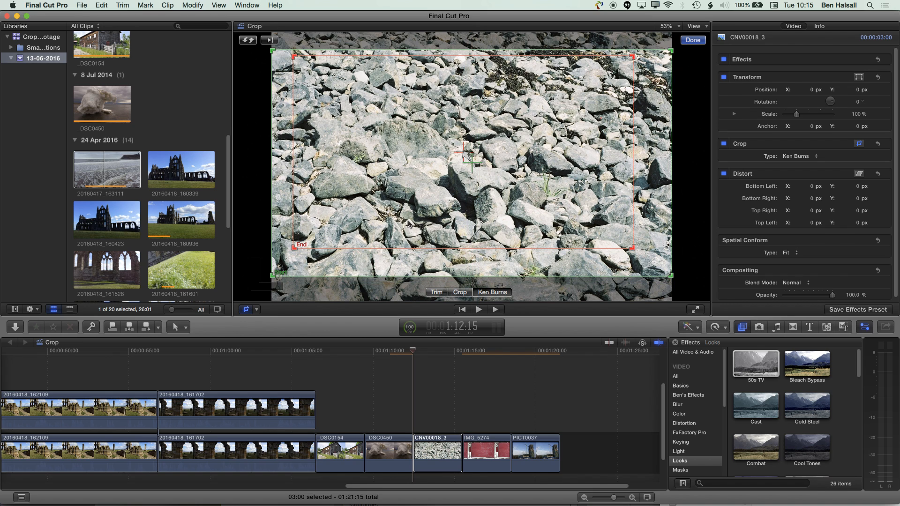
pyautogui.click(407, 248)
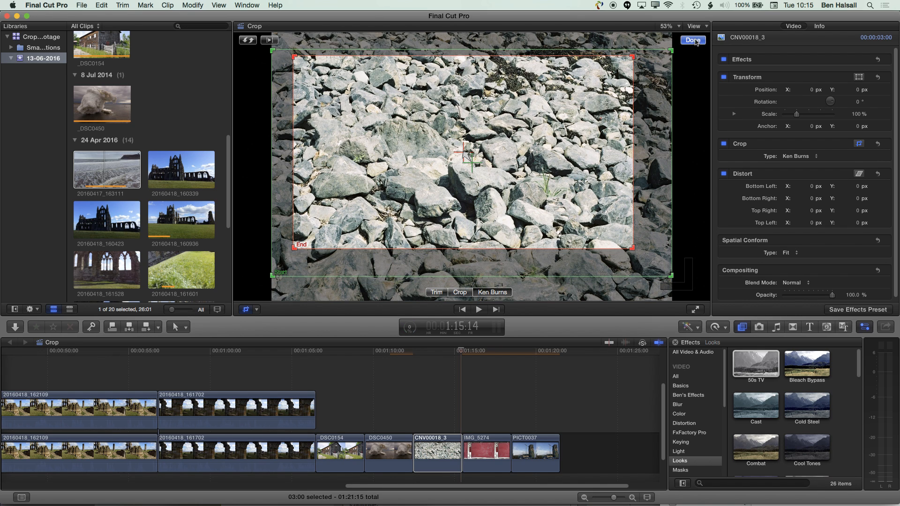
pyautogui.click(694, 41)
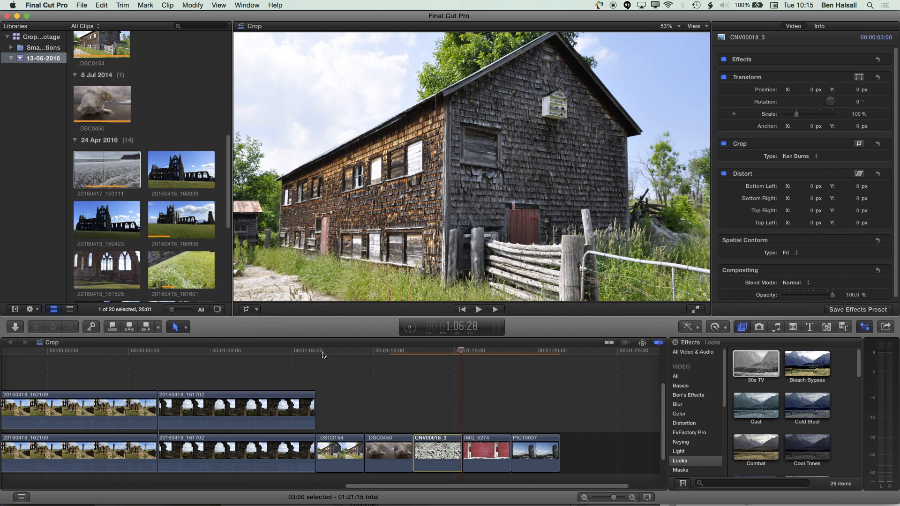
# - Play the sequence of stills from the beginning of _DSC0154
pyautogui.click(322, 355)
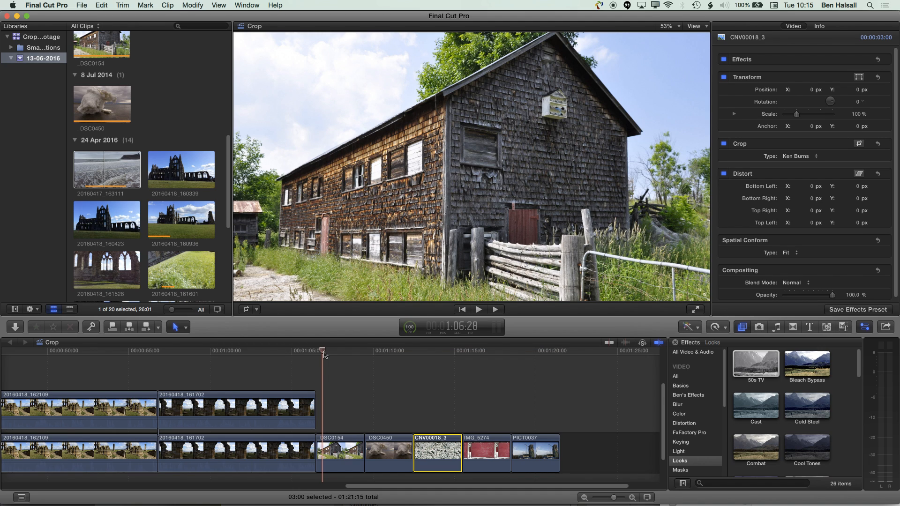
pyautogui.press('space')
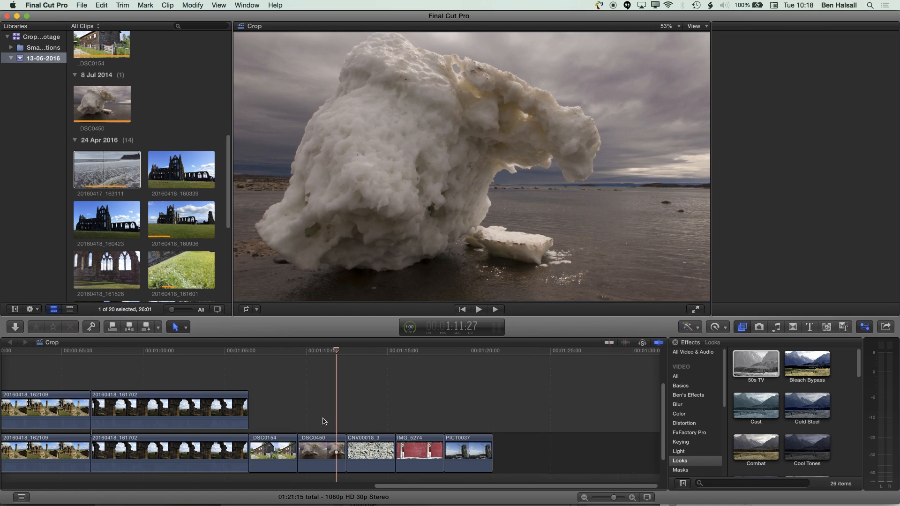
# - Add cross dissolves to the _DSC0450, CNV00018_3 and IMG_5274 stills
pyautogui.moveTo(323, 419); pyautogui.dragTo(426, 463)
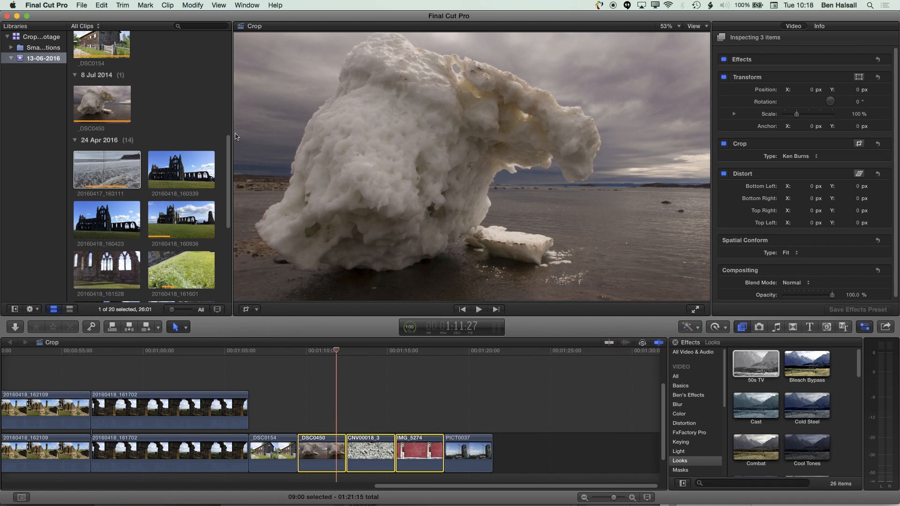
pyautogui.click(102, 5)
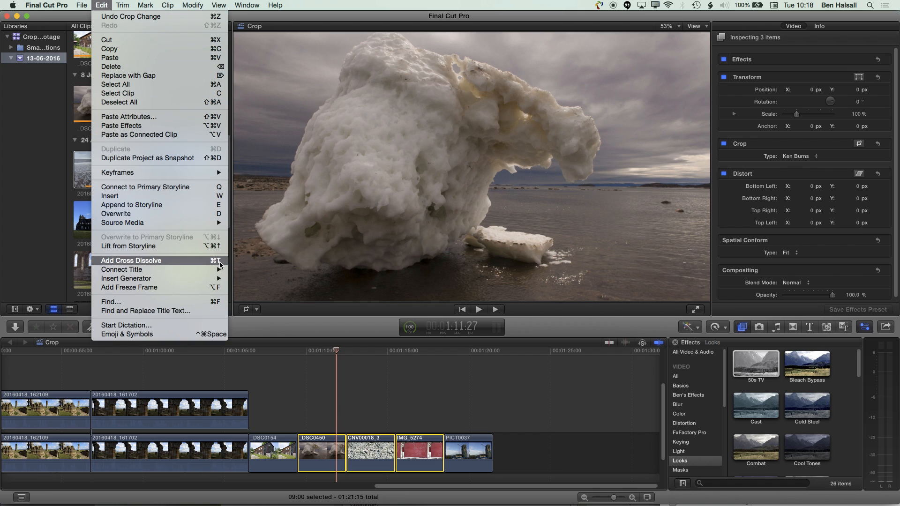
pyautogui.click(162, 261)
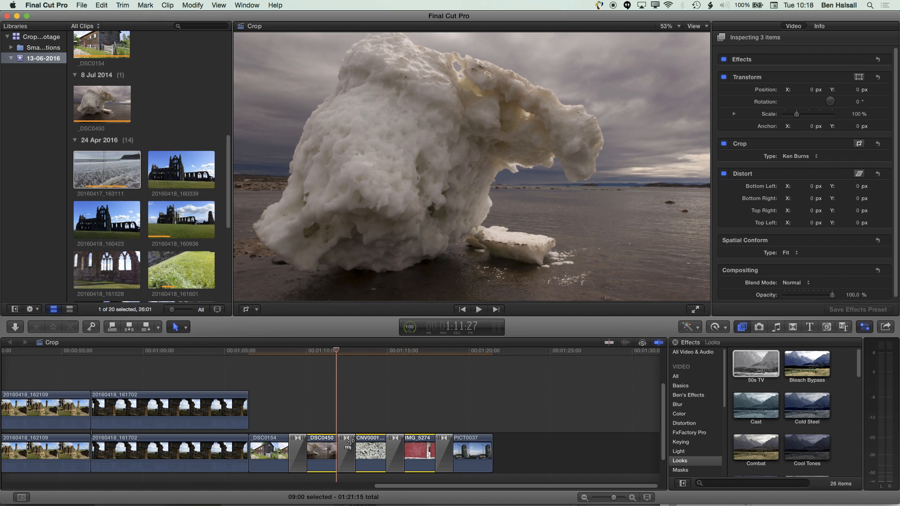
# - Play the stills from _DSC0154 through PICT0037 to review the Ken Burns moves with their cross dissolves
pyautogui.moveTo(322, 353); pyautogui.dragTo(259, 352)
pyautogui.press('space')
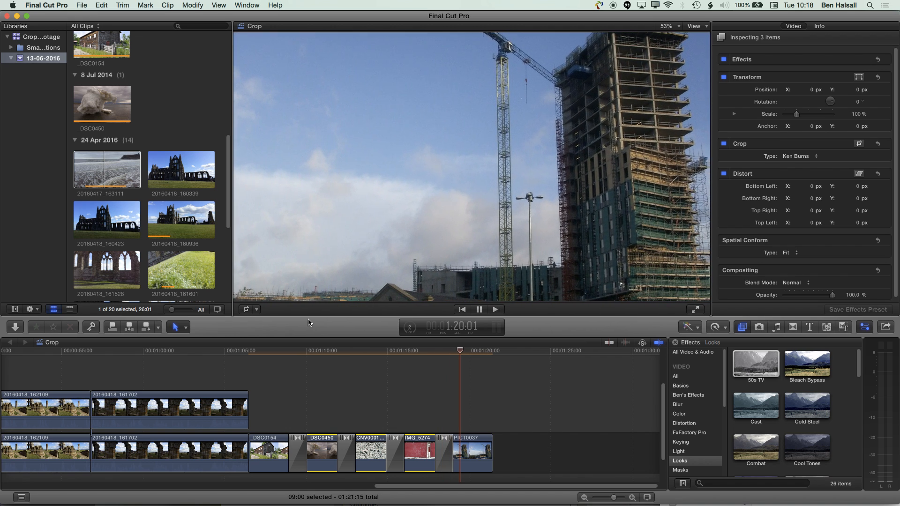
pyautogui.press('space')
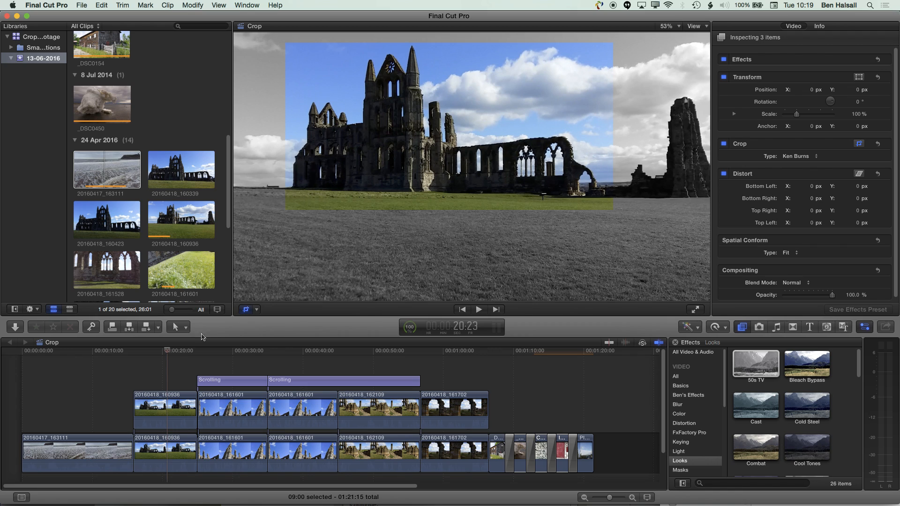
# - Switch the connected 20160418_160936 clip's crop type to Crop and finally Ken Burns, and move the playhead into the 20160418_161702 clip
pyautogui.click(167, 396)
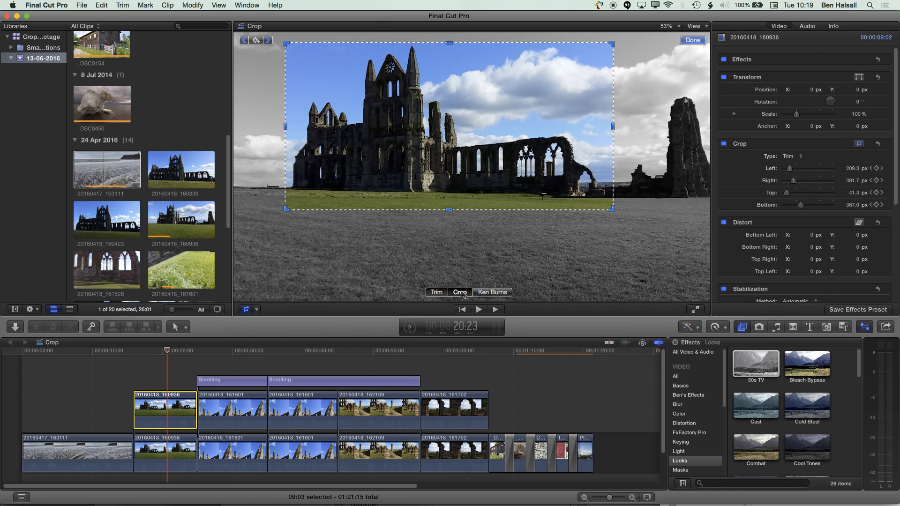
pyautogui.click(460, 292)
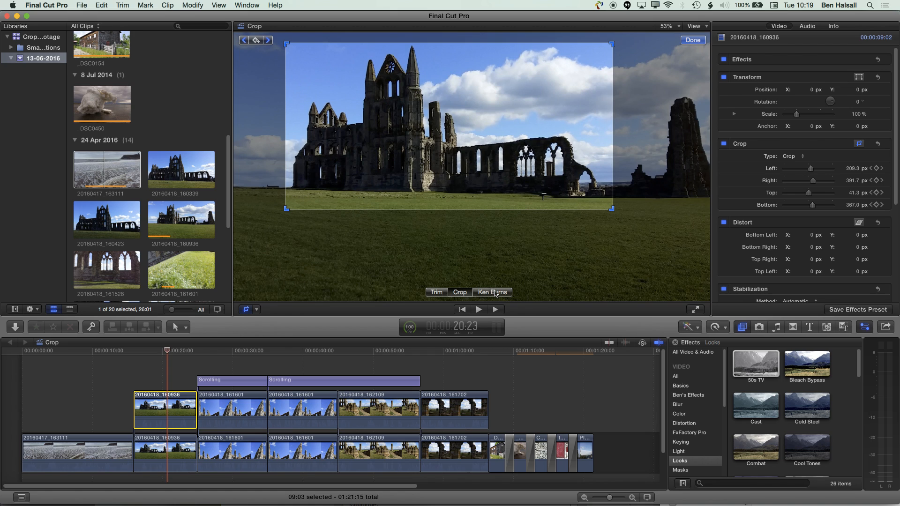
pyautogui.click(494, 292)
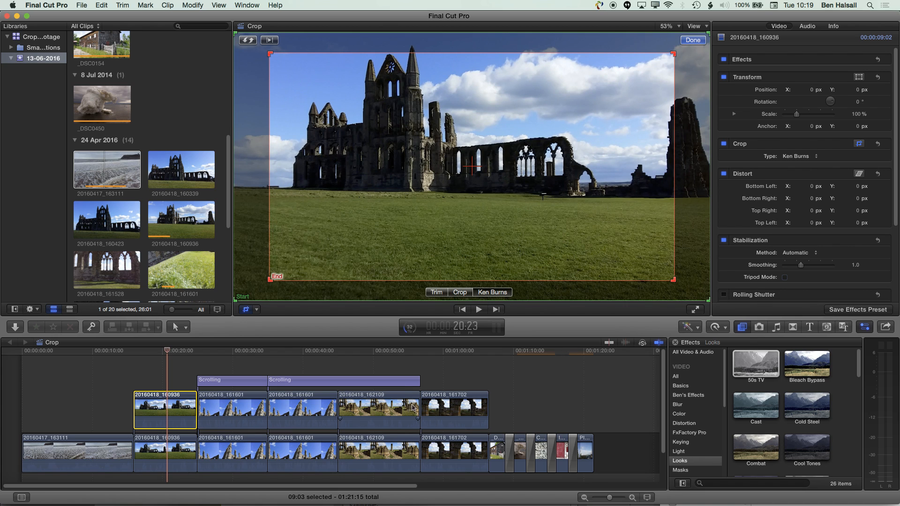
pyautogui.click(451, 353)
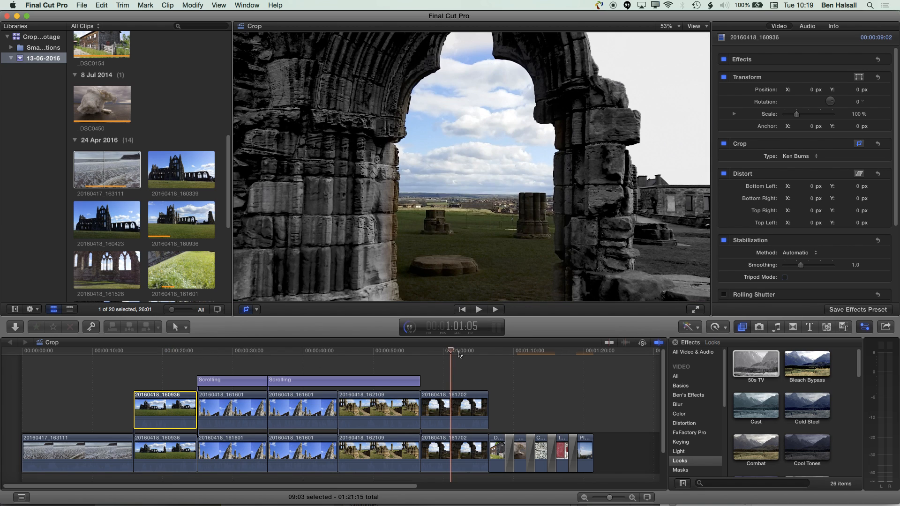